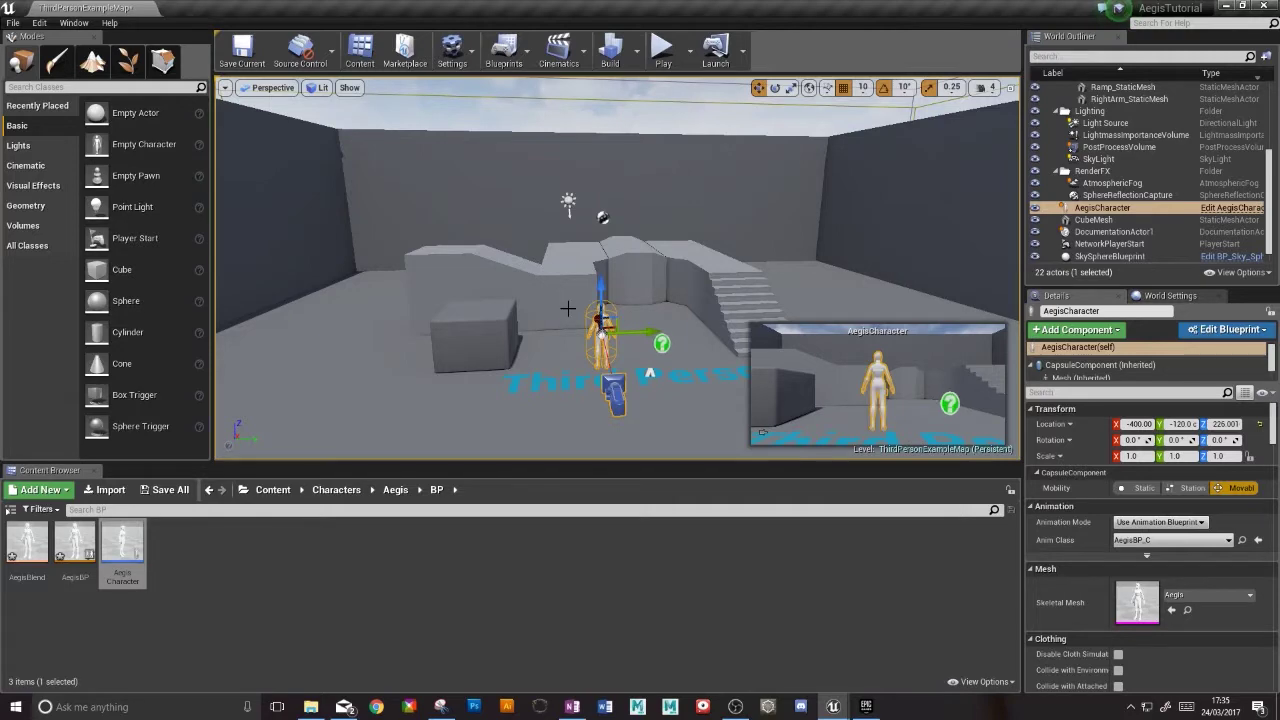
Step: Open the AegisBlend blend space and drop Idle_Anim at X=0 on its blend axis
{"action": "right_click_drag", "start_coordinate": [552, 325], "coordinate": [552, 325]}
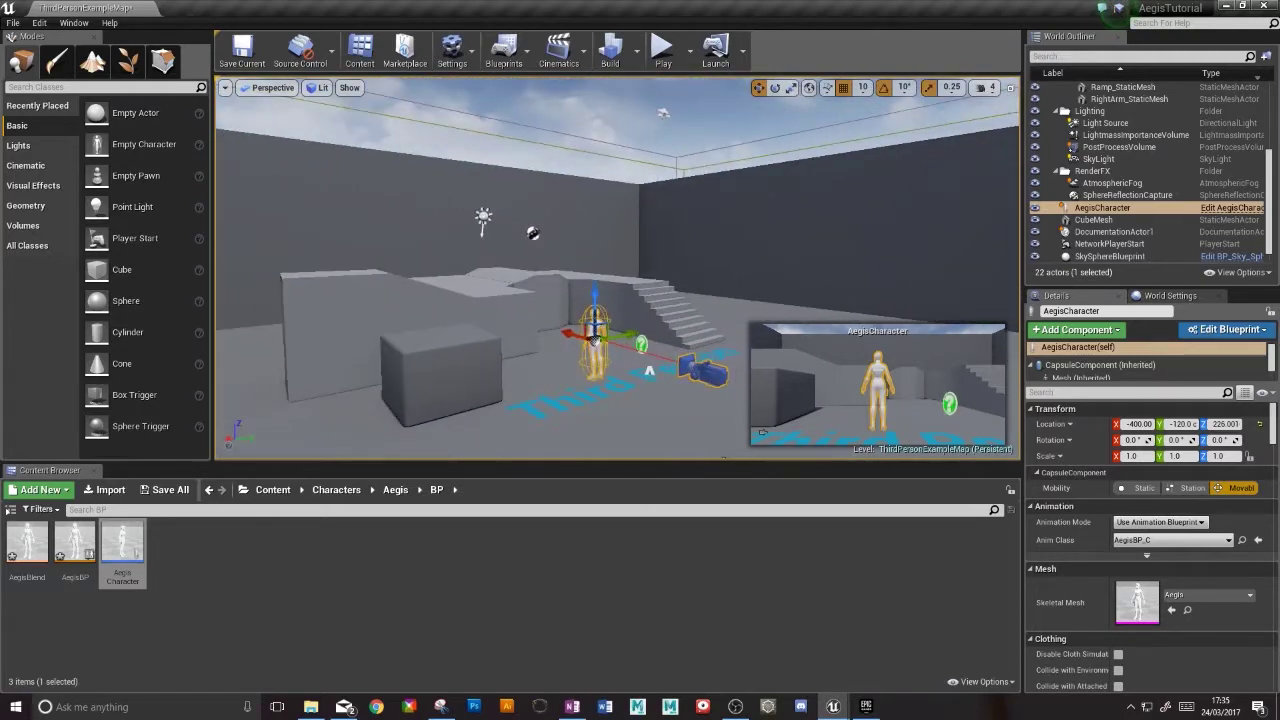
{"action": "left_click", "coordinate": [641, 615]}
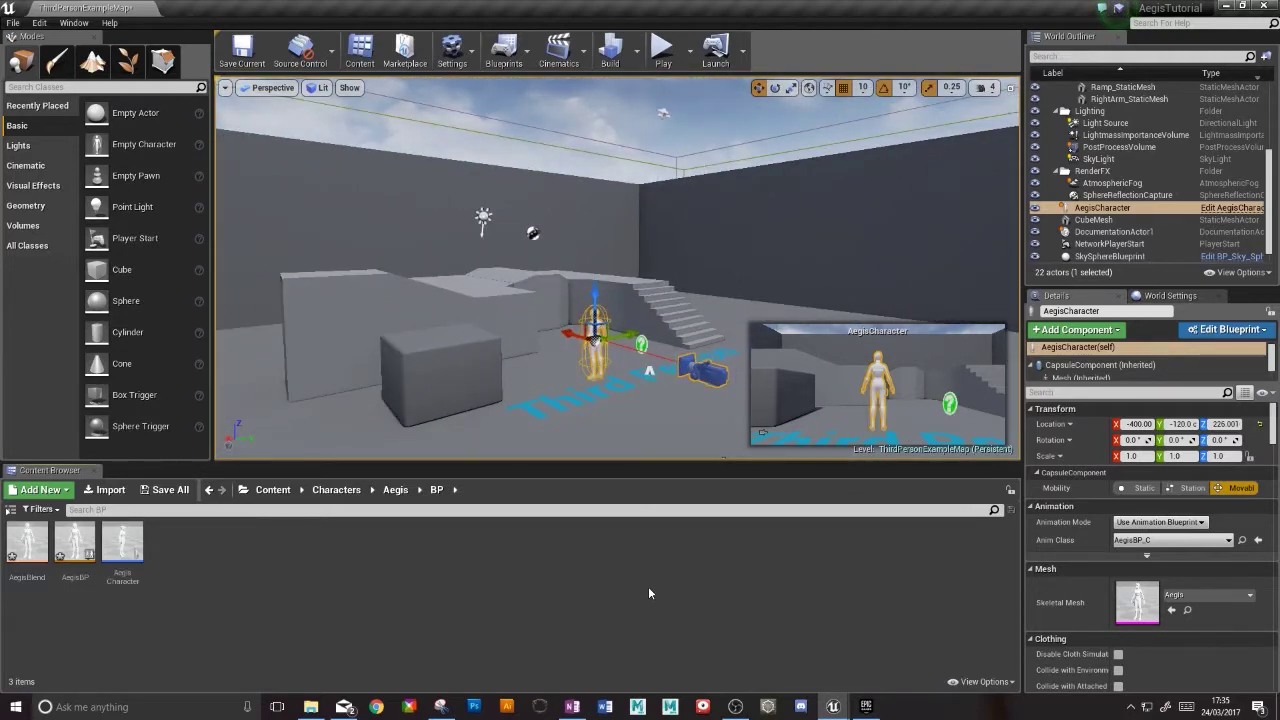
{"action": "double_click", "coordinate": [45, 556]}
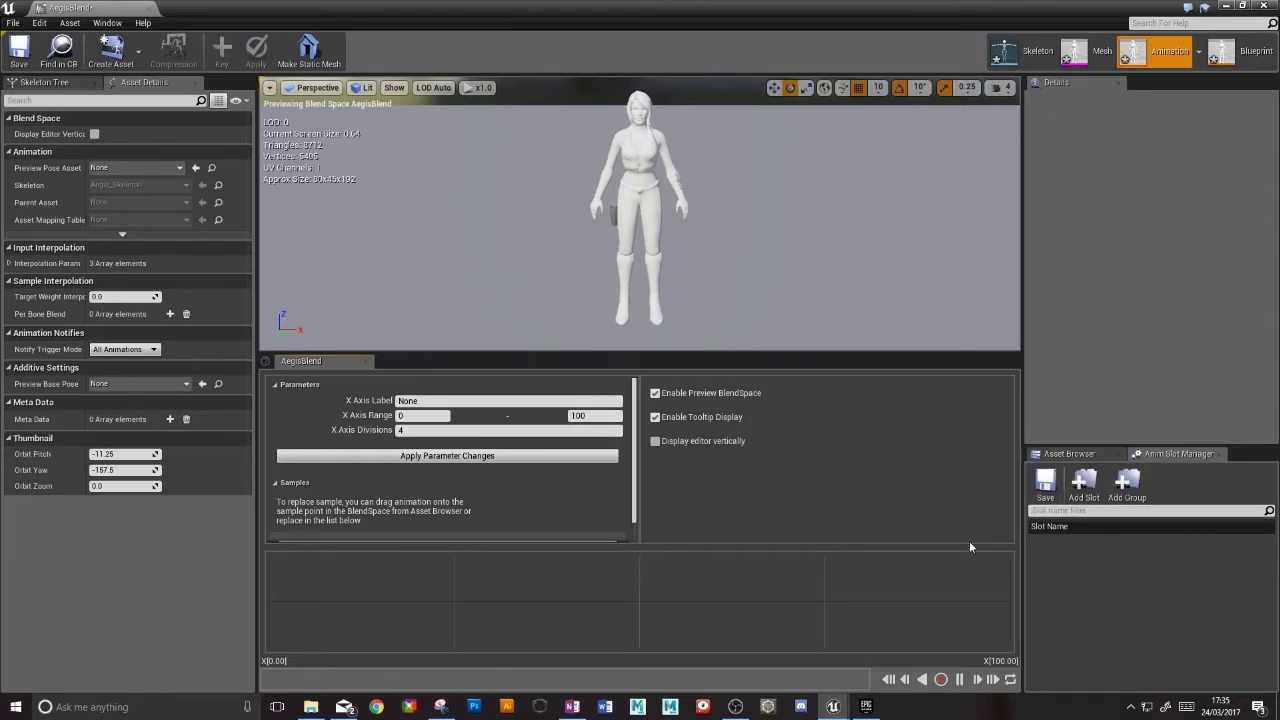
{"action": "left_click", "coordinate": [1088, 455]}
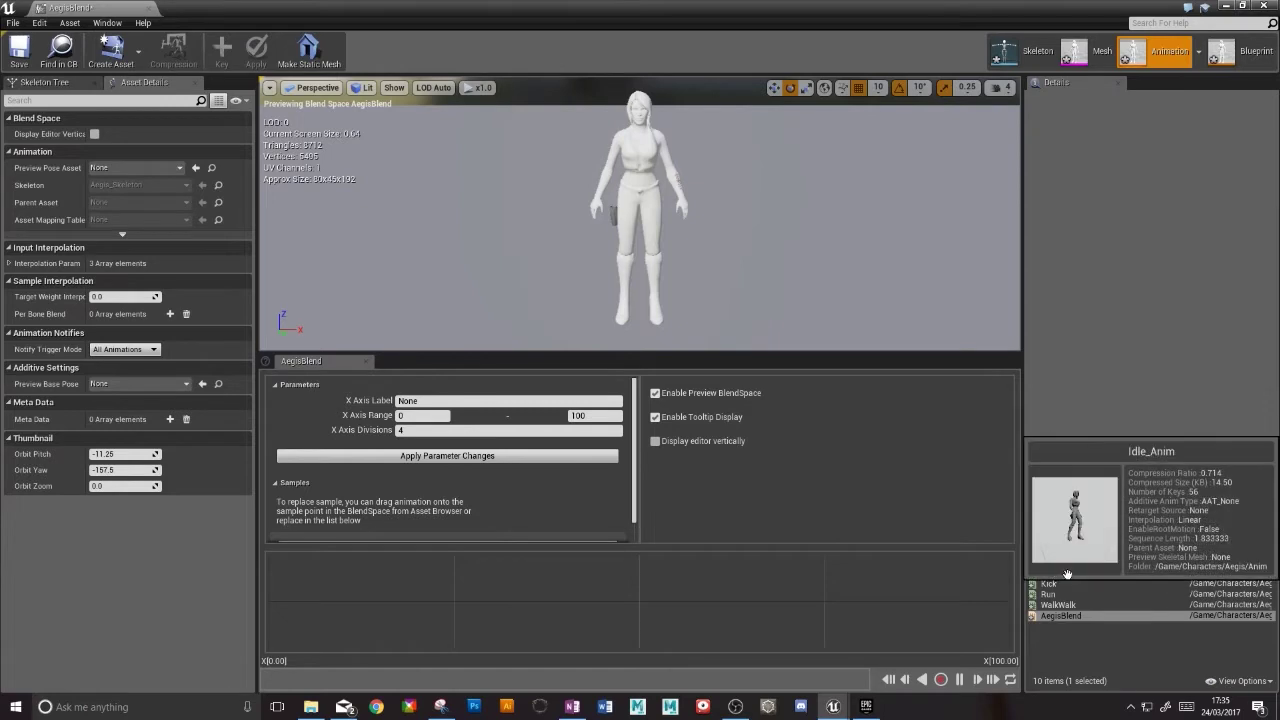
{"action": "left_click_drag", "start_coordinate": [1065, 574], "coordinate": [291, 601]}
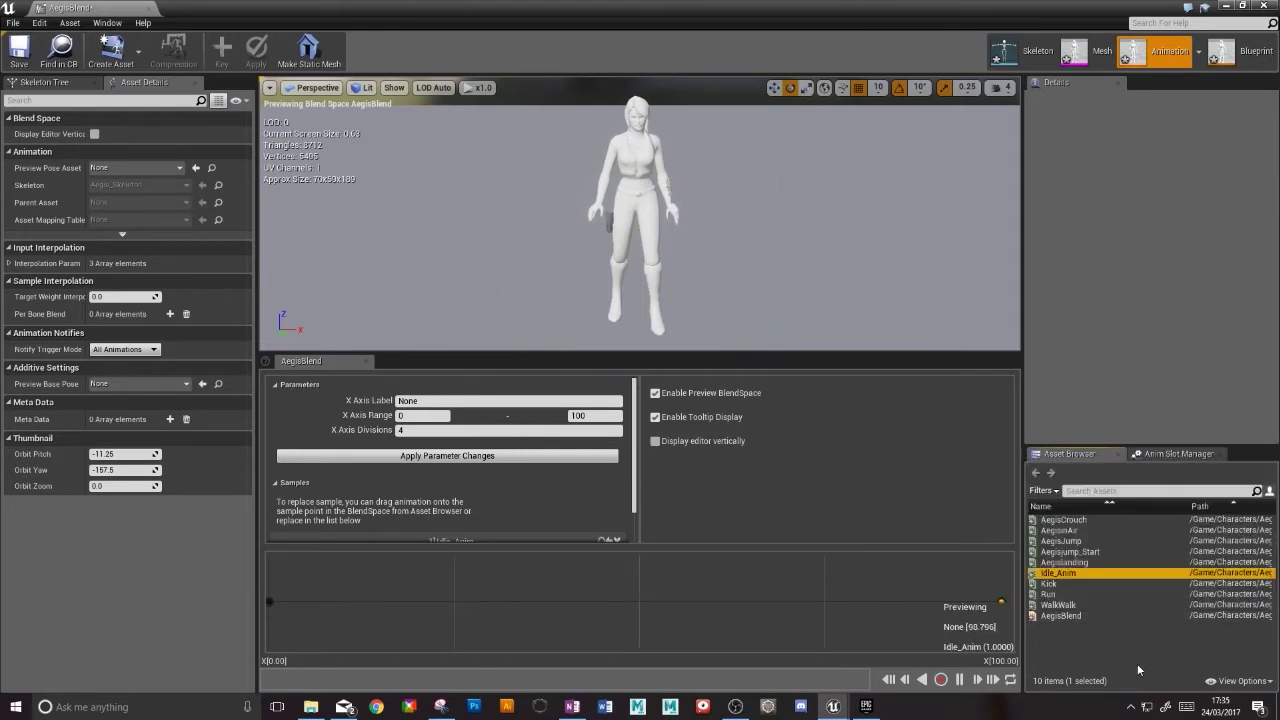
Step: Add WalkWalk at X≈25 and Run at X=100 to the AegisBlend axis
{"action": "mouse_move", "coordinate": [1103, 608]}
{"action": "left_click_drag", "start_coordinate": [1103, 608], "coordinate": [455, 604]}
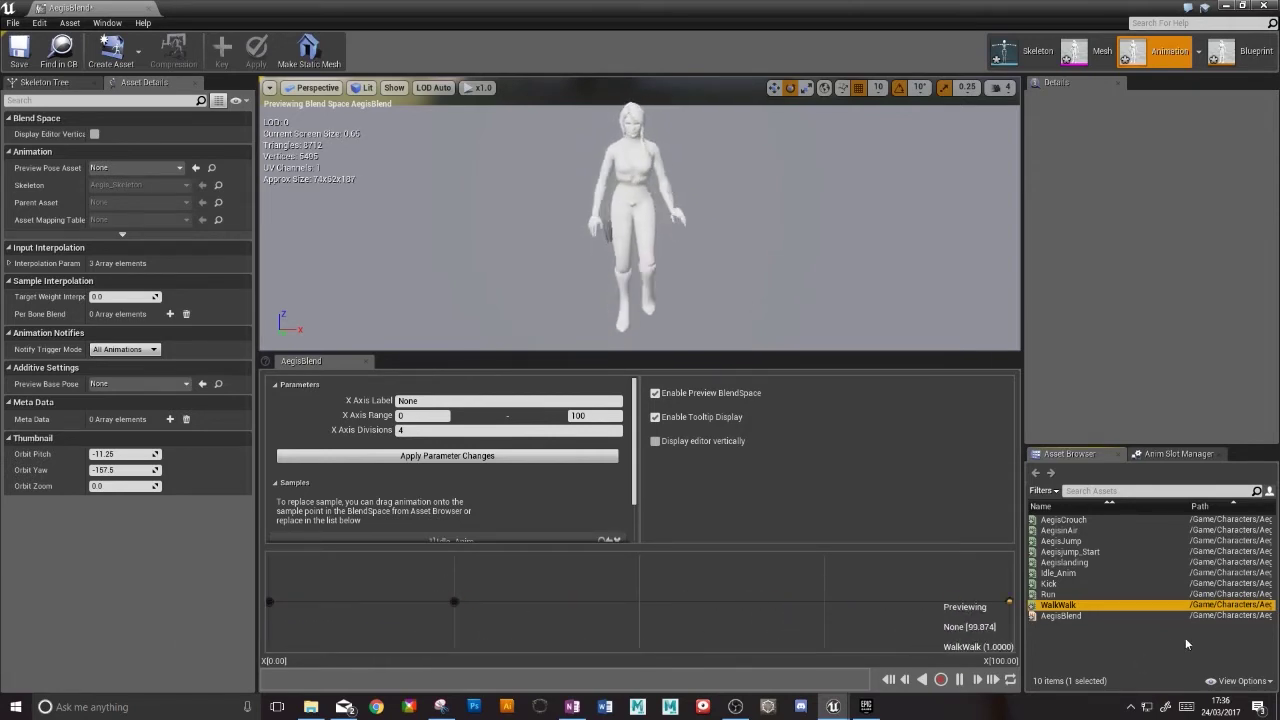
{"action": "mouse_move", "coordinate": [1064, 594]}
{"action": "left_click_drag", "start_coordinate": [1064, 594], "coordinate": [1019, 625]}
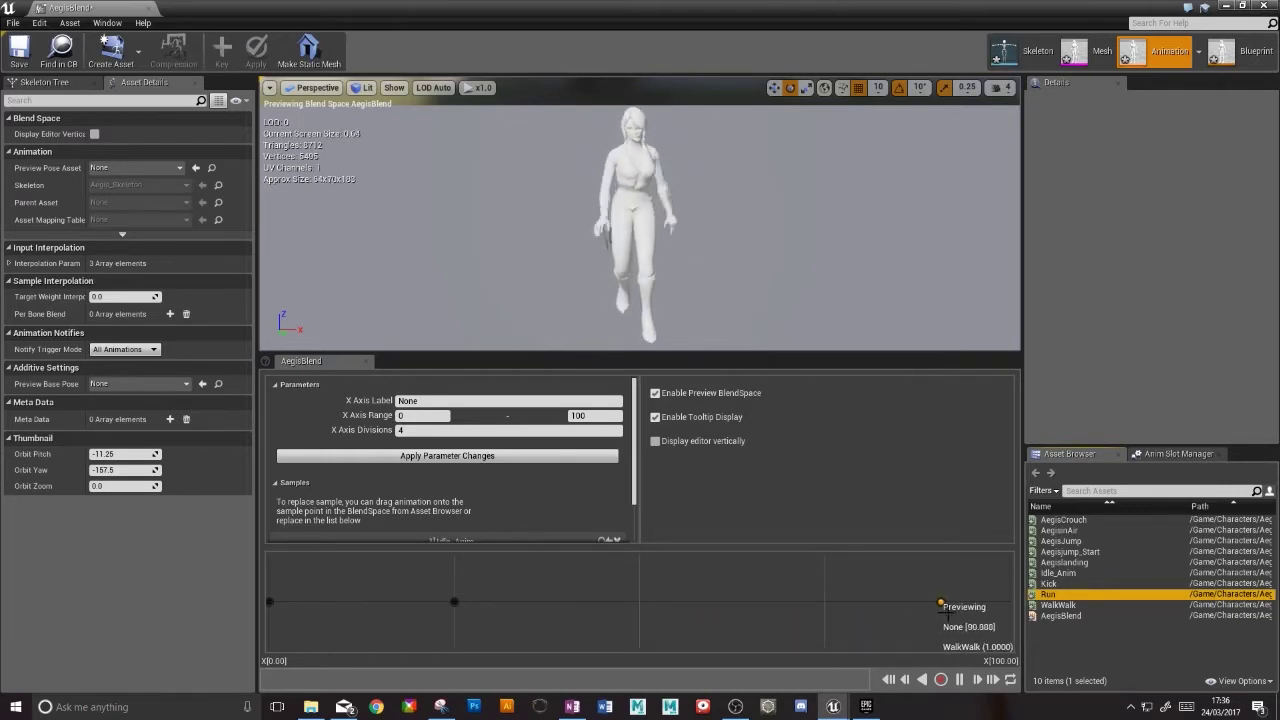
{"action": "left_click", "coordinate": [1009, 605]}
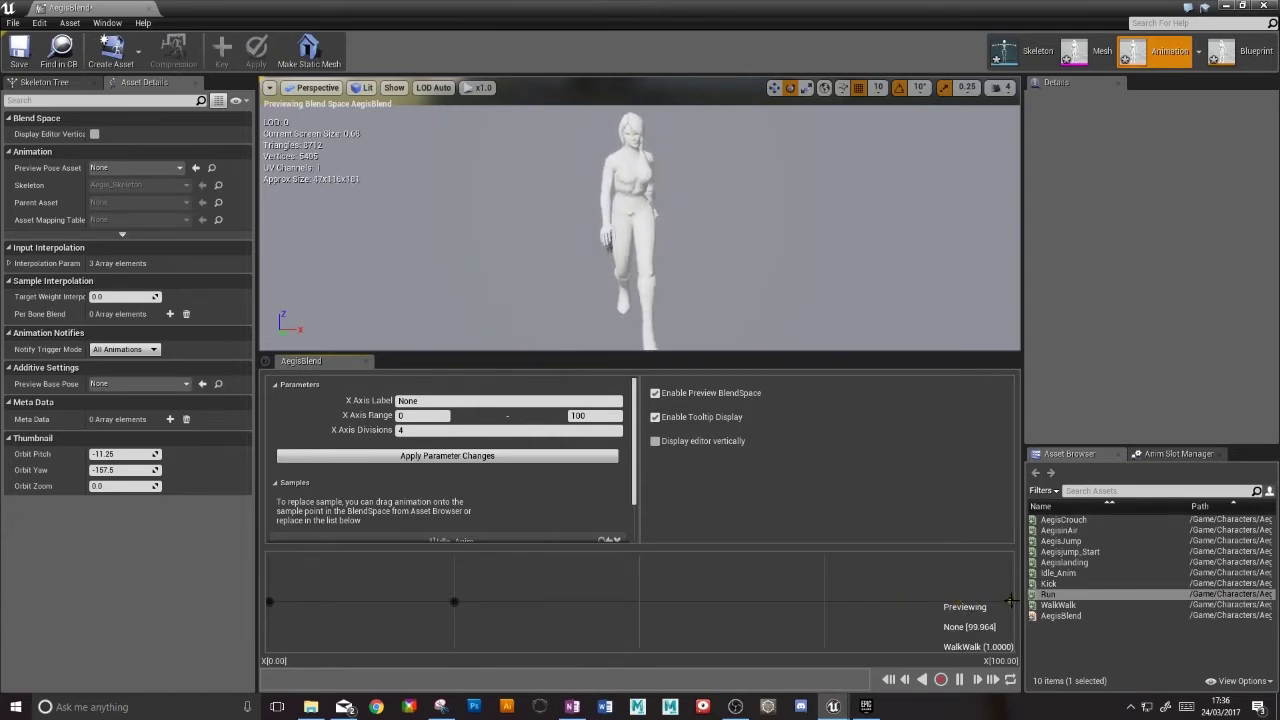
{"action": "left_click", "coordinate": [1080, 640]}
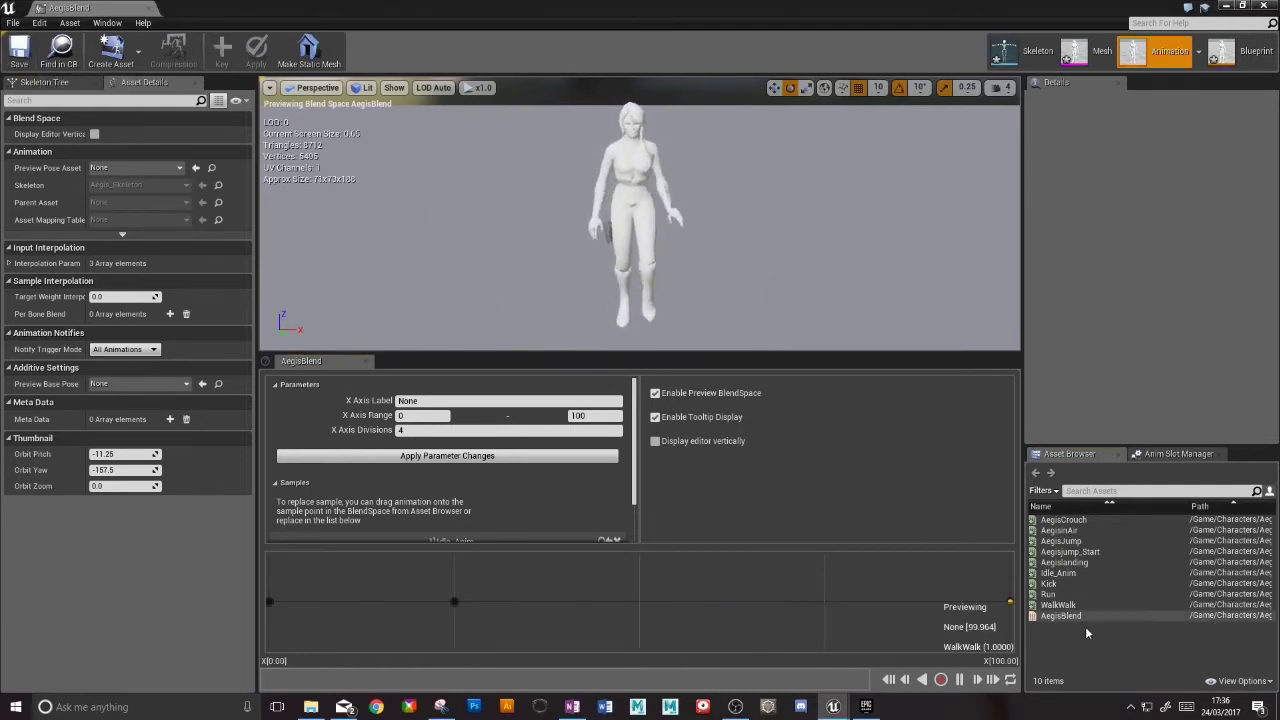
{"action": "left_click", "coordinate": [1057, 594]}
{"action": "left_click_drag", "start_coordinate": [1057, 596], "coordinate": [1005, 604]}
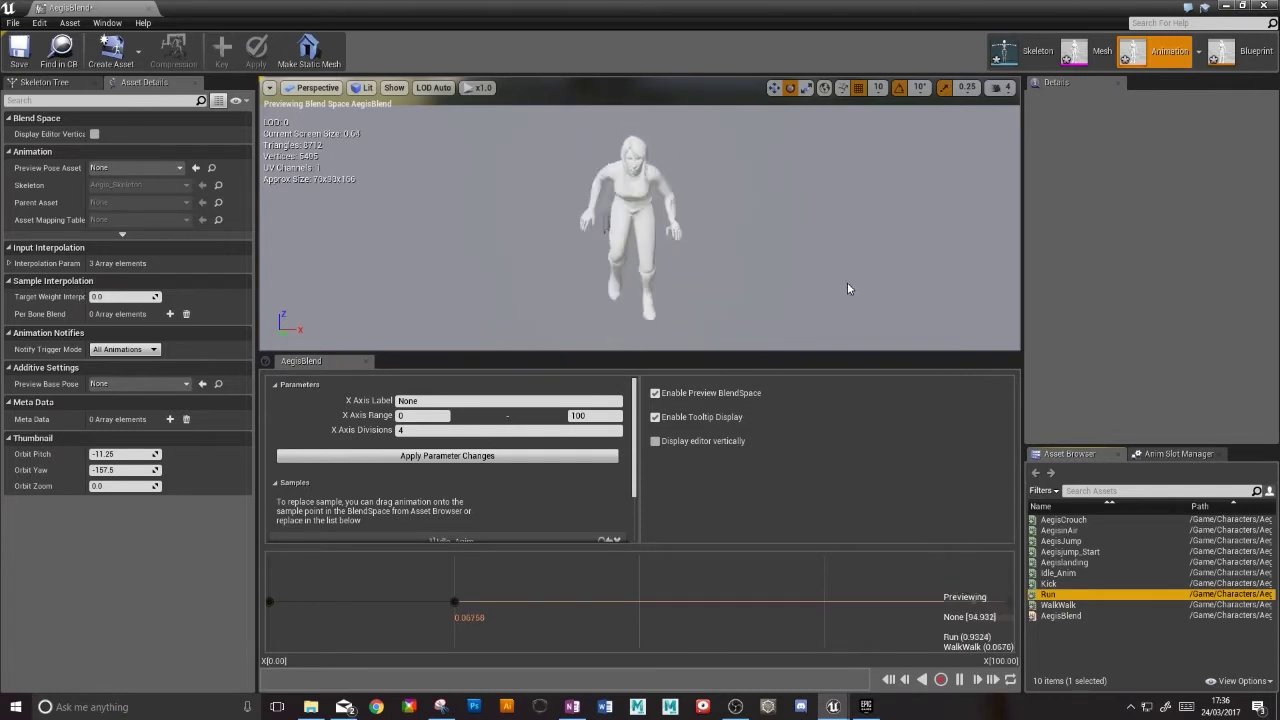
{"action": "left_click_drag", "start_coordinate": [849, 286], "coordinate": [650, 294]}
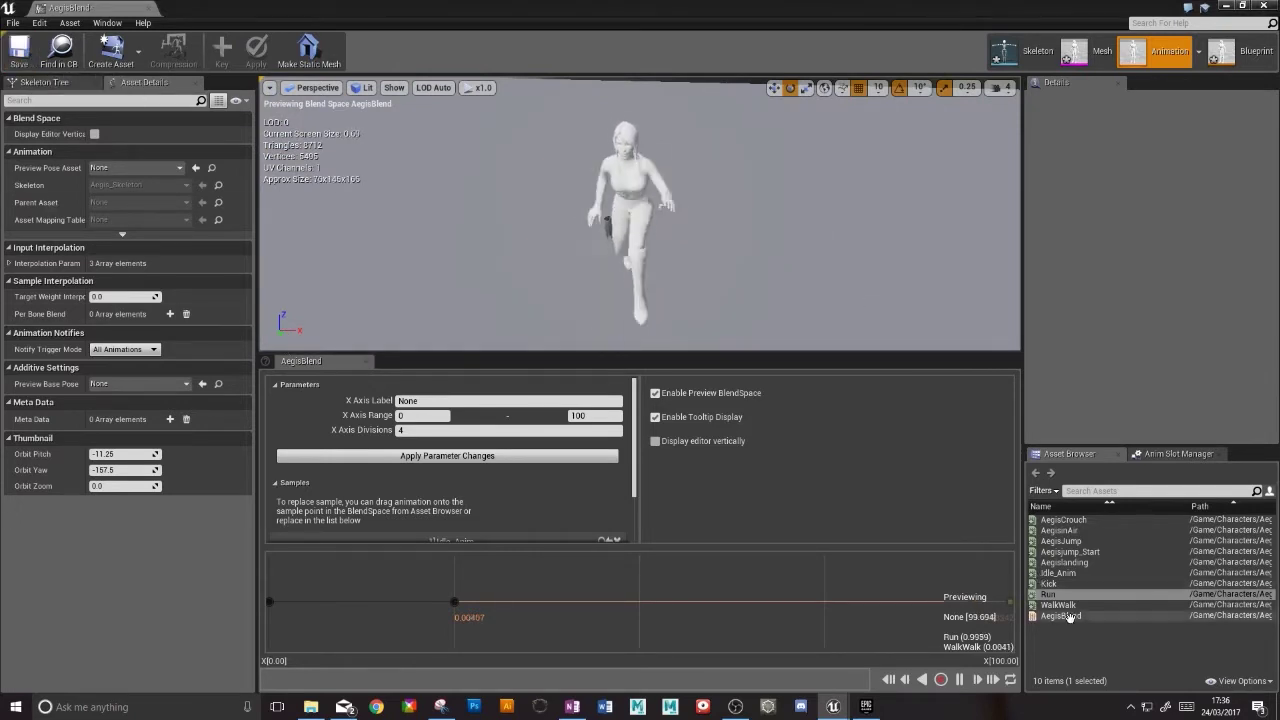
{"action": "left_click", "coordinate": [1055, 614]}
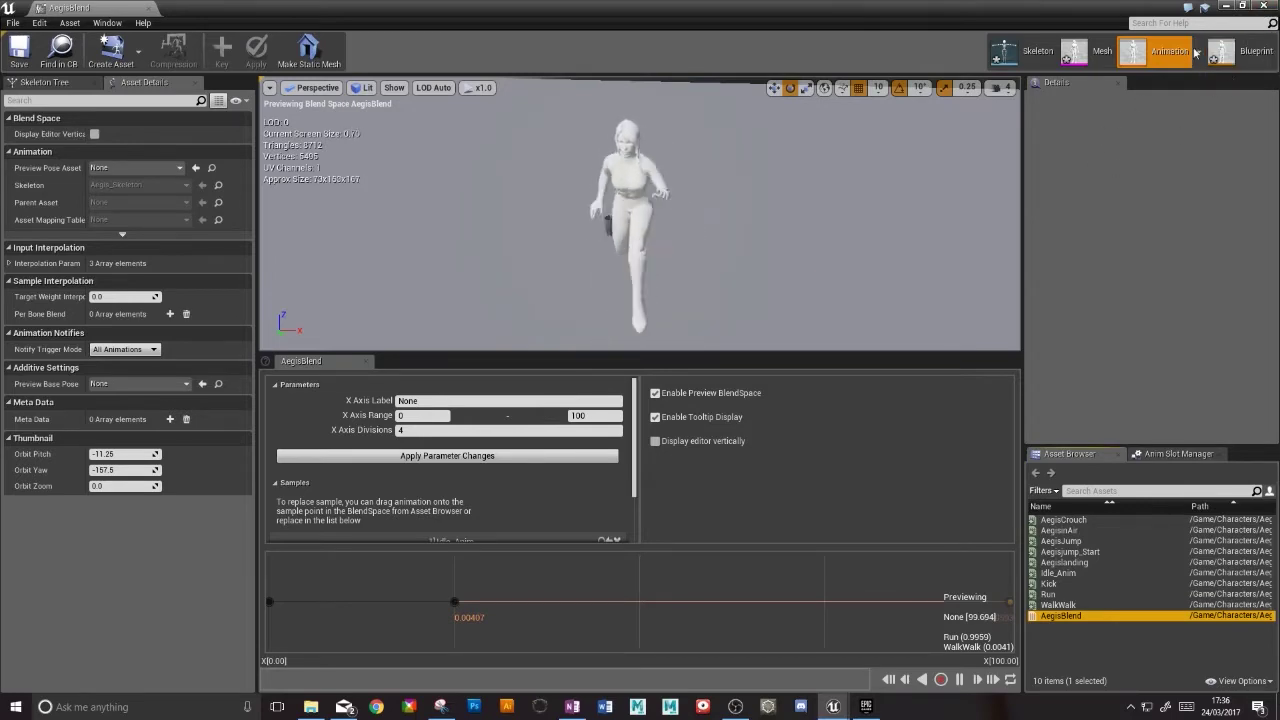
Step: Close the blend space editor and open the AegisBP animation blueprint
{"action": "left_click", "coordinate": [1262, 5]}
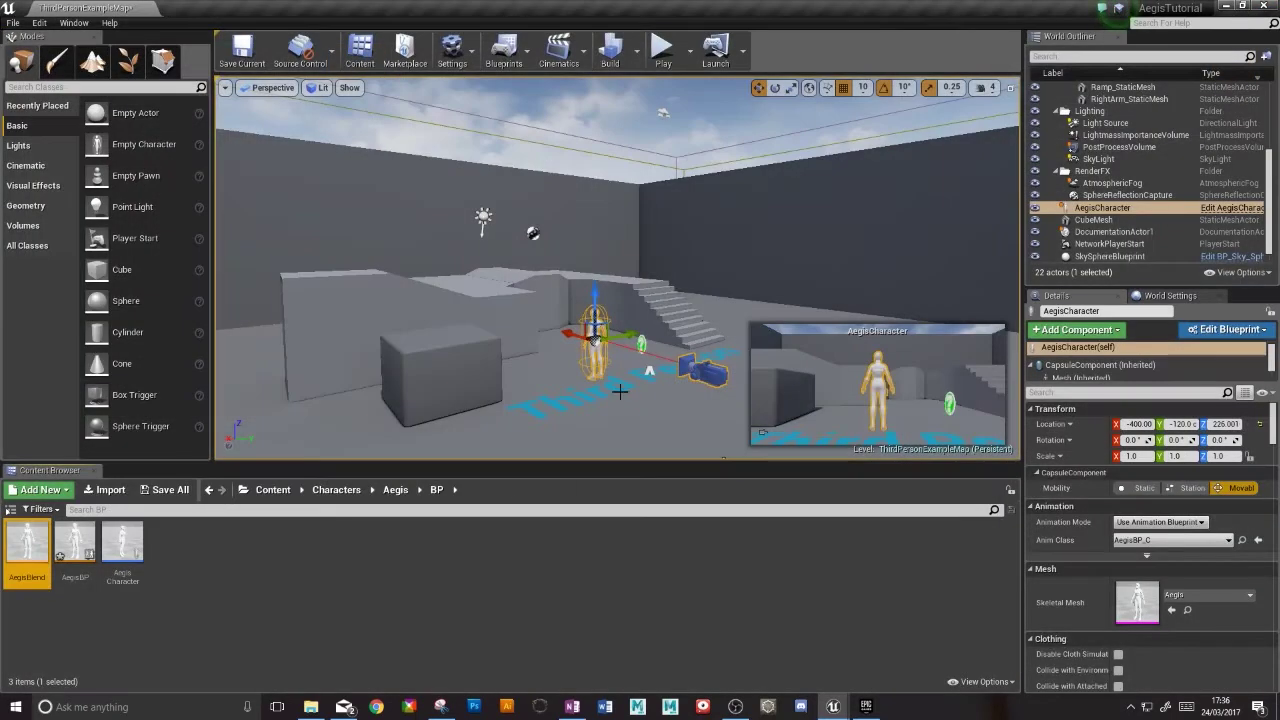
{"action": "left_click", "coordinate": [79, 545]}
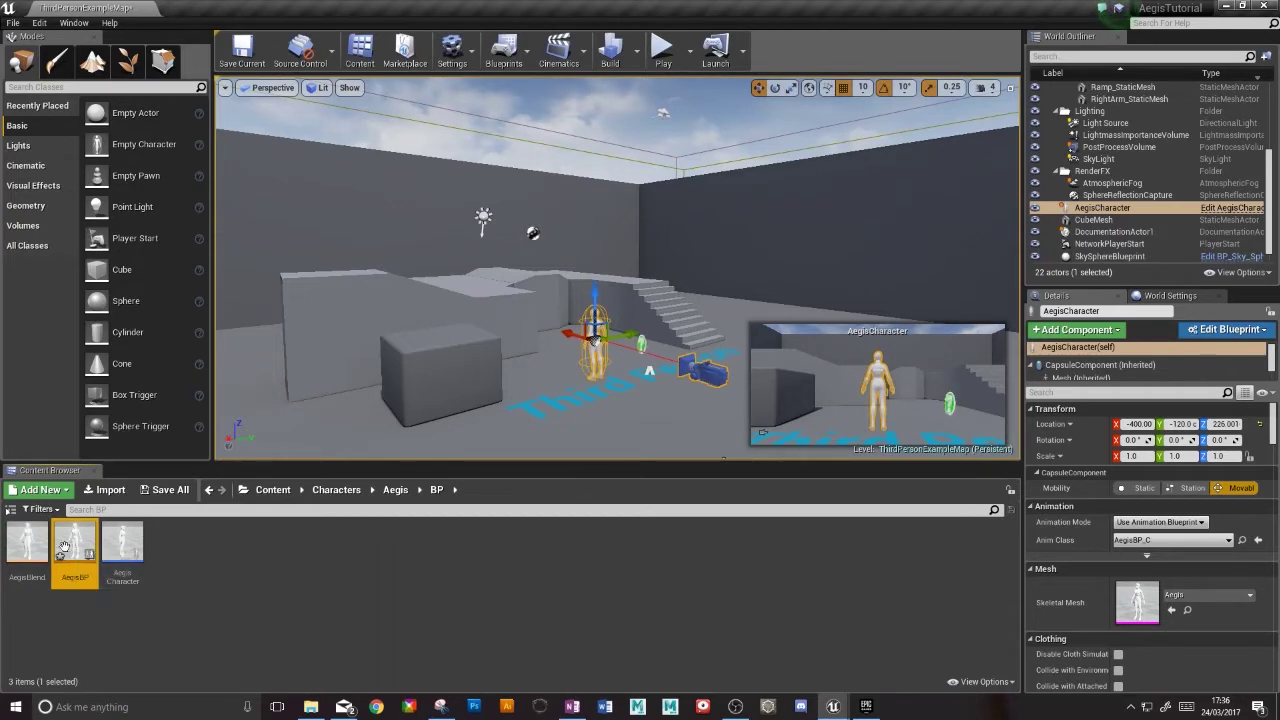
{"action": "double_click", "coordinate": [79, 545]}
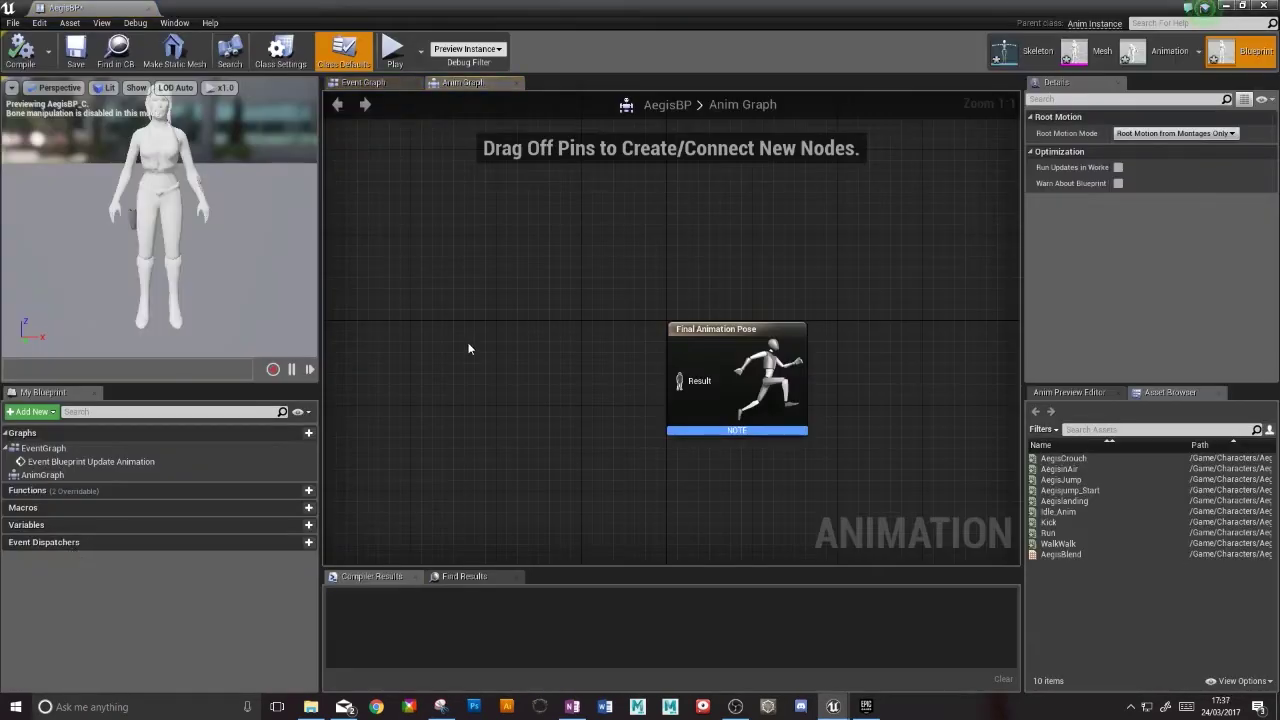
Step: Add a New State Machine wired into Final Animation Pose and open its Entry graph
{"action": "right_click", "coordinate": [470, 346]}
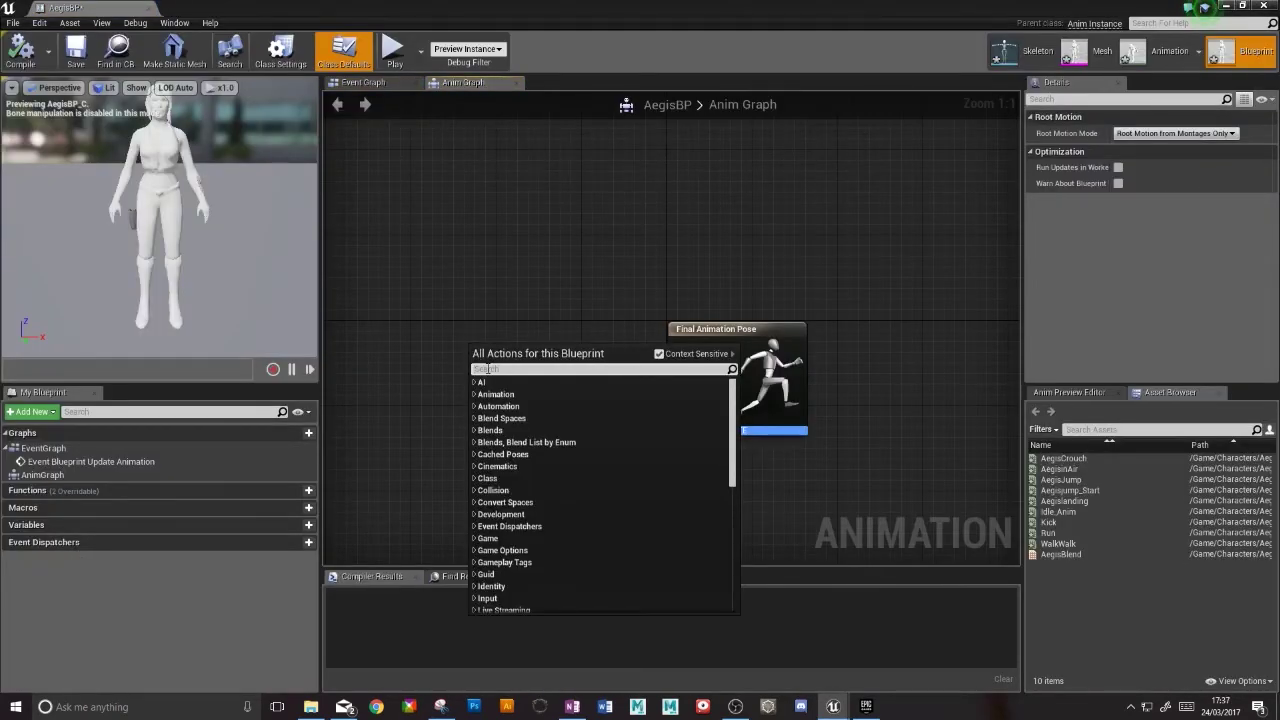
{"action": "type", "text": "state"}
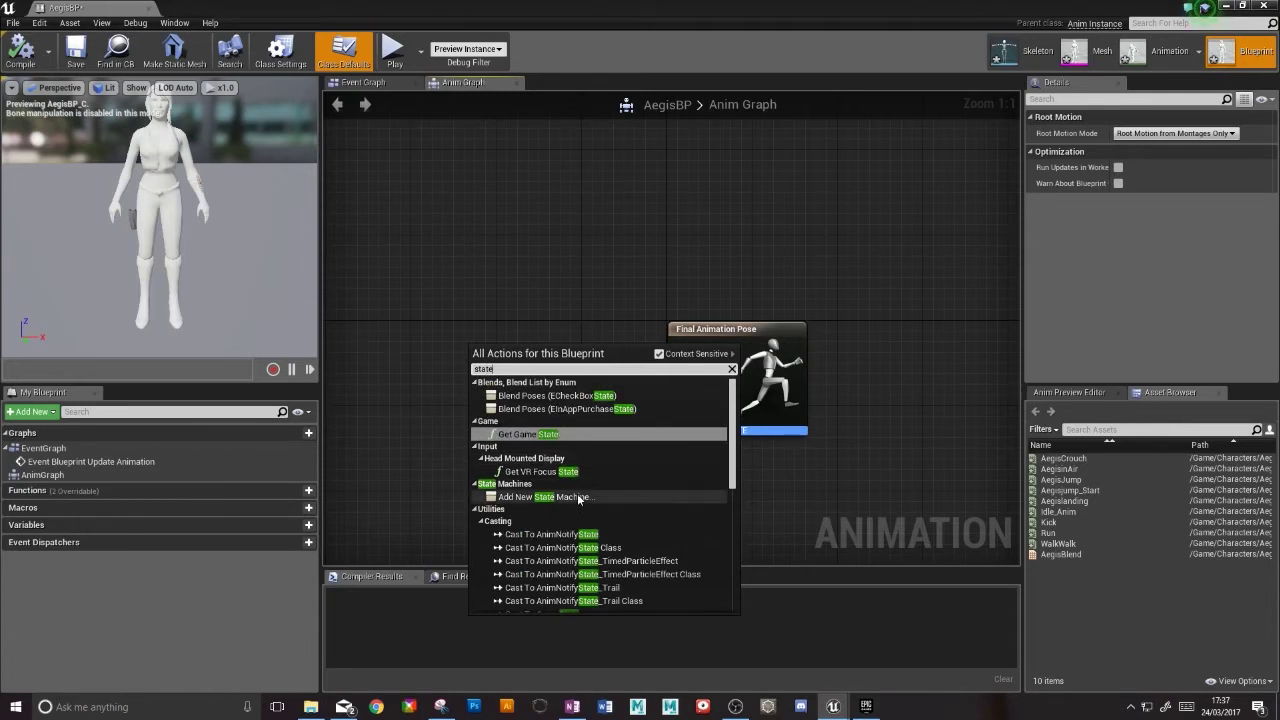
{"action": "left_click", "coordinate": [578, 497]}
{"action": "left_click_drag", "start_coordinate": [530, 351], "coordinate": [519, 351]}
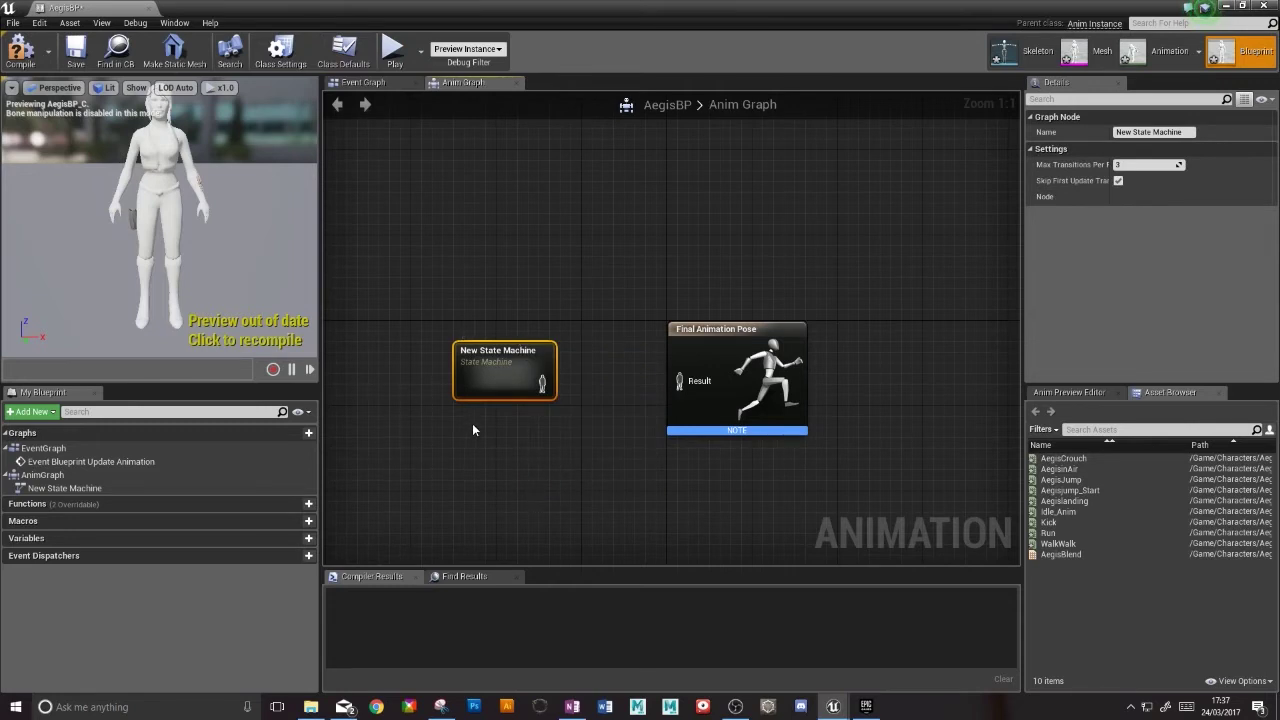
{"action": "left_click_drag", "start_coordinate": [541, 384], "coordinate": [680, 381]}
{"action": "double_click", "coordinate": [500, 368]}
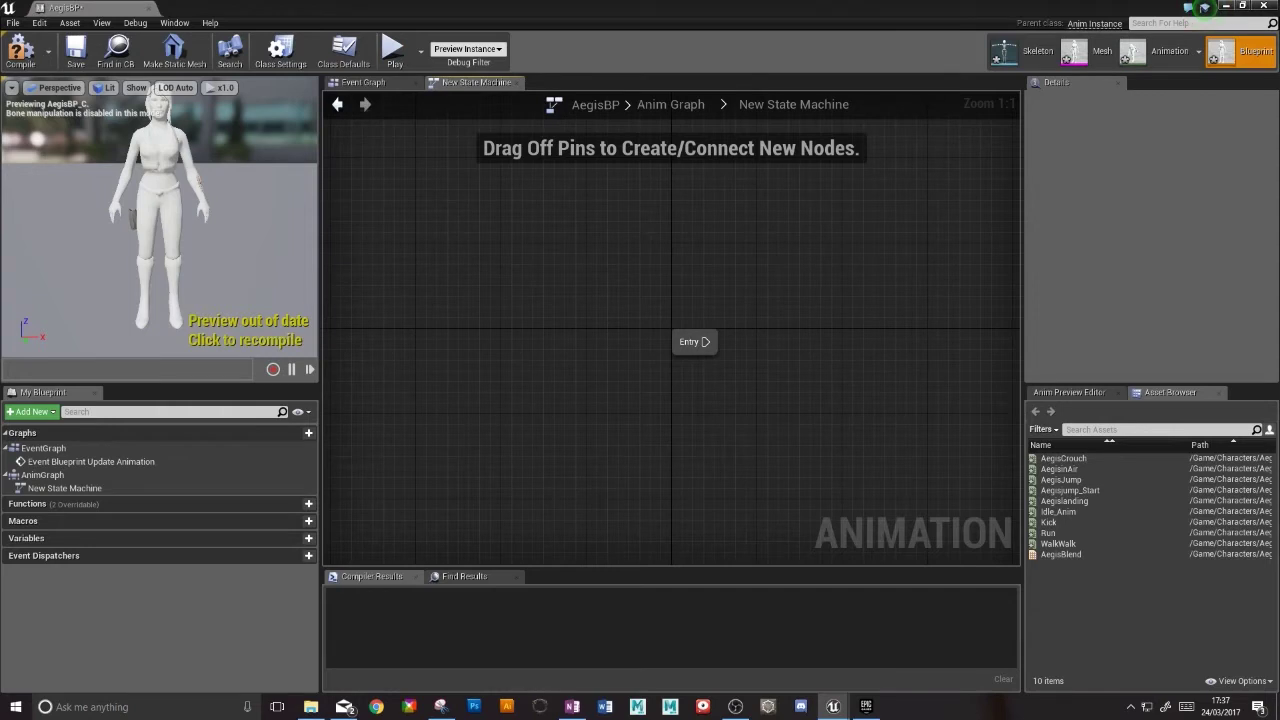
{"action": "right_click_drag", "start_coordinate": [812, 321], "coordinate": [519, 321]}
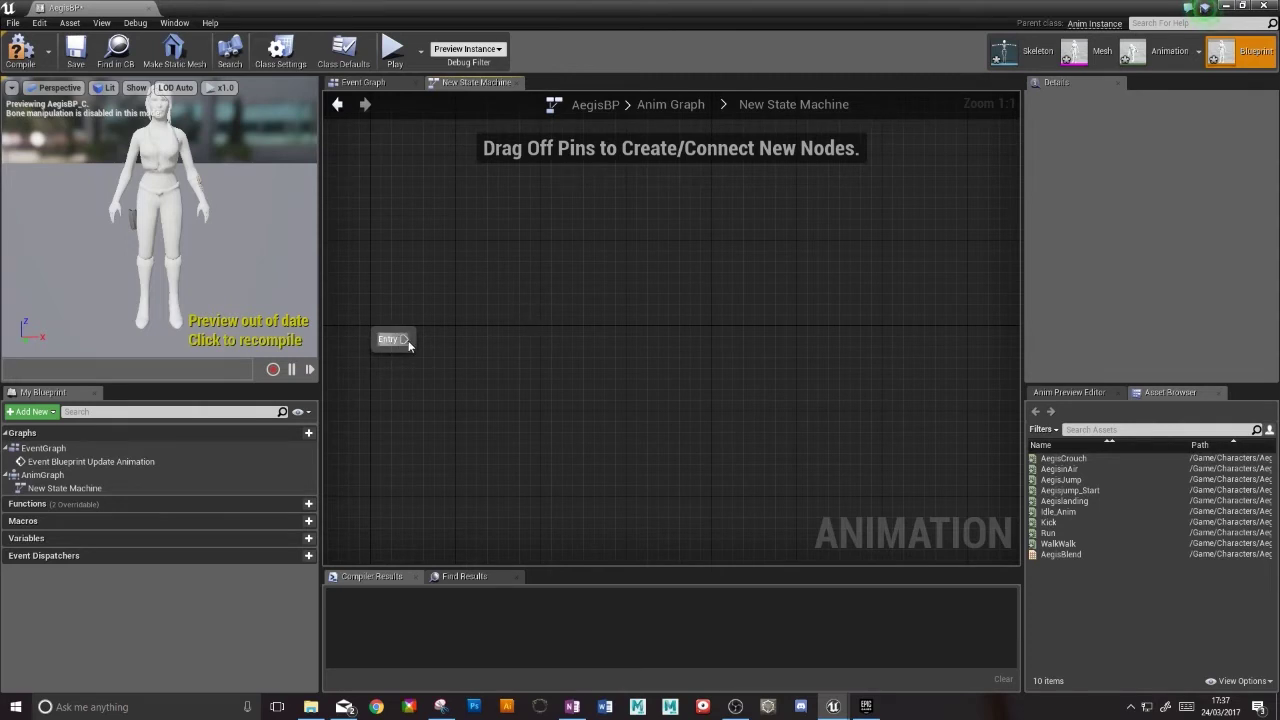
Step: Create a state off Entry named Idle/walk/run and open its state graph
{"action": "left_click_drag", "start_coordinate": [408, 343], "coordinate": [532, 342]}
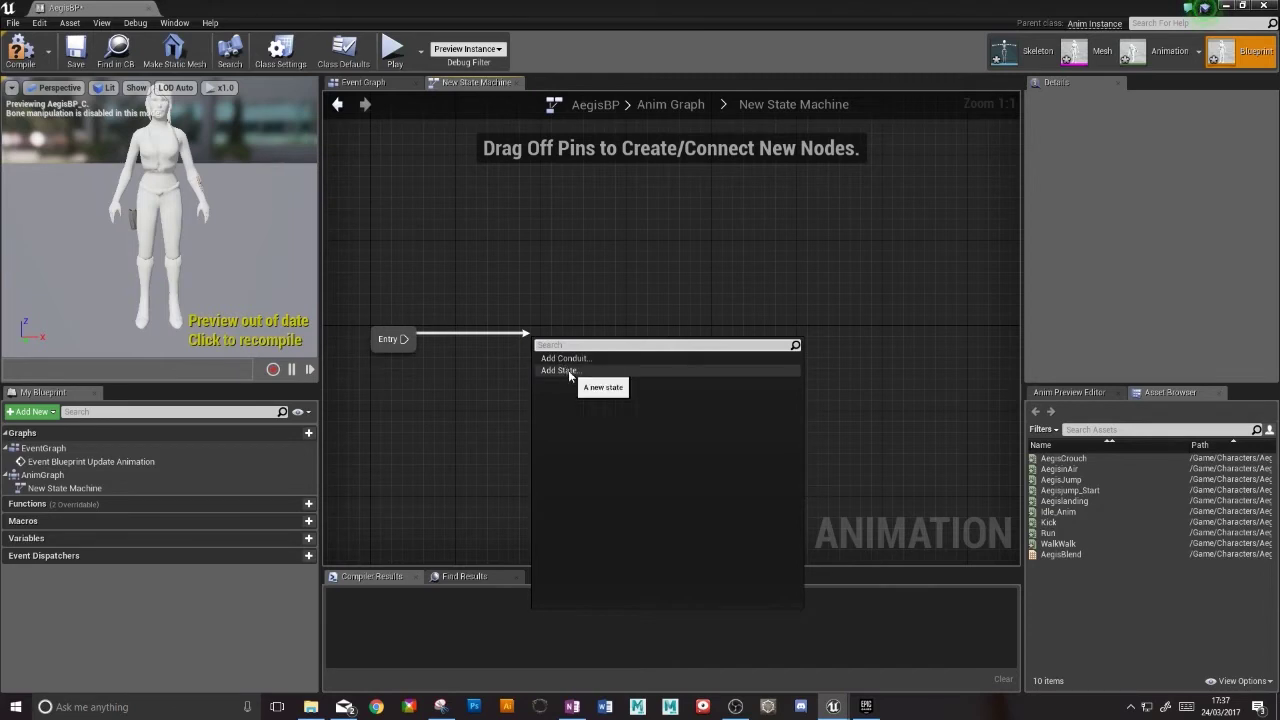
{"action": "left_click", "coordinate": [562, 370]}
{"action": "type", "text": "Idle"}
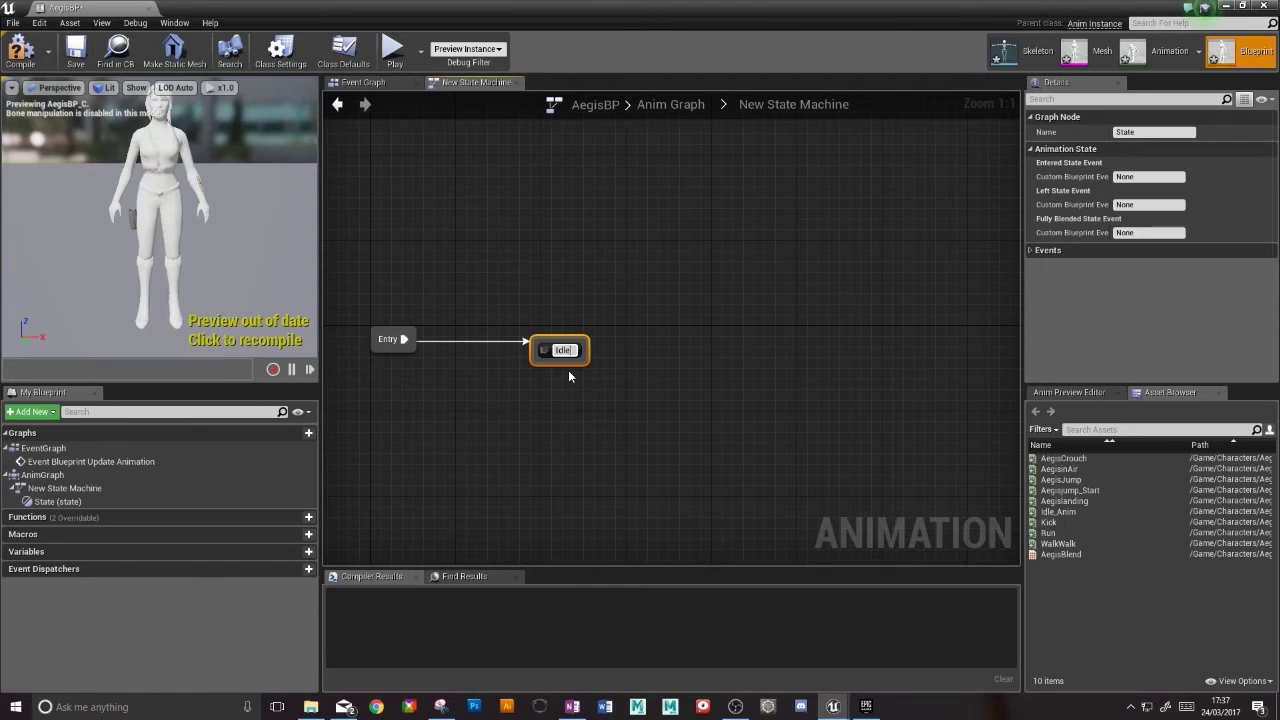
{"action": "type", "text": "/walk/run/"}
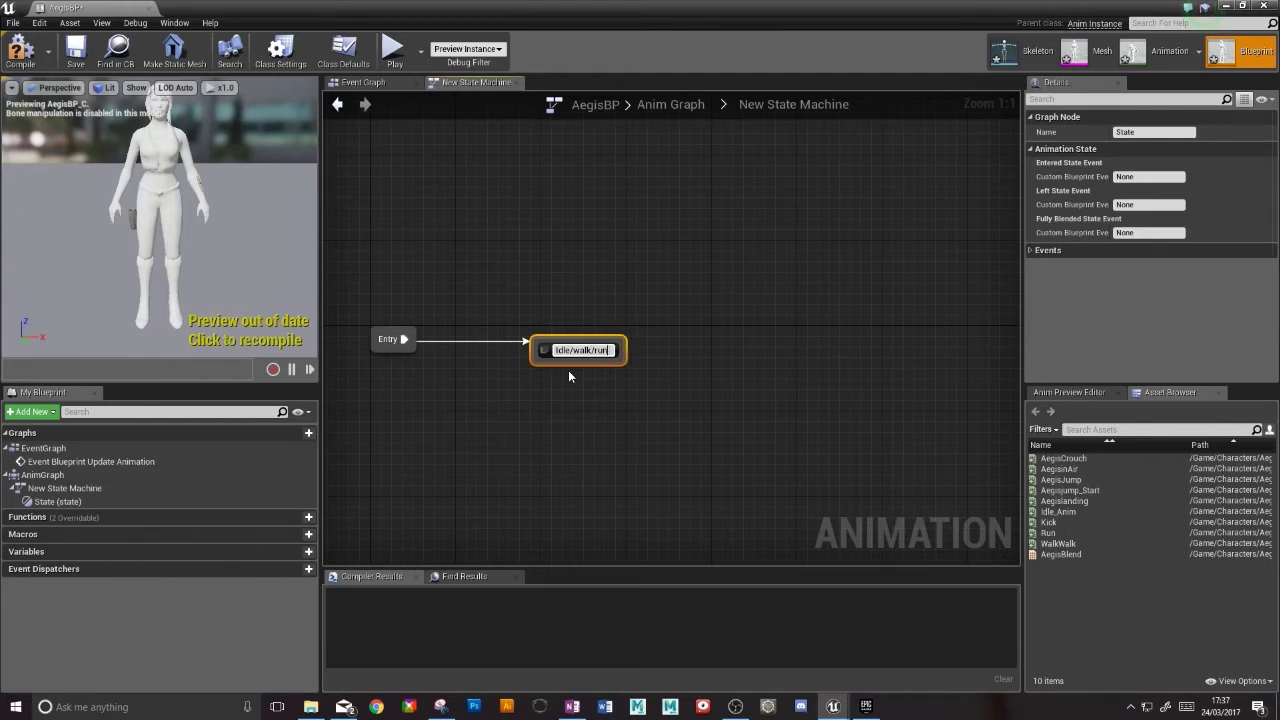
{"action": "key", "text": "Return"}
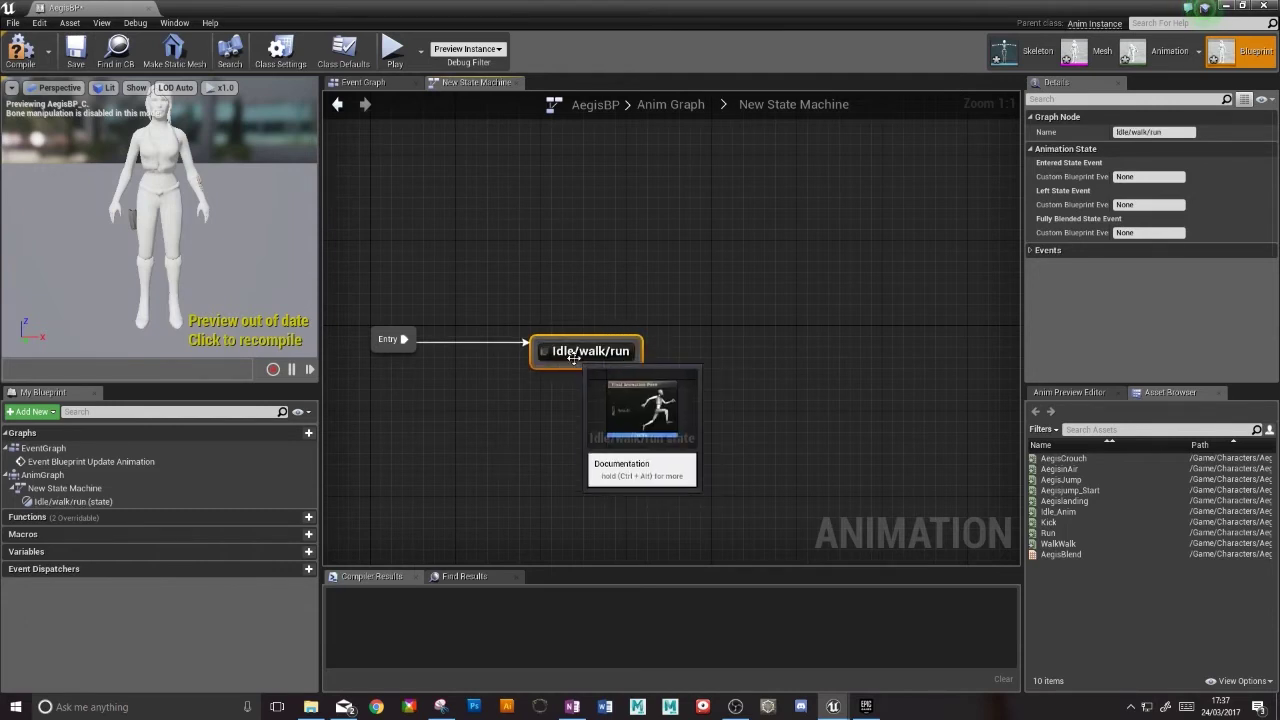
{"action": "double_click", "coordinate": [592, 364]}
{"action": "right_click_drag", "start_coordinate": [568, 368], "coordinate": [579, 376]}
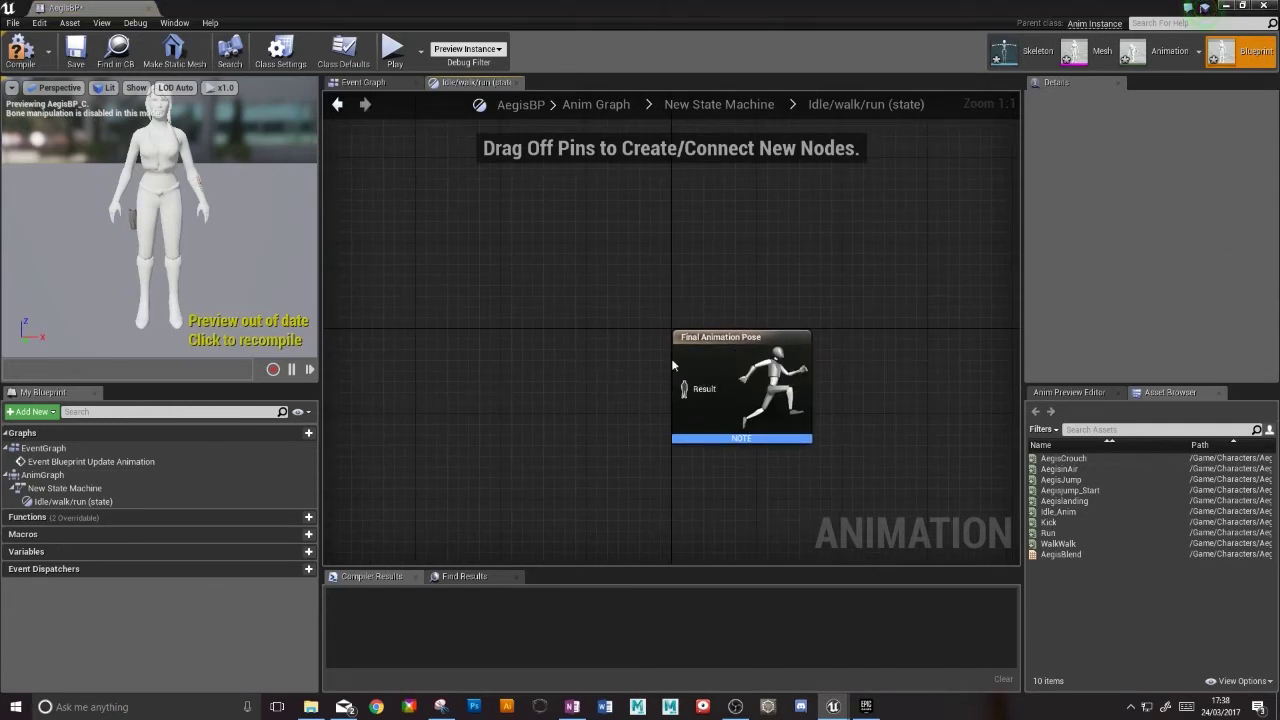
Step: Place an AegisBlend blendspace player and wire its pose into the Final Animation Pose Result
{"action": "left_click_drag", "start_coordinate": [680, 356], "coordinate": [700, 333]}
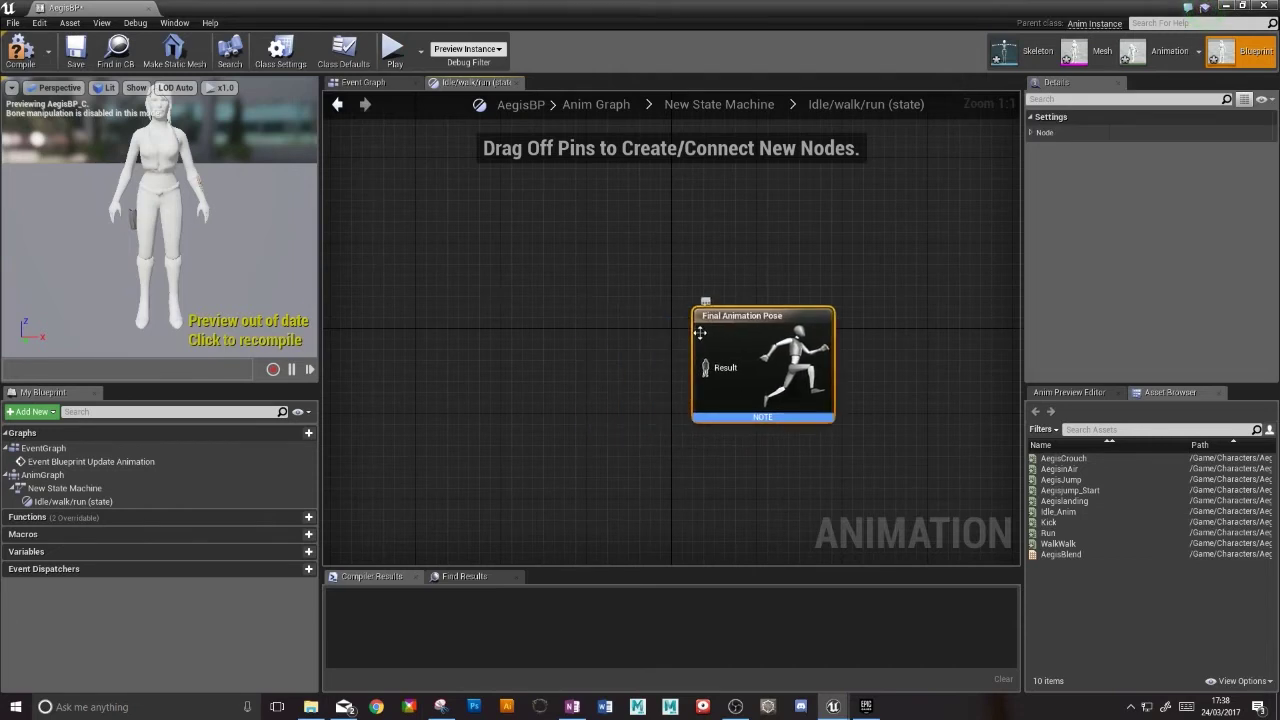
{"action": "left_click_drag", "start_coordinate": [1060, 554], "coordinate": [470, 343]}
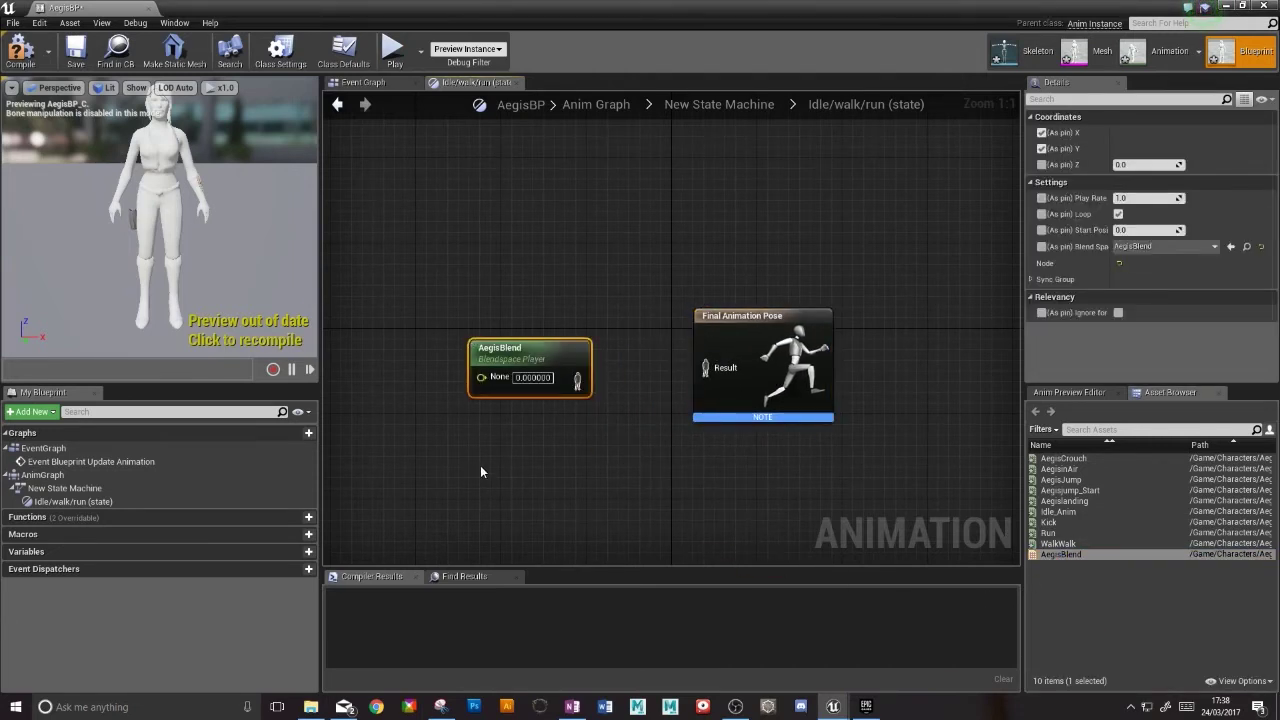
{"action": "right_click_drag", "start_coordinate": [501, 472], "coordinate": [660, 474]}
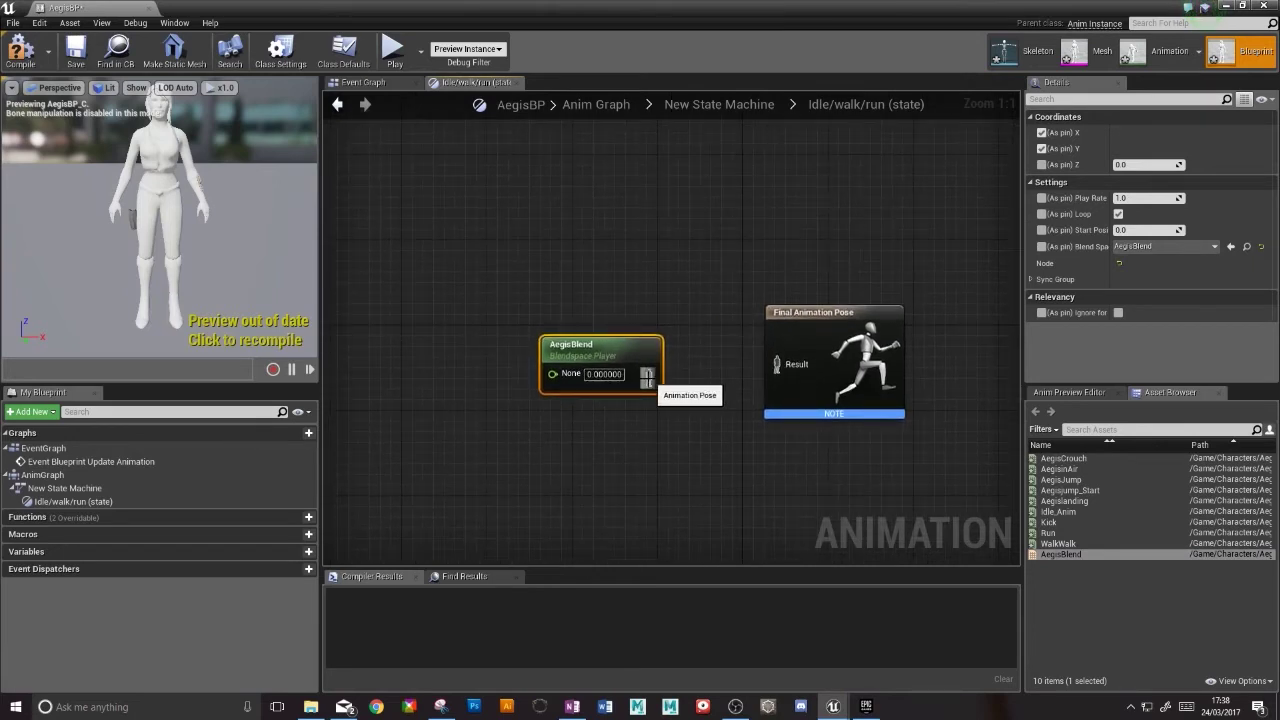
{"action": "left_click_drag", "start_coordinate": [648, 378], "coordinate": [774, 366]}
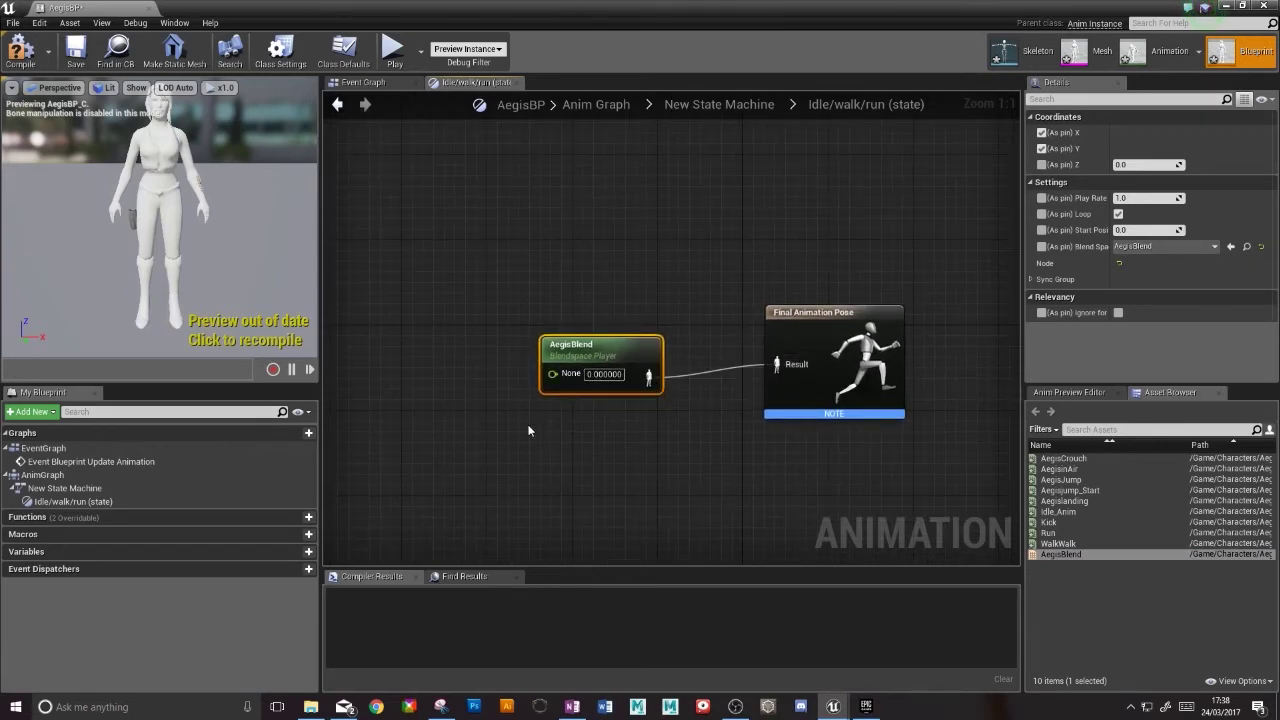
{"action": "right_click_drag", "start_coordinate": [533, 260], "coordinate": [567, 233]}
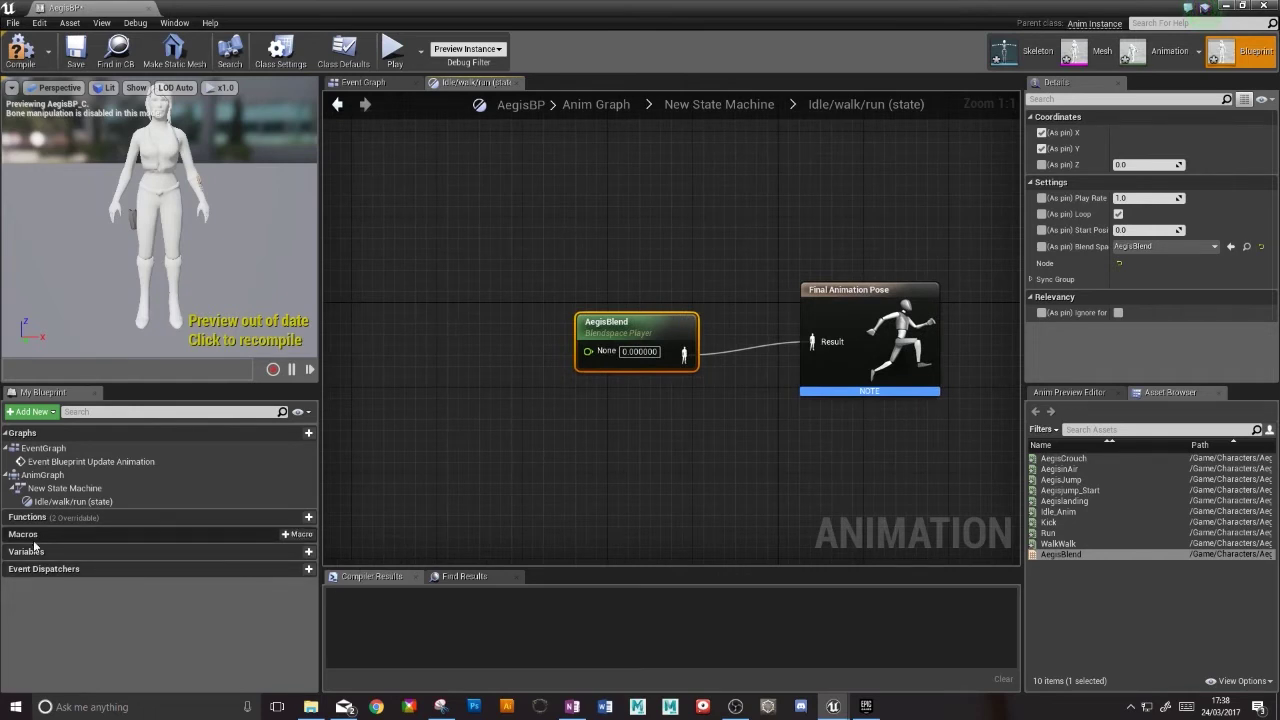
Step: Create Boolean variables Speed, IsInAir and IsAttacking in My Blueprint
{"action": "left_click", "coordinate": [290, 552]}
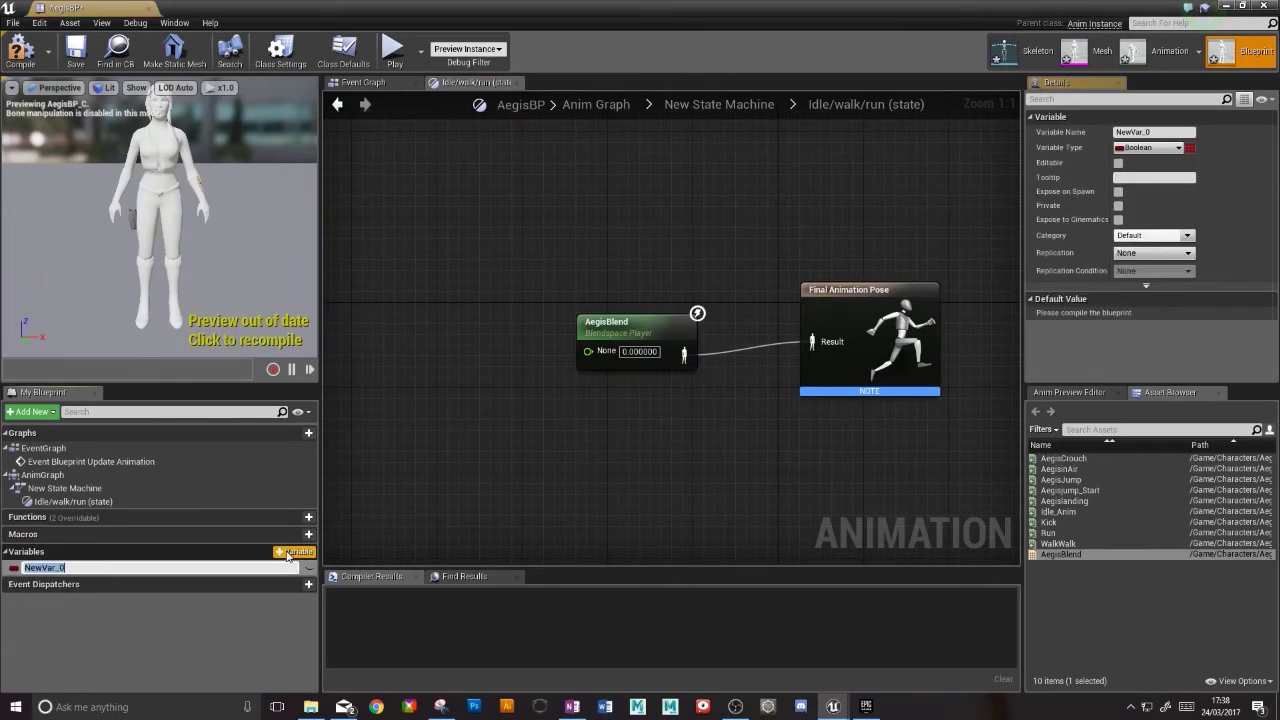
{"action": "type", "text": "Speed"}
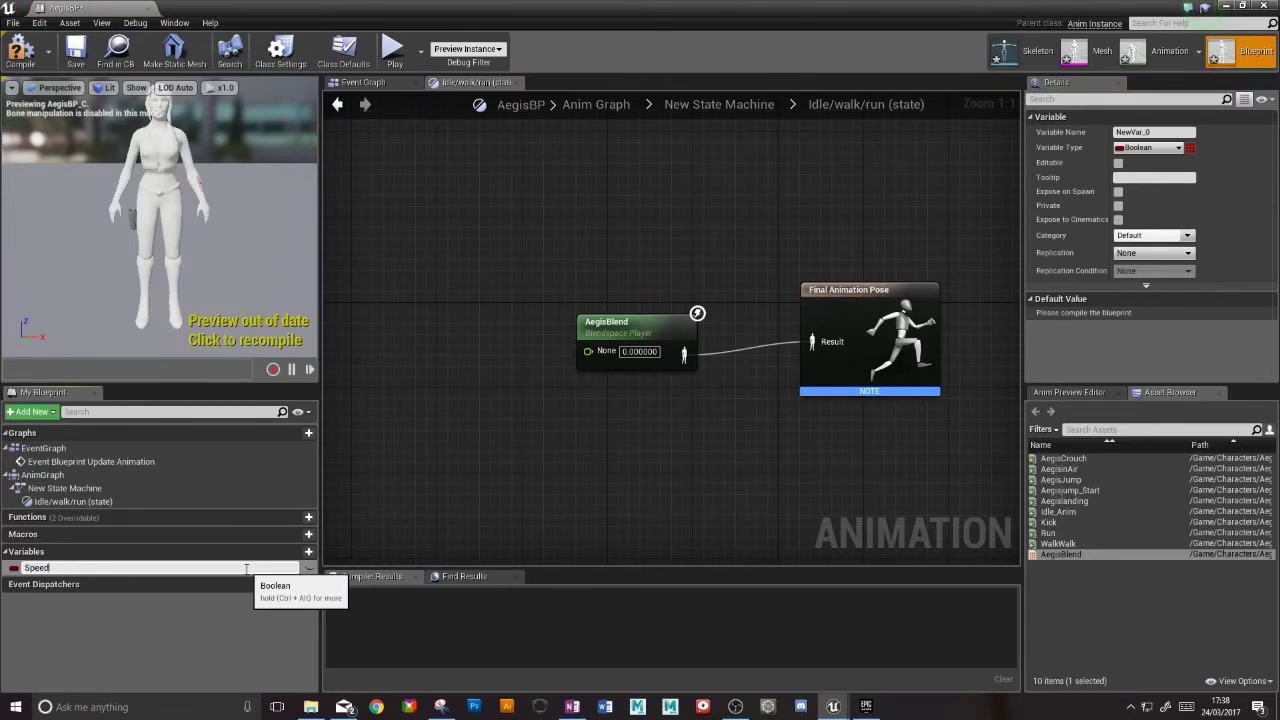
{"action": "key", "text": "Return"}
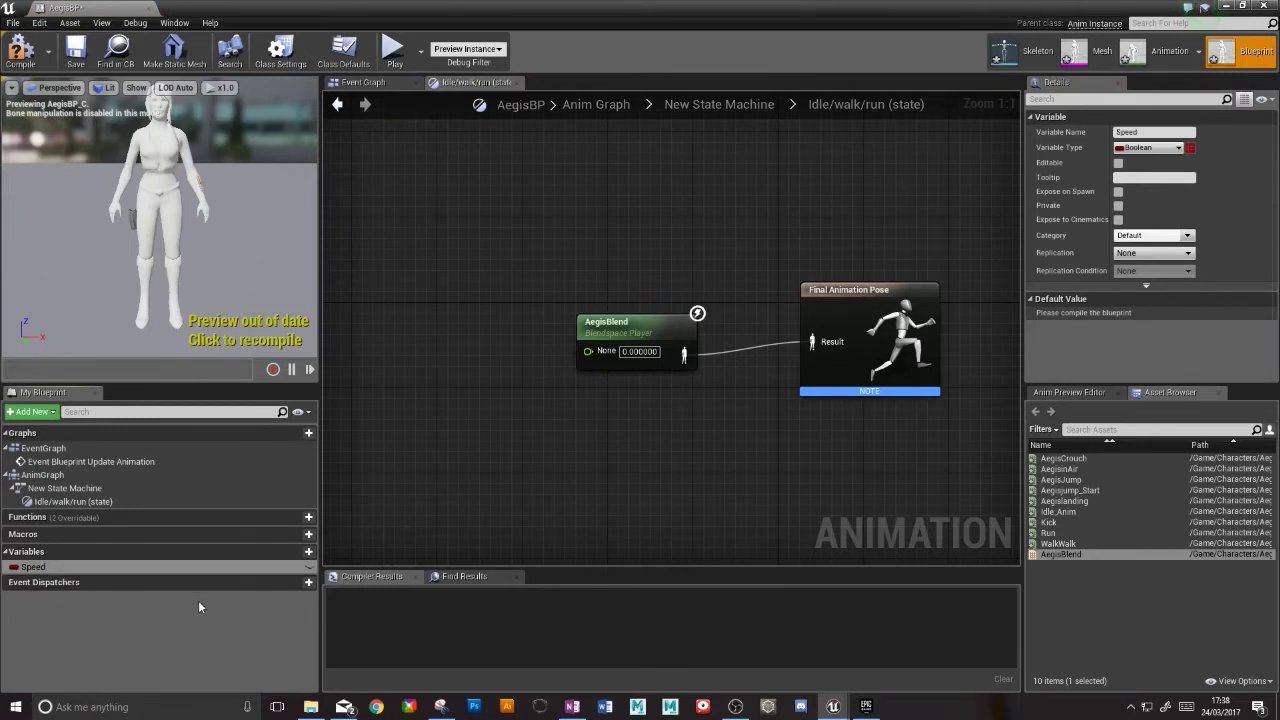
{"action": "left_click", "coordinate": [296, 552]}
{"action": "type", "text": "IsInAir"}
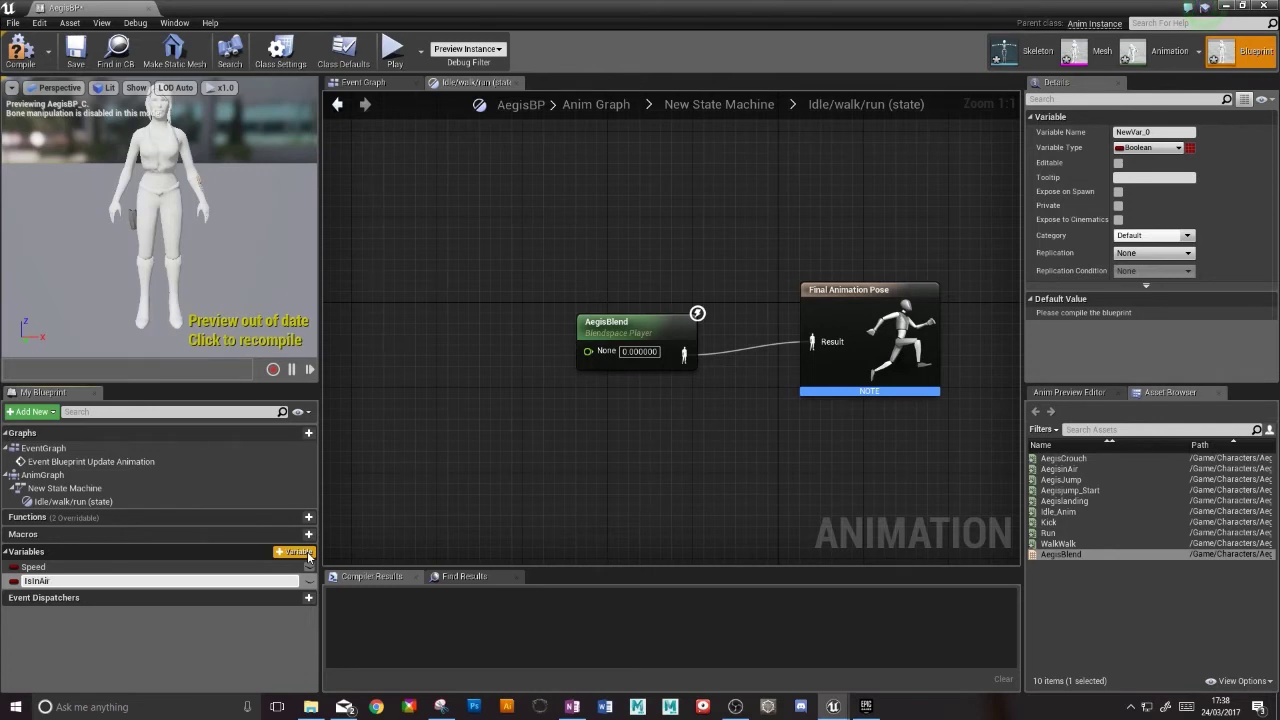
{"action": "key", "text": "Return"}
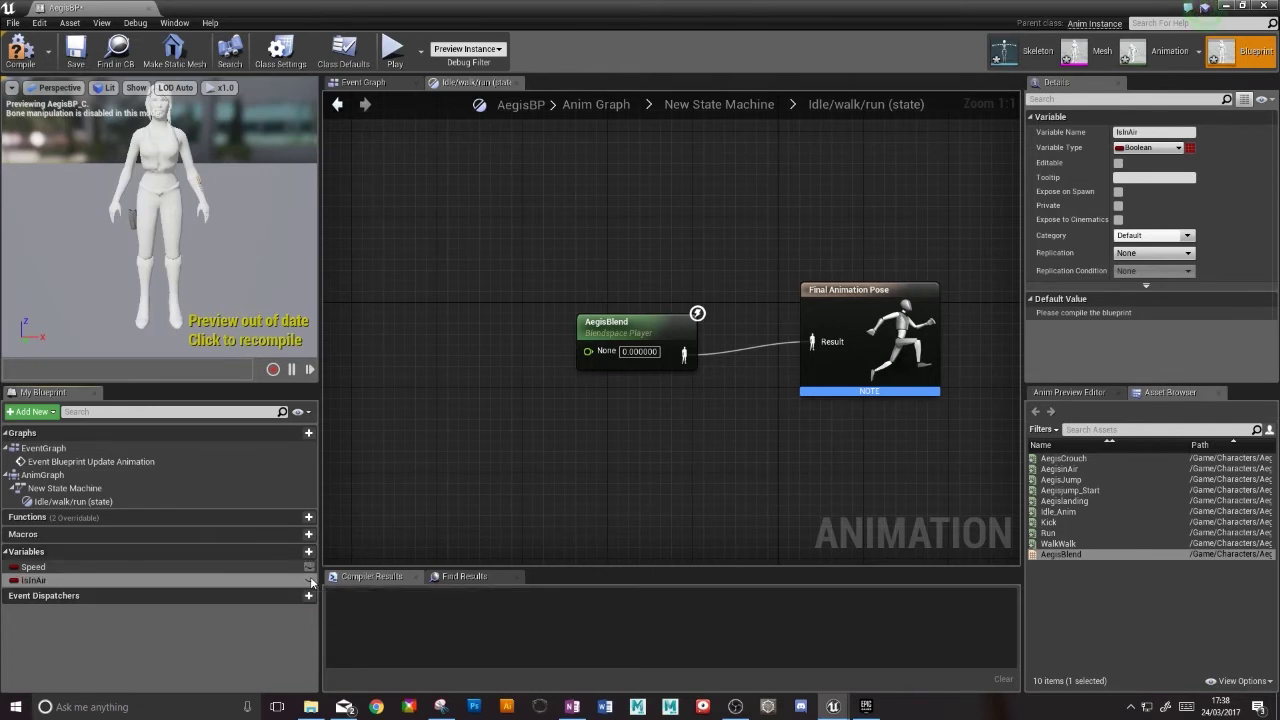
{"action": "left_click", "coordinate": [304, 554]}
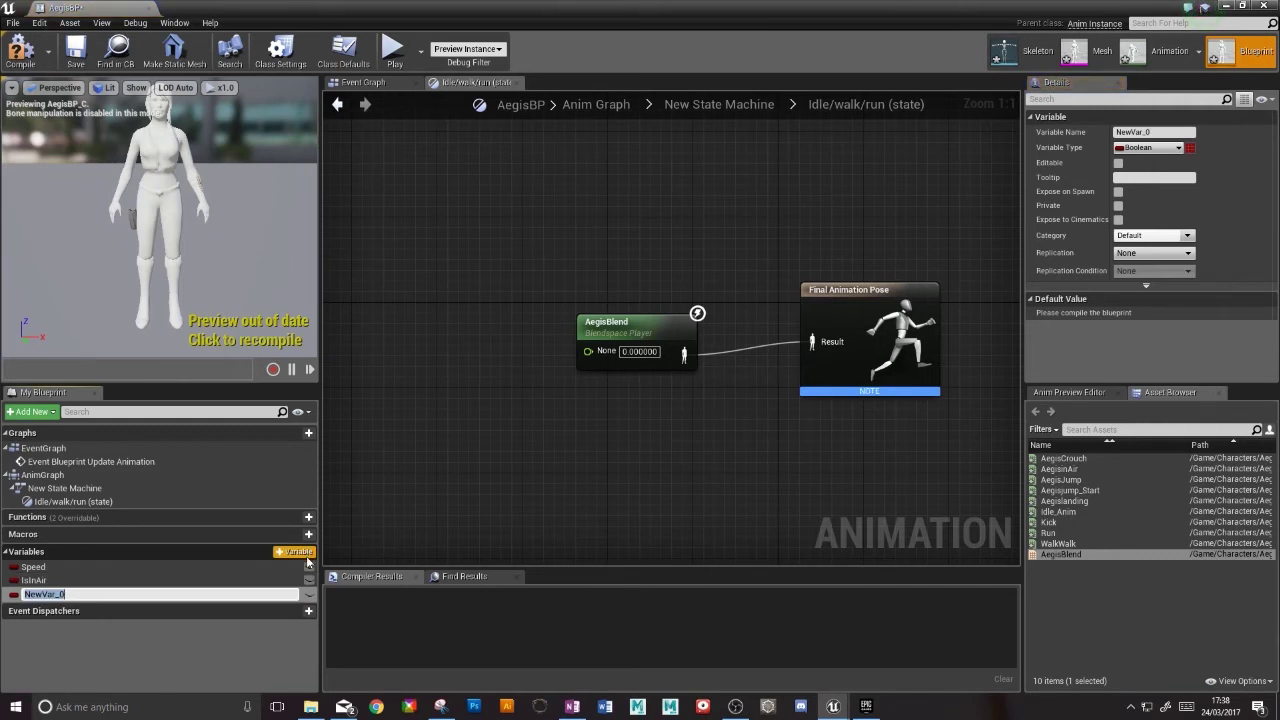
{"action": "type", "text": "IsAttacking"}
{"action": "key", "text": "Return"}
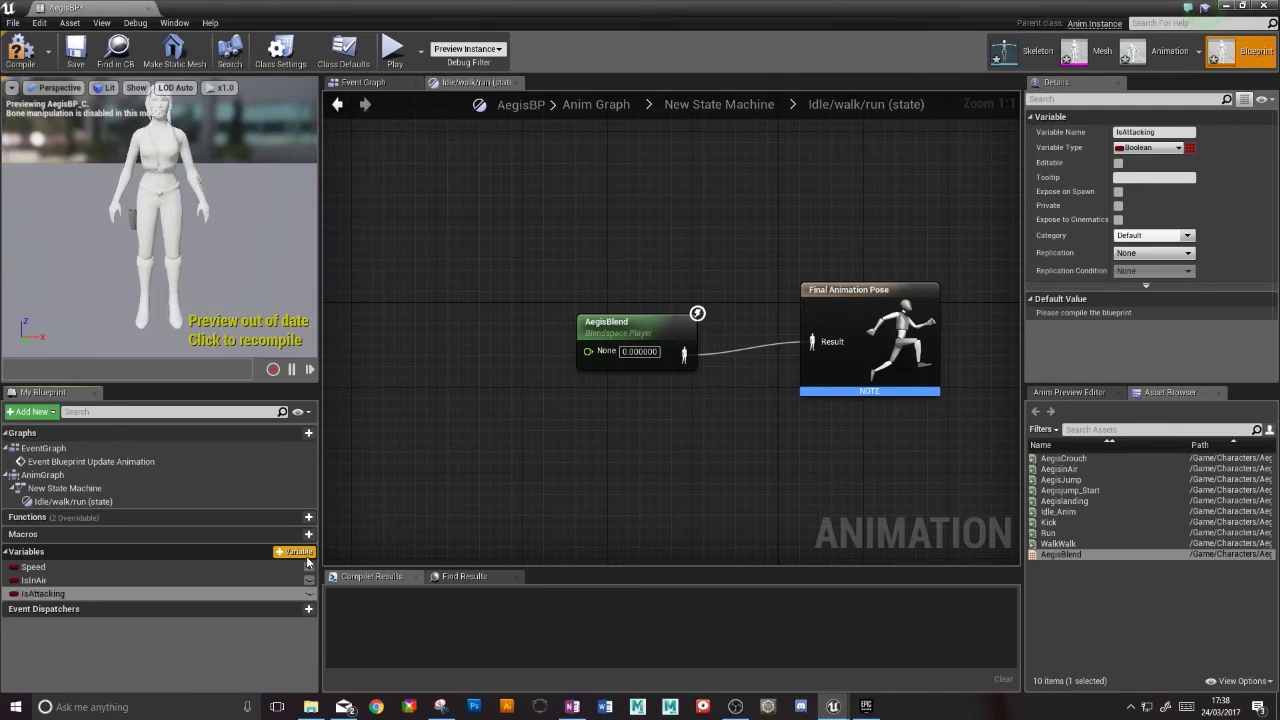
{"action": "left_click", "coordinate": [40, 567]}
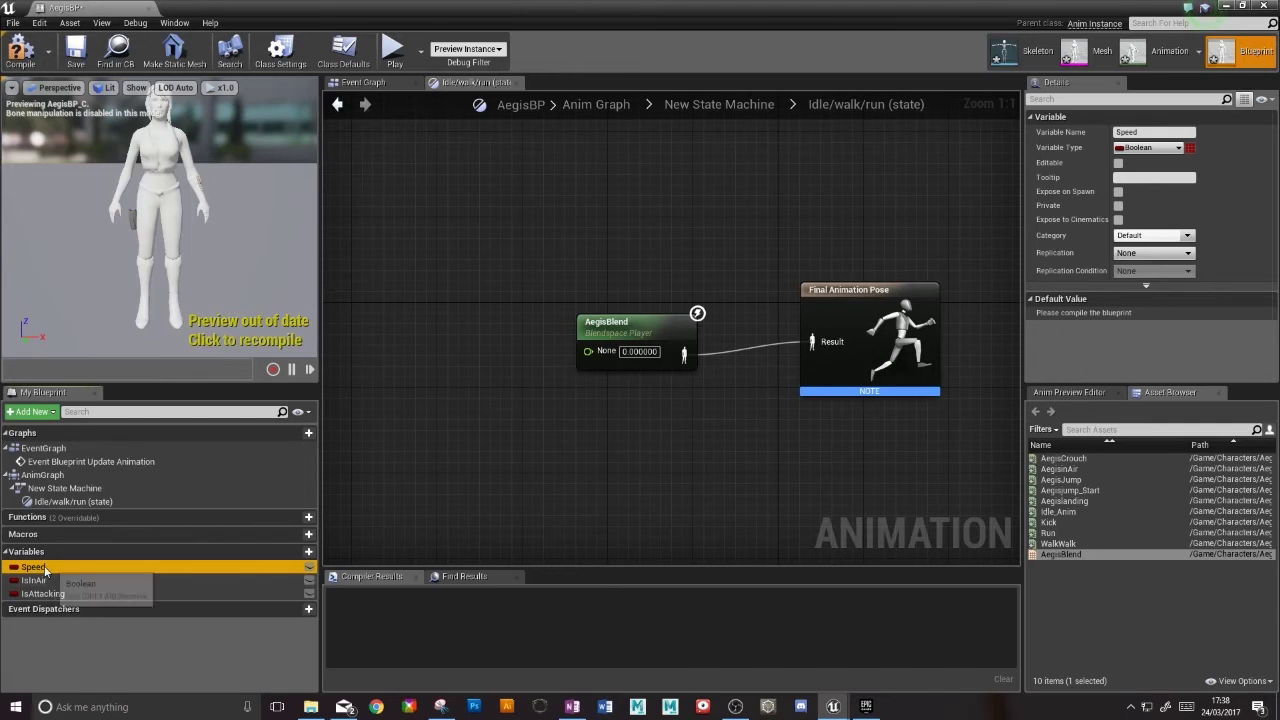
Step: Change the Speed variable's type to Float
{"action": "left_click", "coordinate": [40, 567]}
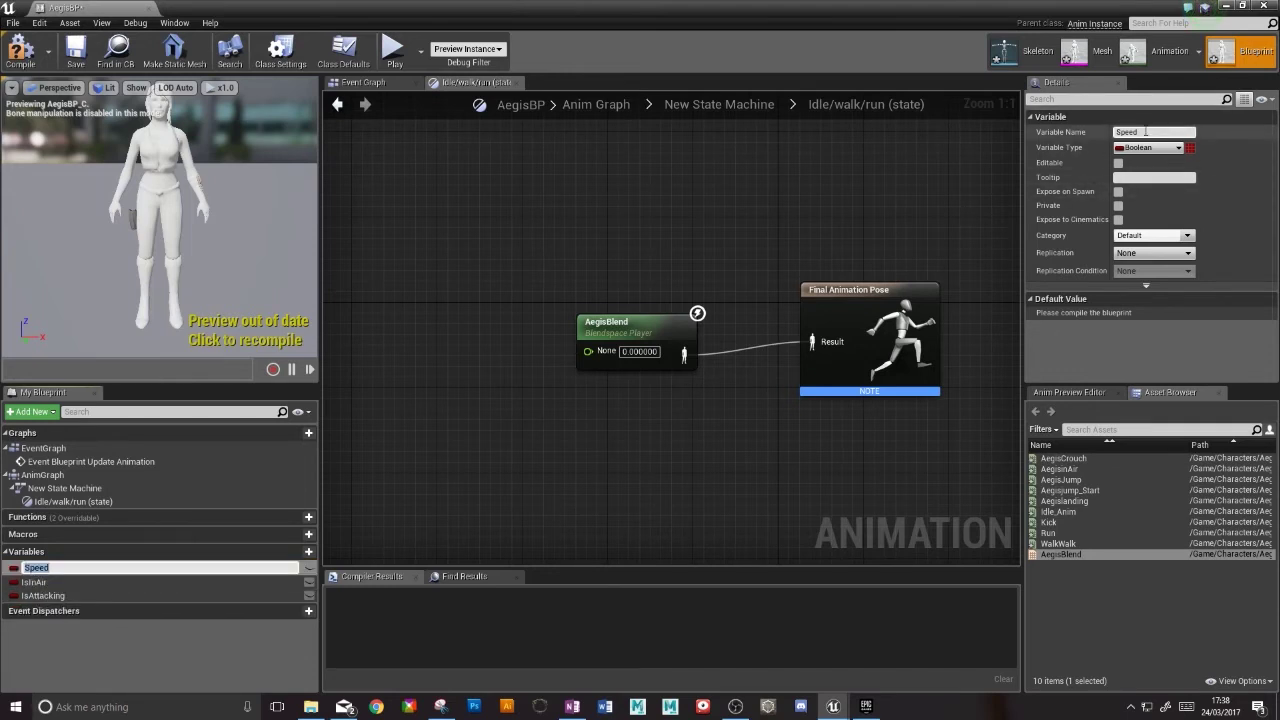
{"action": "left_click", "coordinate": [1180, 148]}
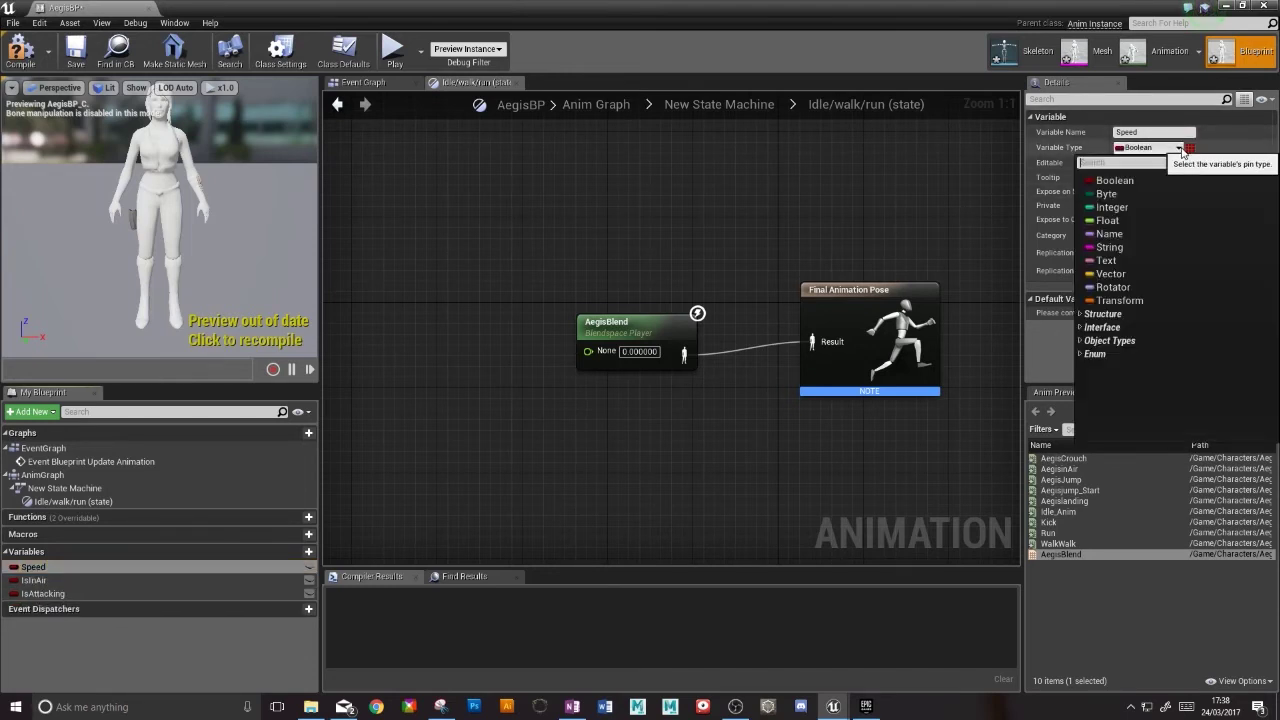
{"action": "left_click", "coordinate": [1110, 220]}
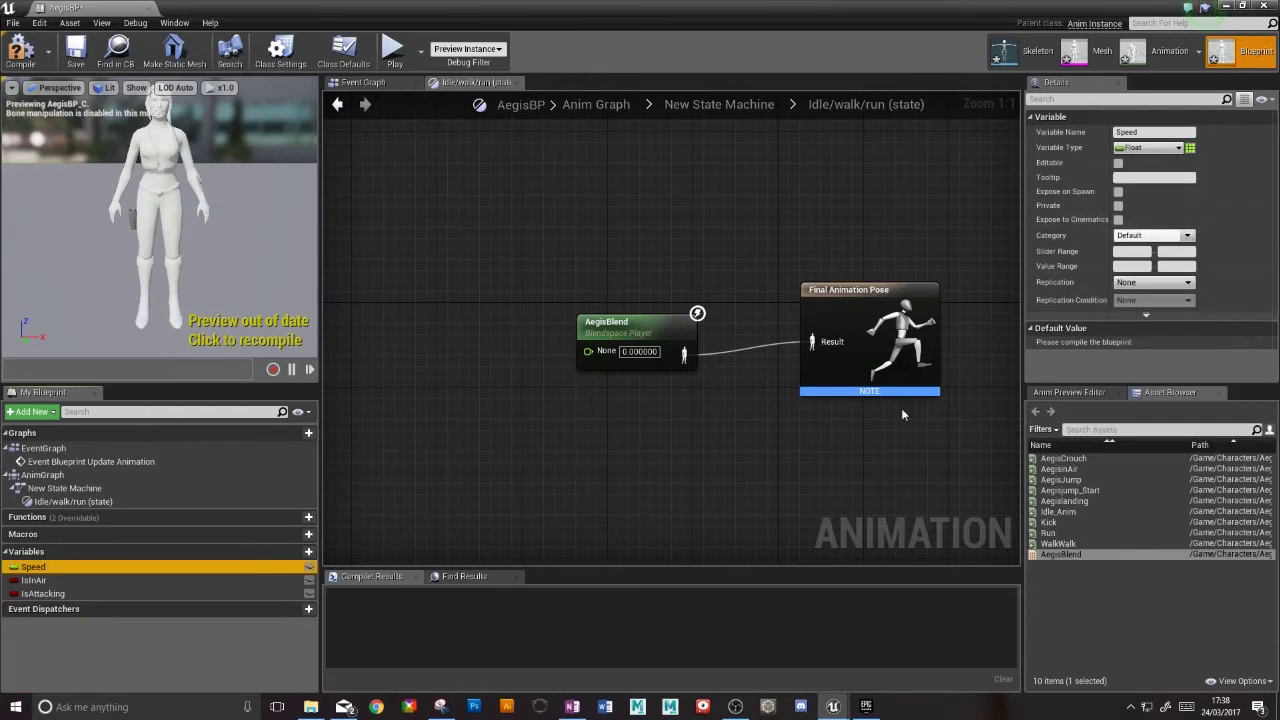
Step: Wire a Speed getter into AegisBlend's input, compile, and return to New State Machine
{"action": "left_click_drag", "start_coordinate": [33, 567], "coordinate": [398, 360]}
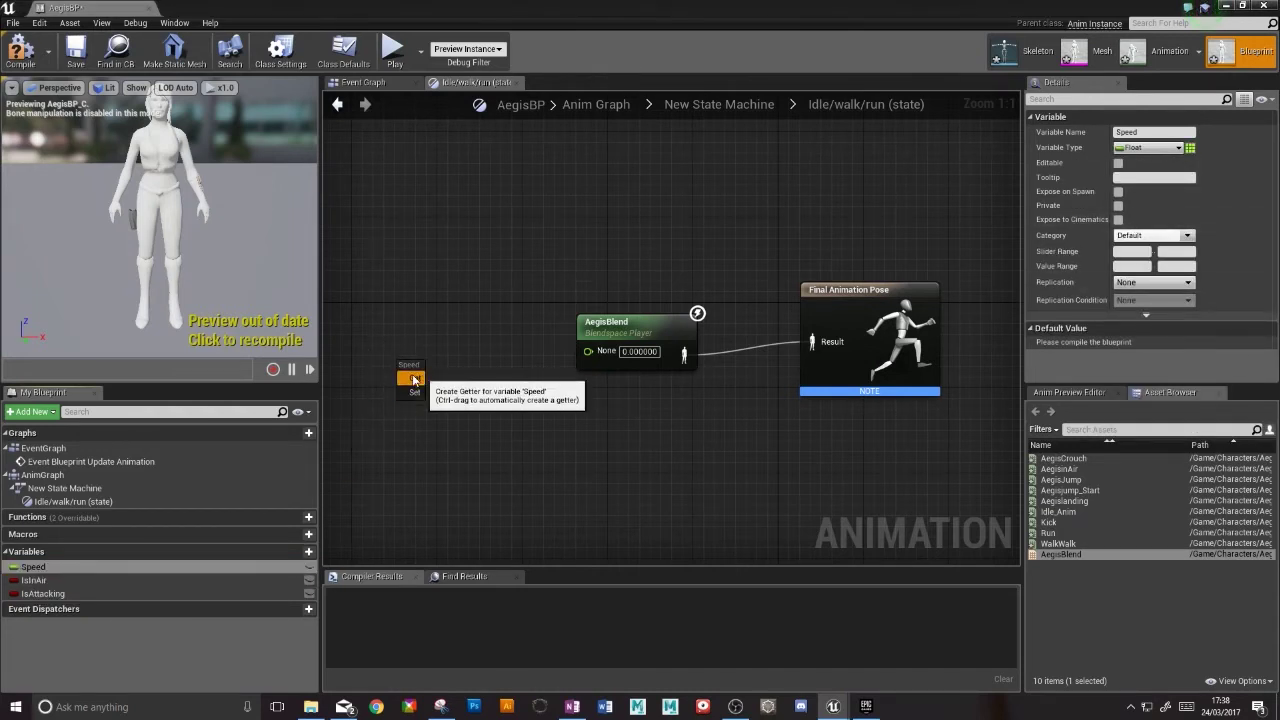
{"action": "left_click", "coordinate": [416, 380]}
{"action": "left_click_drag", "start_coordinate": [467, 367], "coordinate": [588, 352]}
{"action": "left_click", "coordinate": [20, 48]}
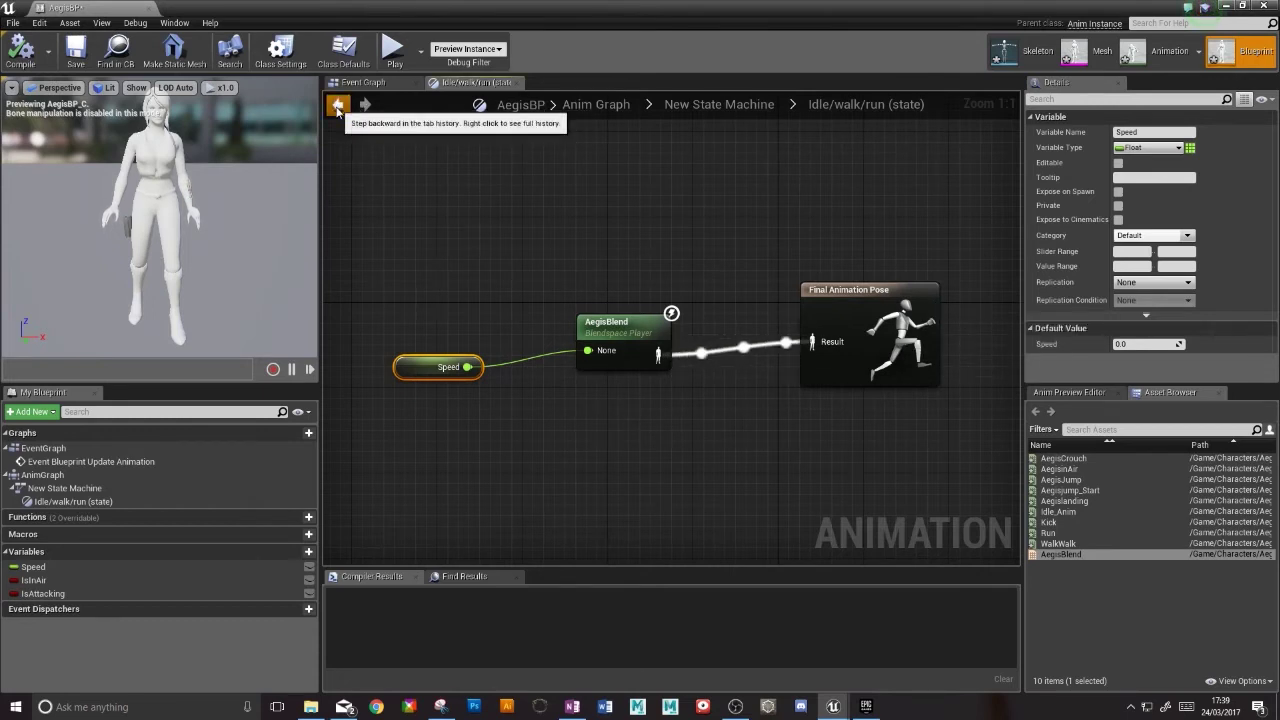
{"action": "left_click", "coordinate": [337, 104]}
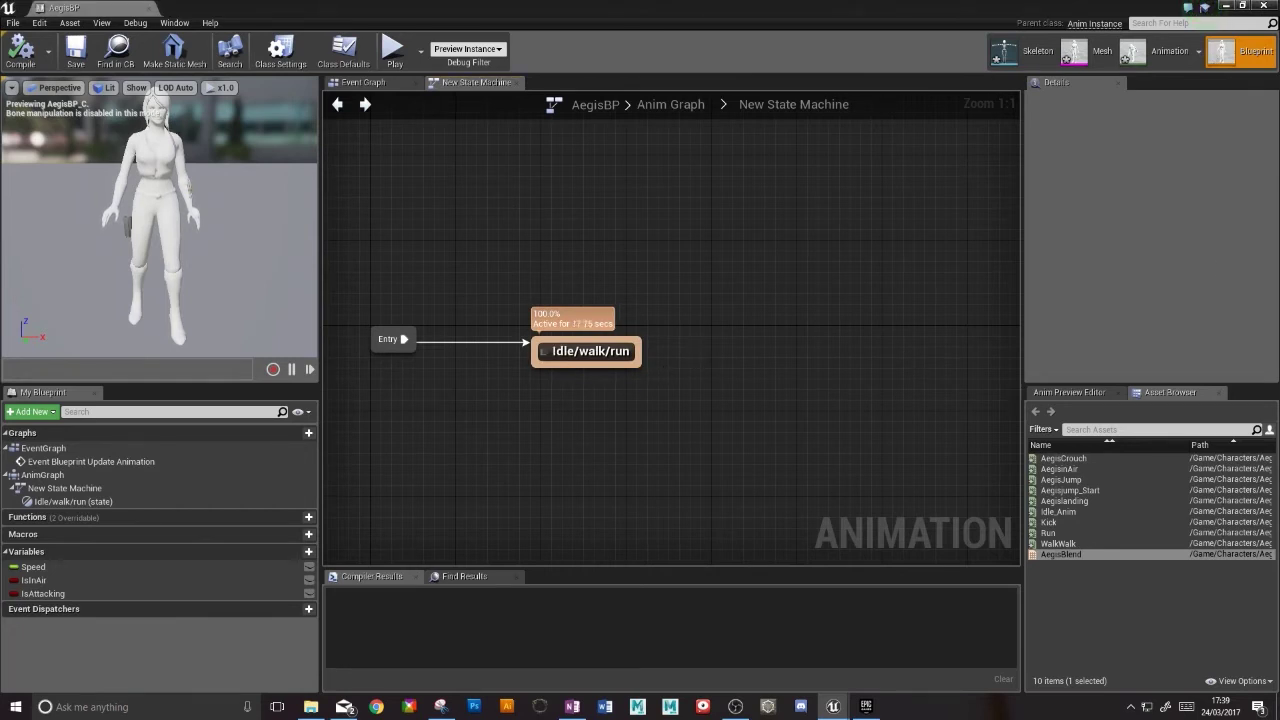
Step: Add a JumpStart state via a transition from Idle/walk/run and open that transition rule
{"action": "left_click_drag", "start_coordinate": [641, 351], "coordinate": [734, 272]}
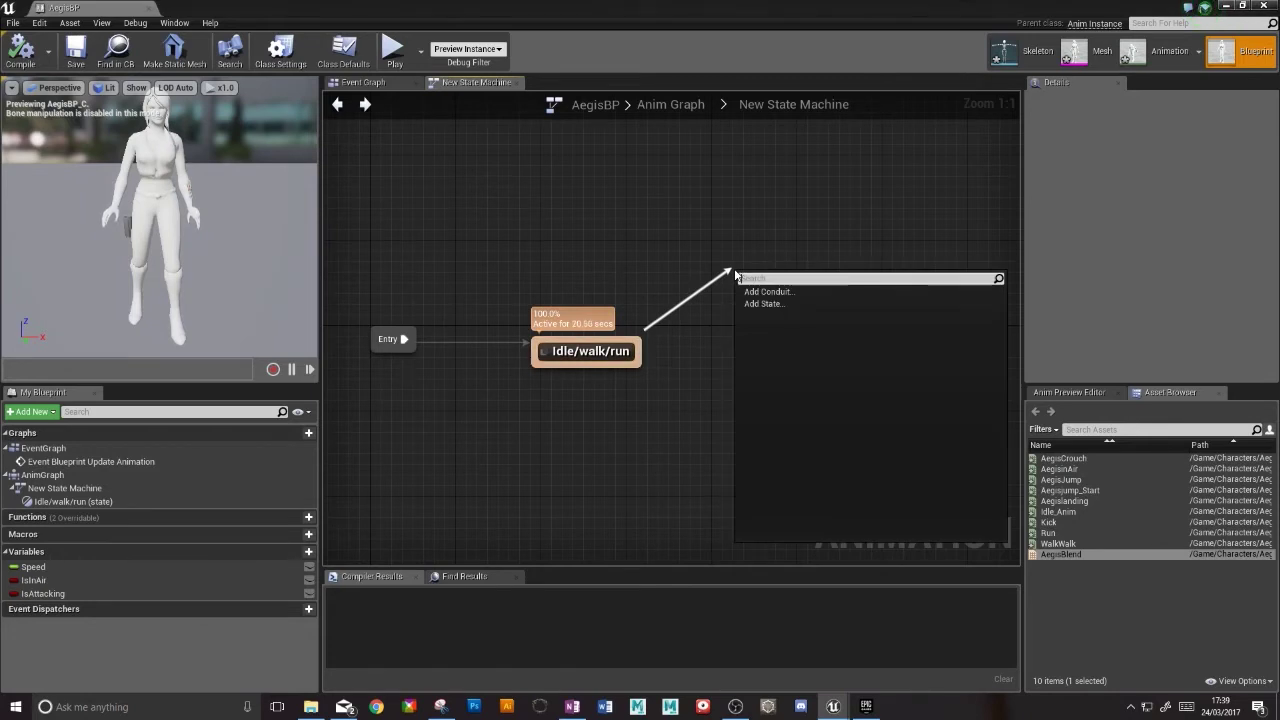
{"action": "left_click", "coordinate": [770, 304]}
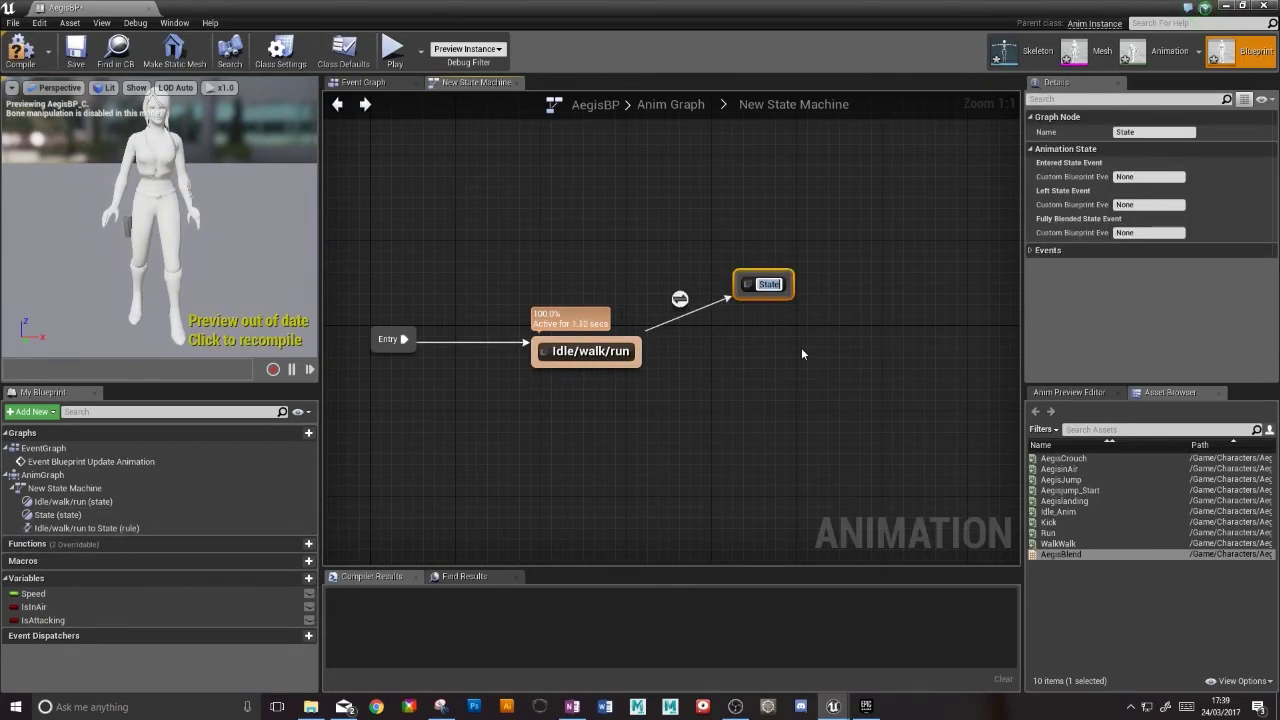
{"action": "type", "text": "JumpSta"}
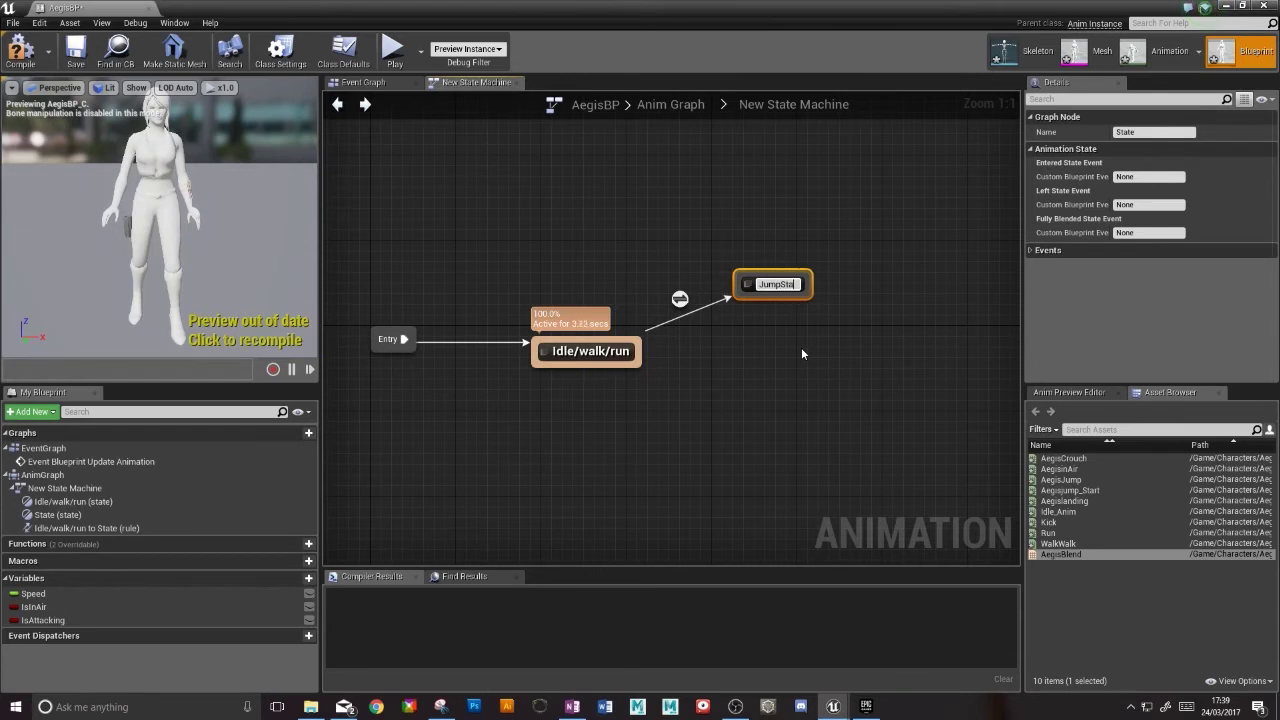
{"action": "type", "text": "rt"}
{"action": "key", "text": "Return"}
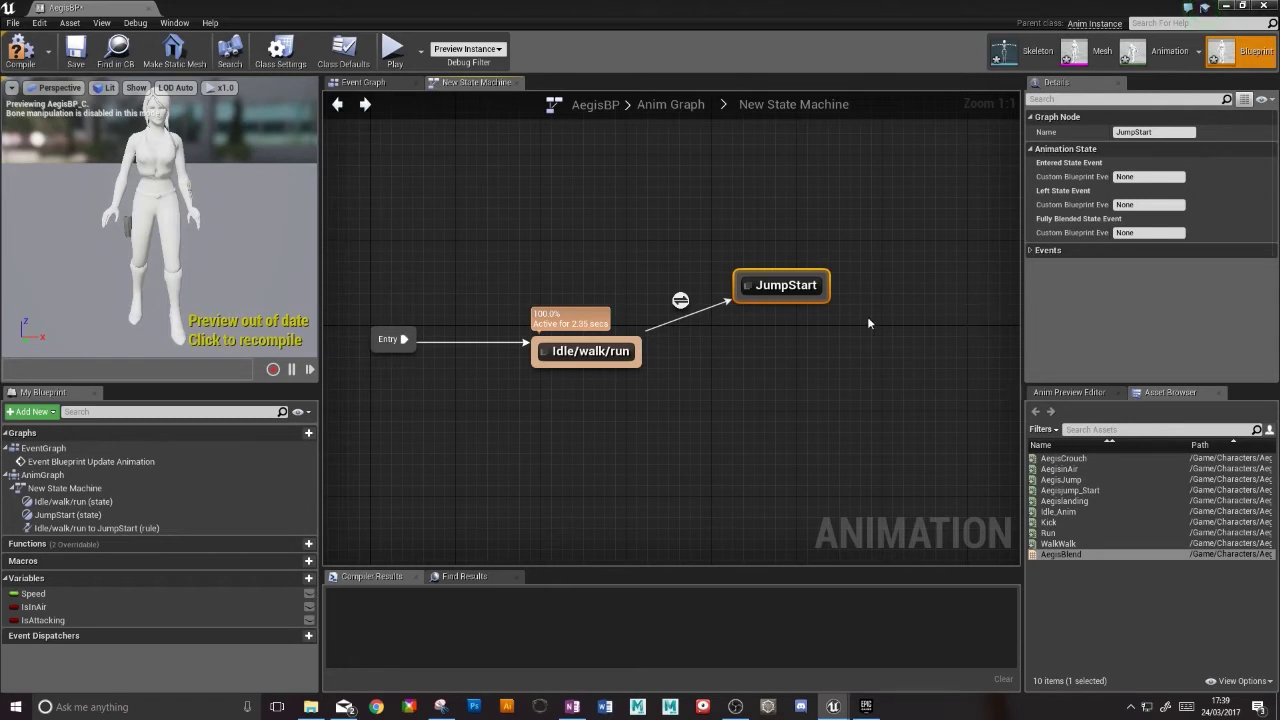
{"action": "double_click", "coordinate": [680, 300]}
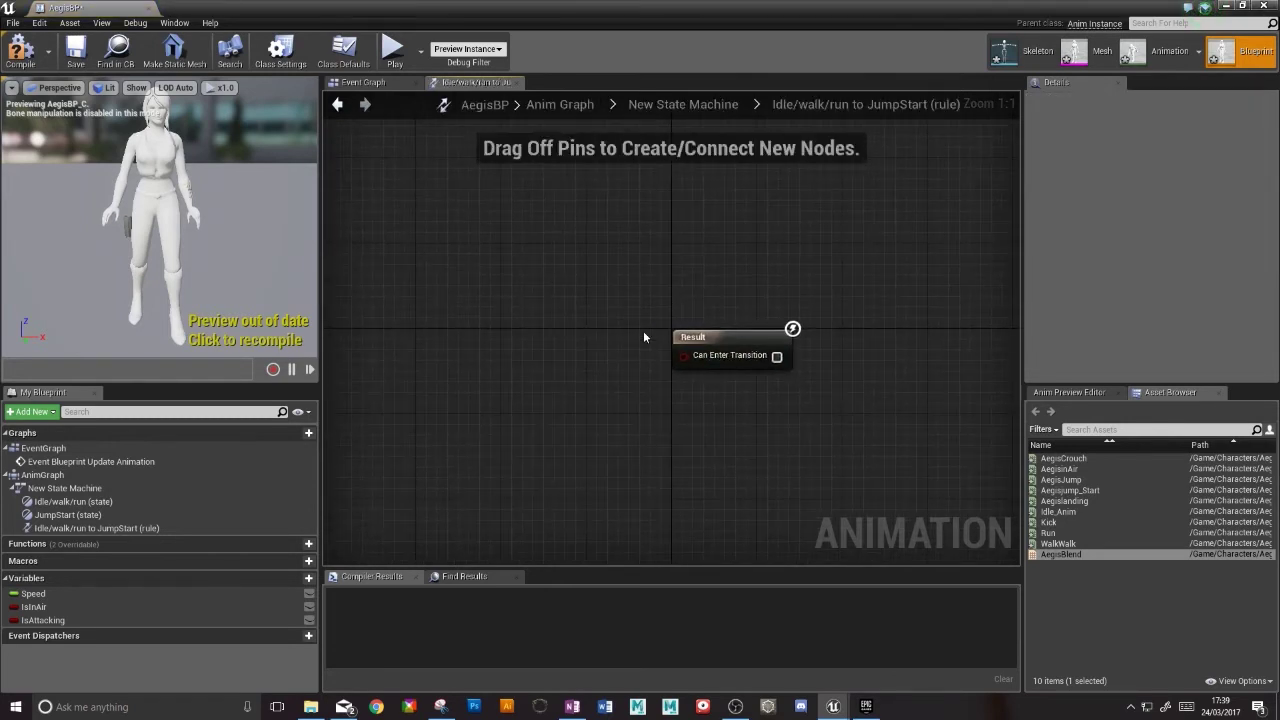
Step: Feed an IsInAir getter into the rule's Can Enter Transition and return to the state machine
{"action": "right_click_drag", "start_coordinate": [607, 361], "coordinate": [645, 341]}
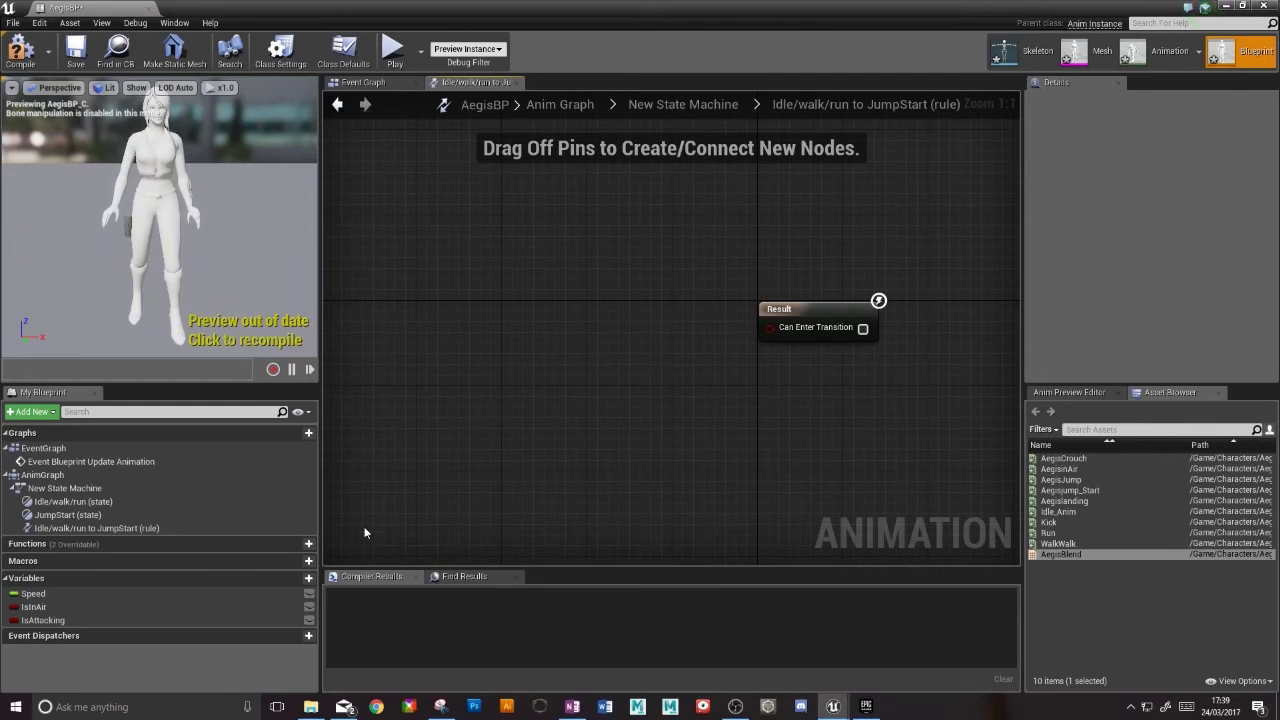
{"action": "left_click_drag", "start_coordinate": [90, 606], "coordinate": [767, 327], "text": "ctrl"}
{"action": "left_click", "coordinate": [338, 104]}
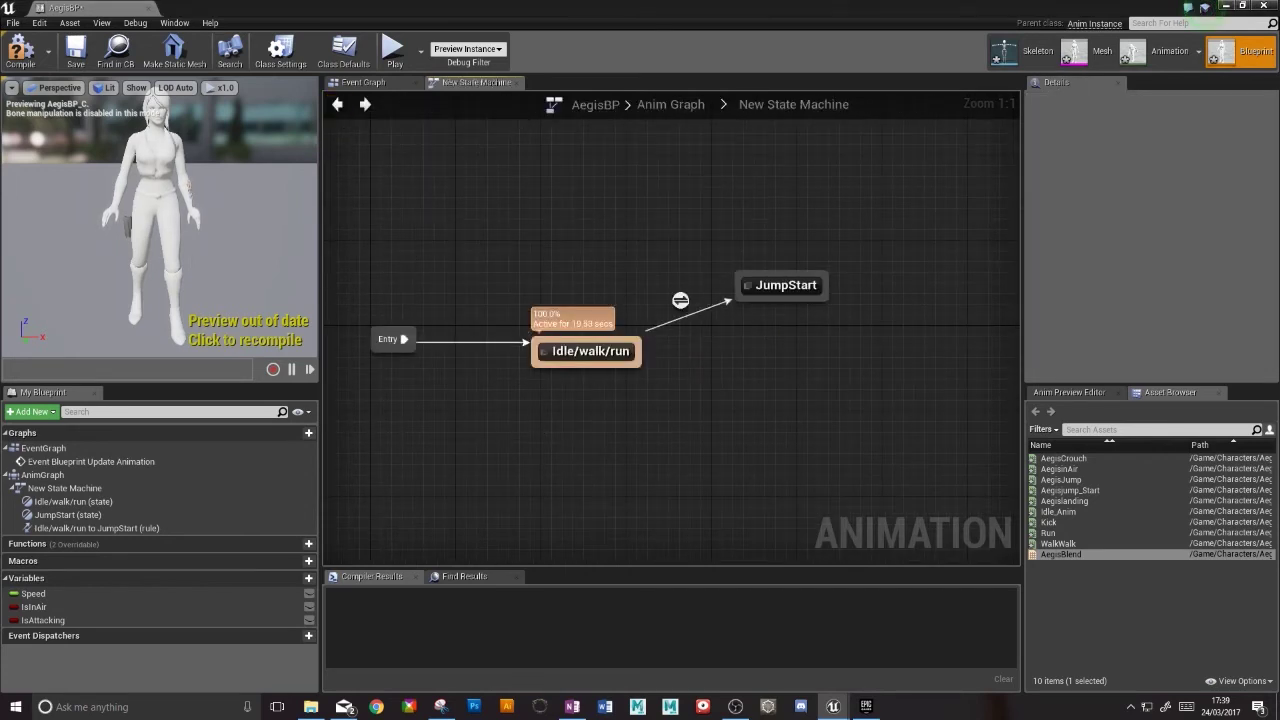
Step: Add an InAir state reached by a transition from JumpStart
{"action": "right_click_drag", "start_coordinate": [846, 362], "coordinate": [770, 281]}
{"action": "left_click", "coordinate": [747, 218]}
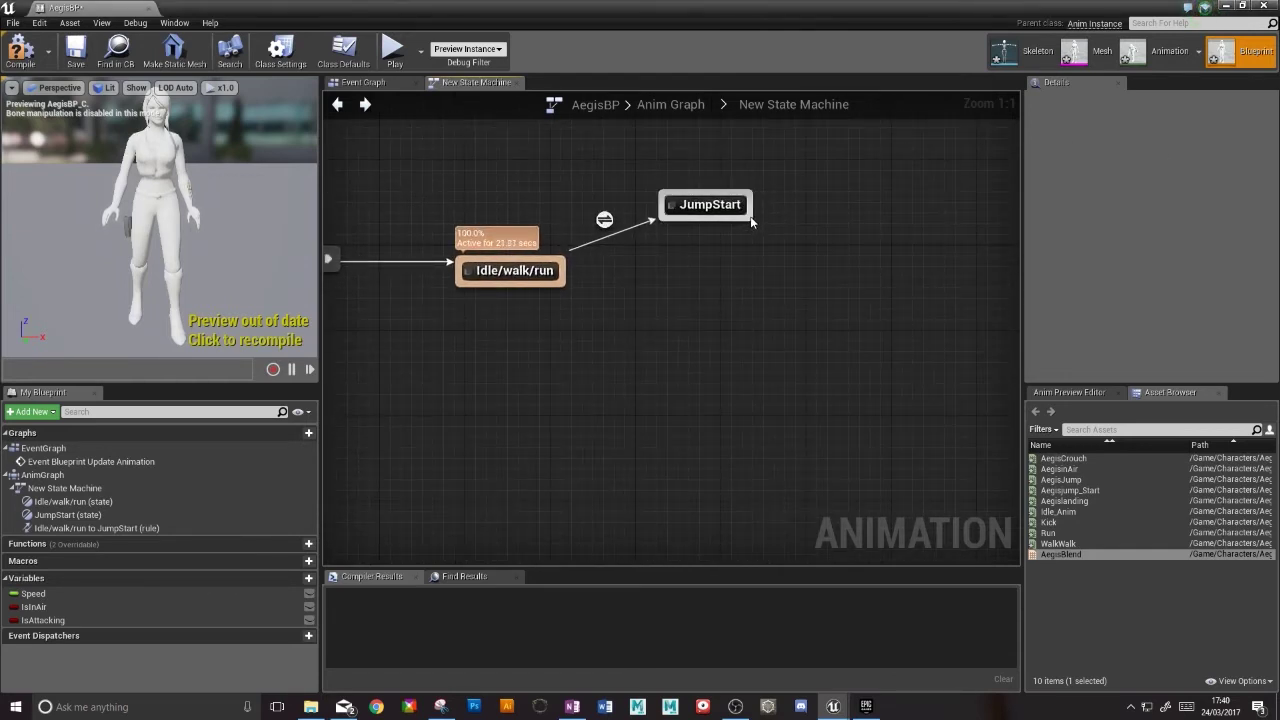
{"action": "left_click_drag", "start_coordinate": [751, 221], "coordinate": [808, 259]}
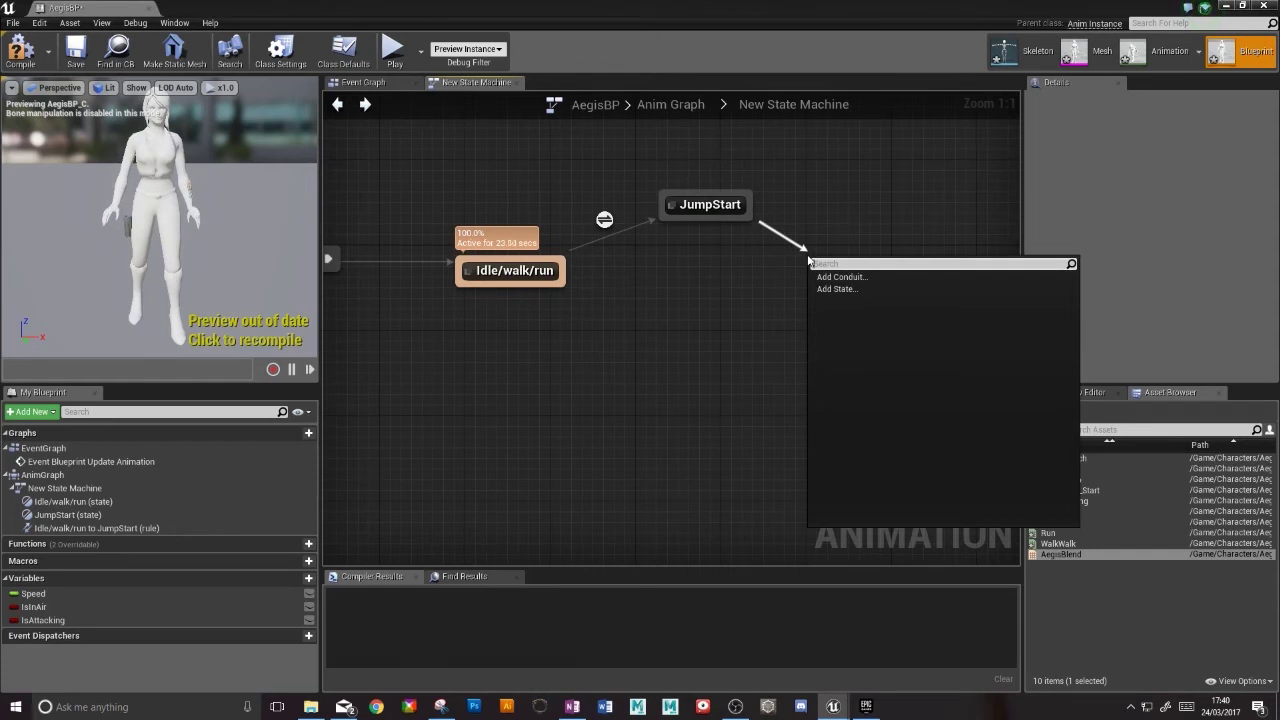
{"action": "type", "text": "in"}
{"action": "left_click", "coordinate": [755, 246]}
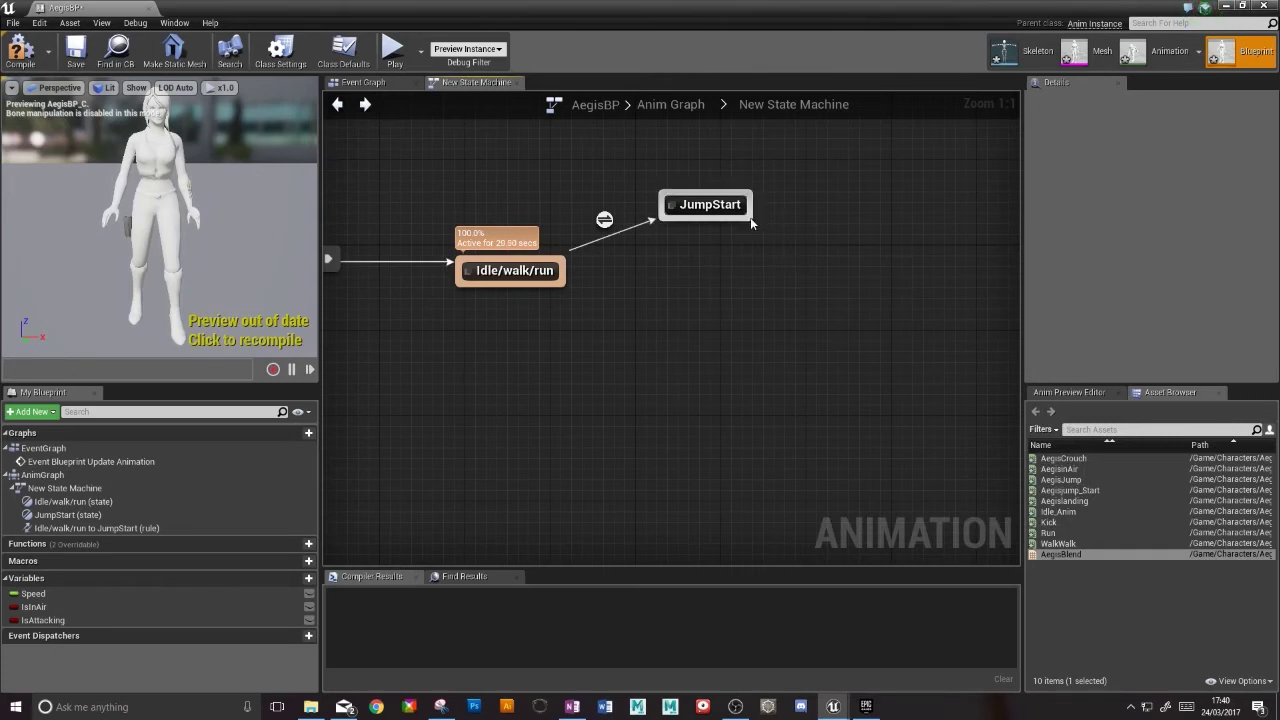
{"action": "left_click_drag", "start_coordinate": [753, 222], "coordinate": [805, 250]}
{"action": "left_click", "coordinate": [840, 279]}
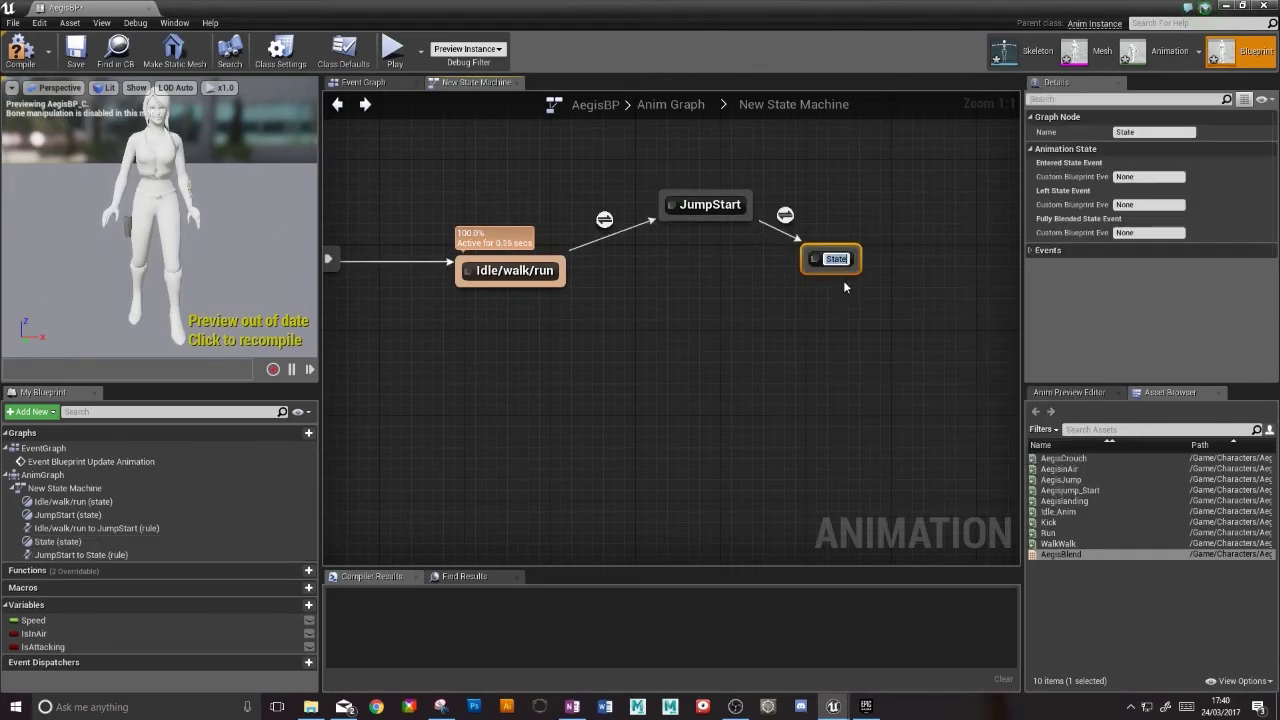
{"action": "type", "text": "InAir"}
{"action": "key", "text": "Return"}
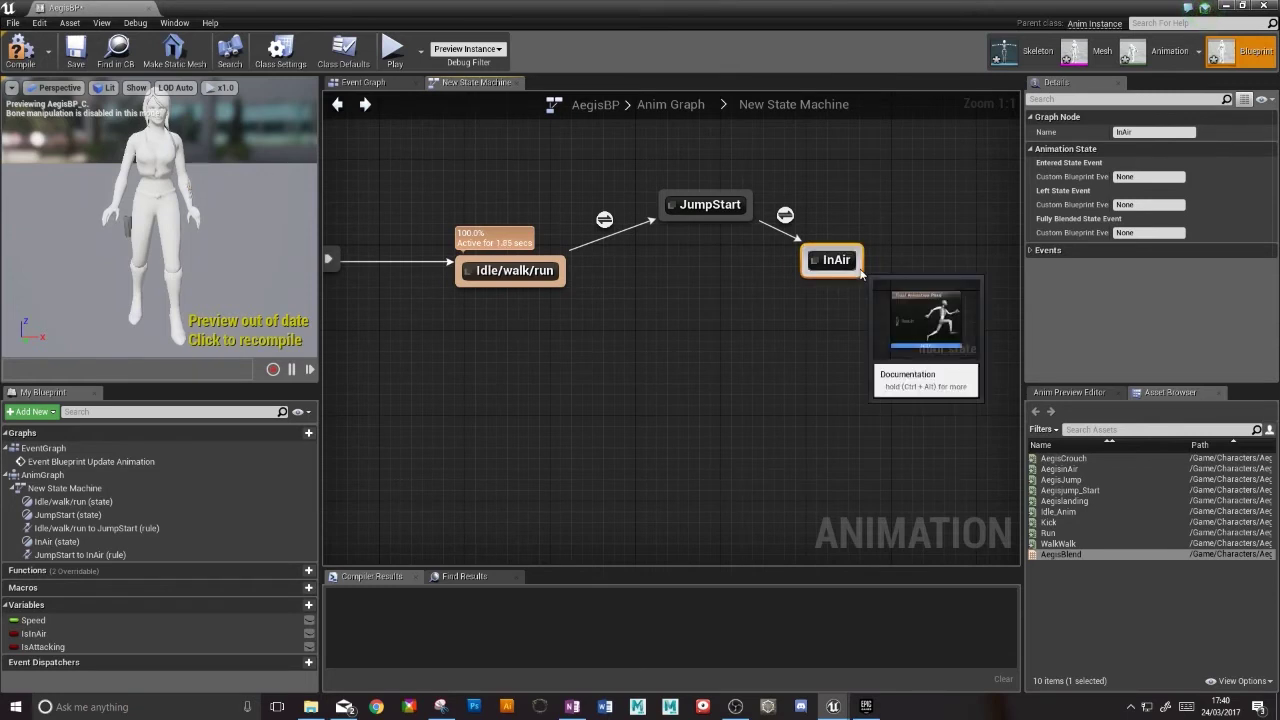
Step: Add a Land state off InAir and move it into position
{"action": "left_click_drag", "start_coordinate": [806, 276], "coordinate": [740, 328]}
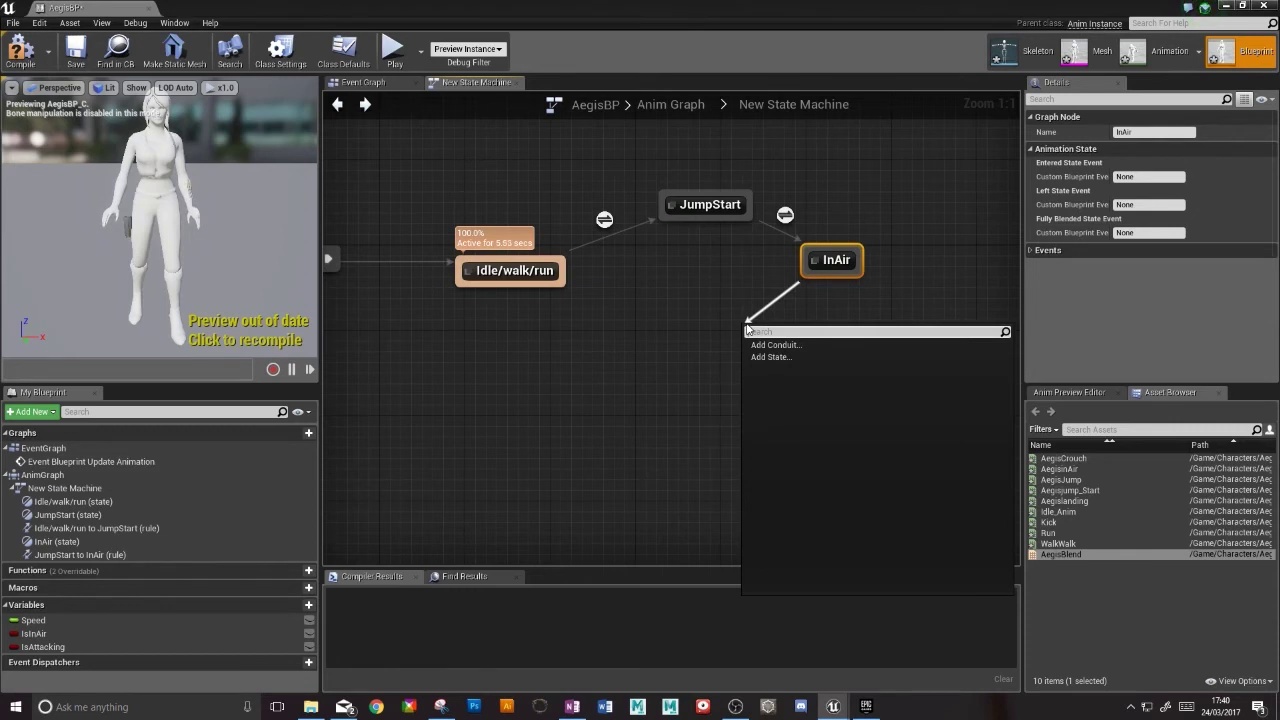
{"action": "left_click", "coordinate": [770, 357]}
{"action": "type", "text": "Land"}
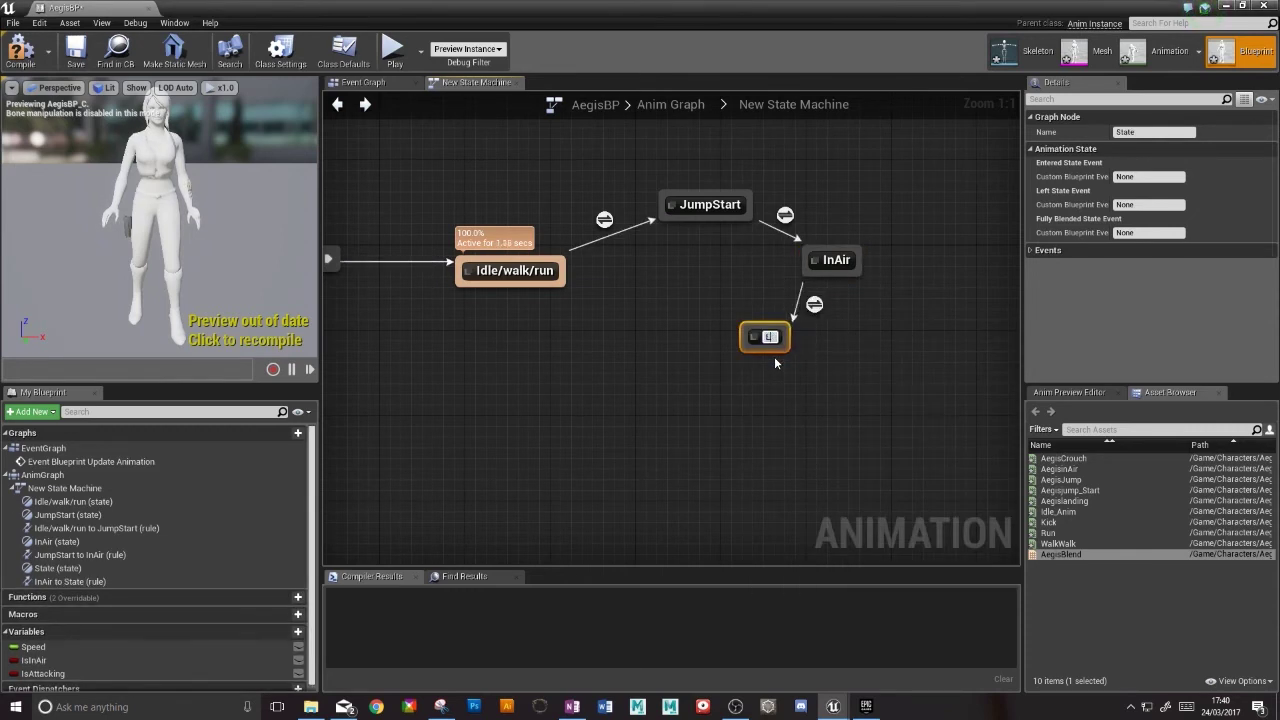
{"action": "key", "text": "Return"}
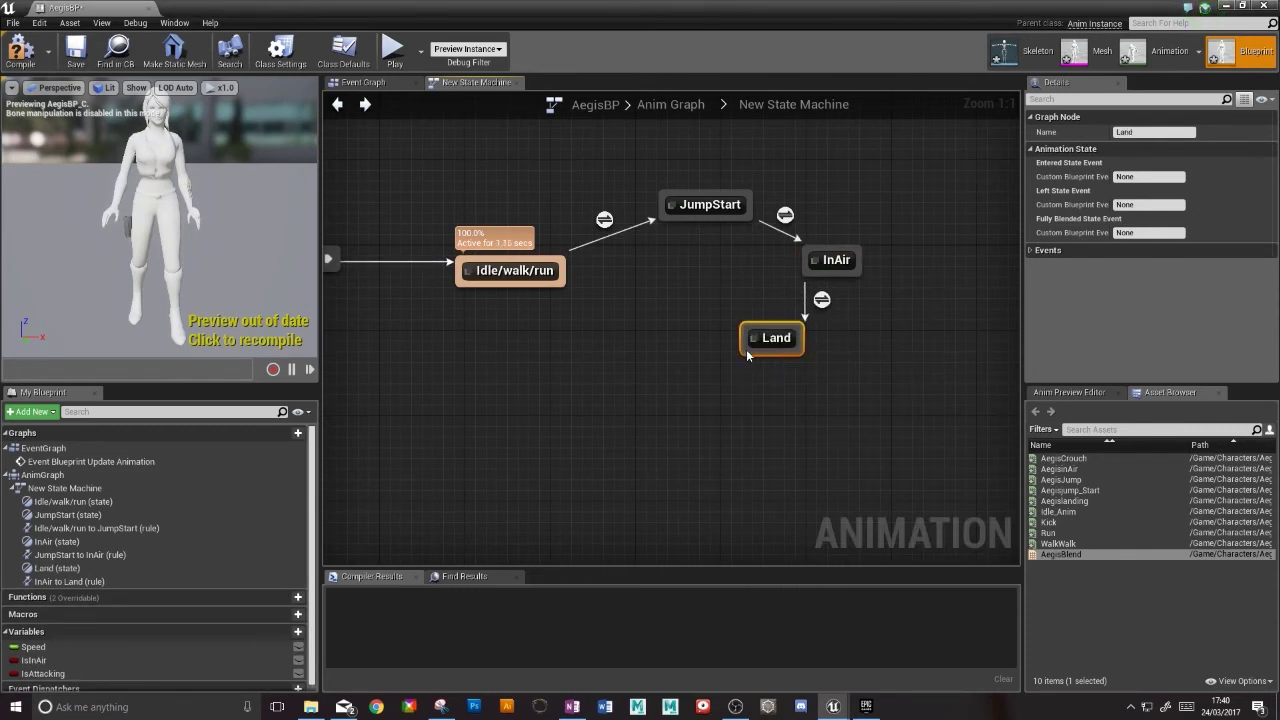
{"action": "left_click_drag", "start_coordinate": [765, 346], "coordinate": [567, 289]}
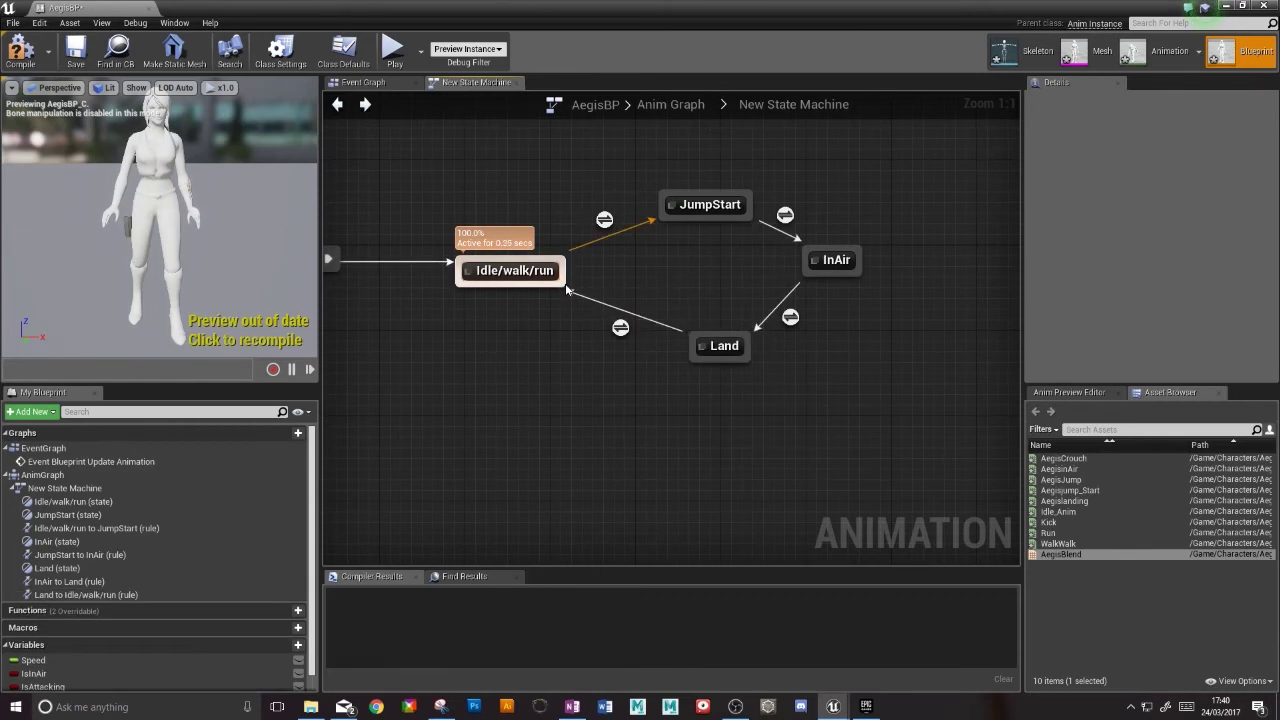
Step: Look over the JumpStart→InAir rule graph, tidy its Result node, and inspect the JumpStart state
{"action": "double_click", "coordinate": [785, 216]}
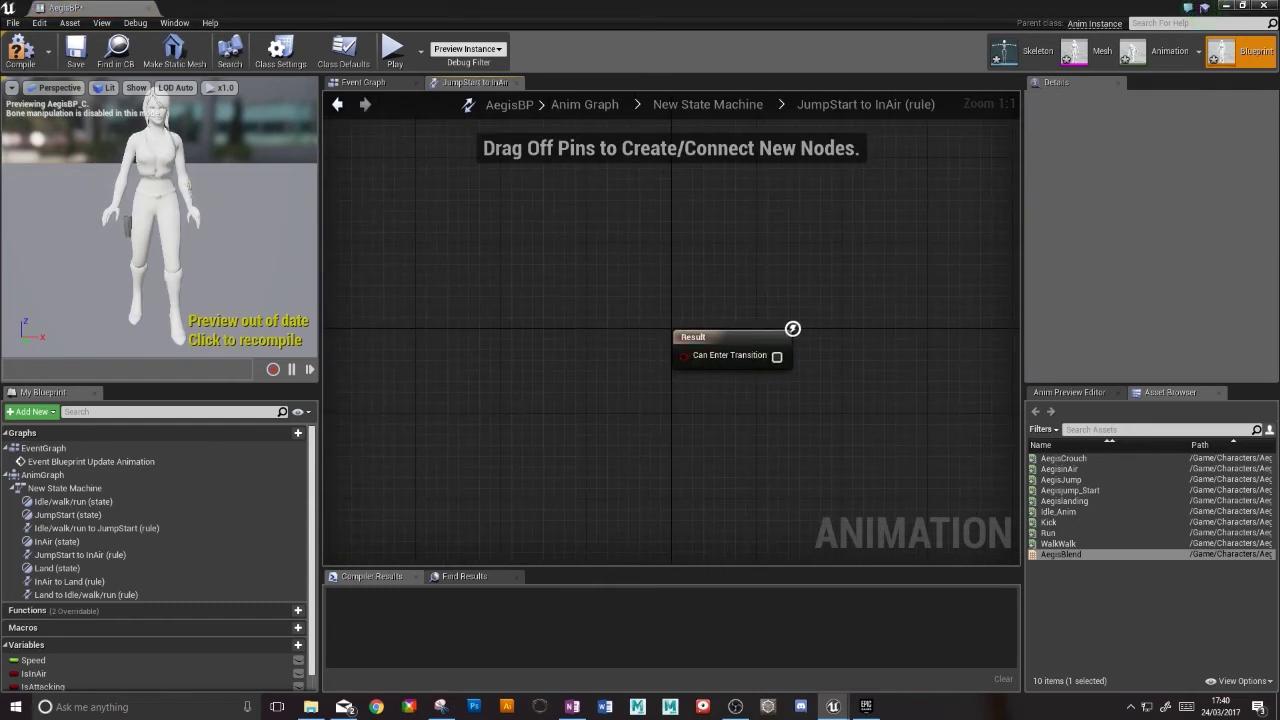
{"action": "left_click_drag", "start_coordinate": [785, 352], "coordinate": [805, 307]}
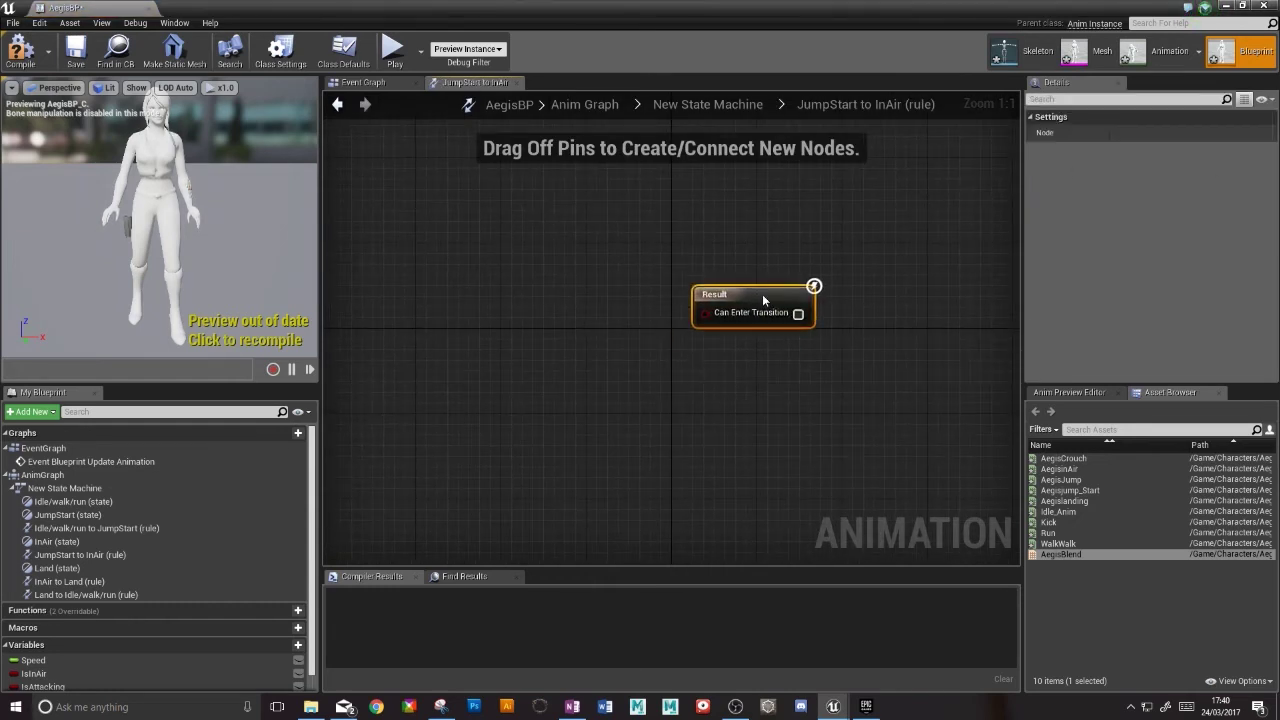
{"action": "left_click", "coordinate": [337, 104]}
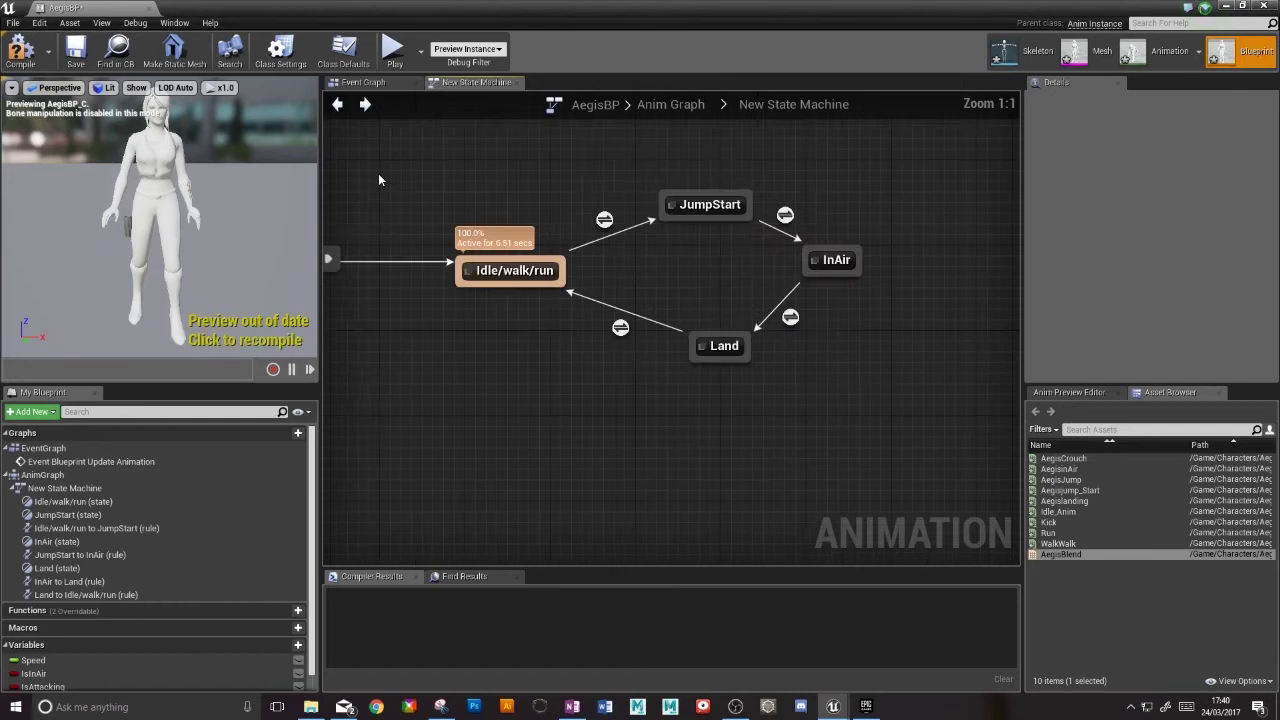
{"action": "left_click", "coordinate": [694, 204]}
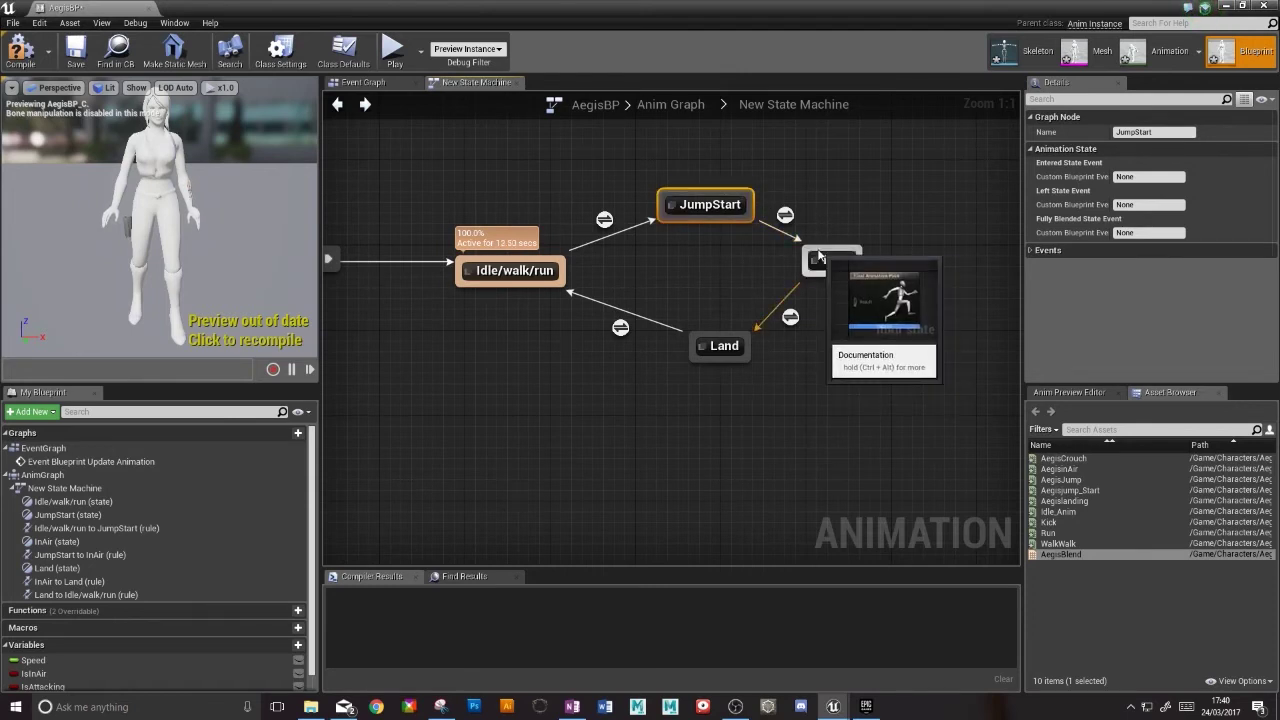
Step: Wire an IsInAir getter into Can Enter Transition of the JumpStart→InAir rule
{"action": "double_click", "coordinate": [785, 216]}
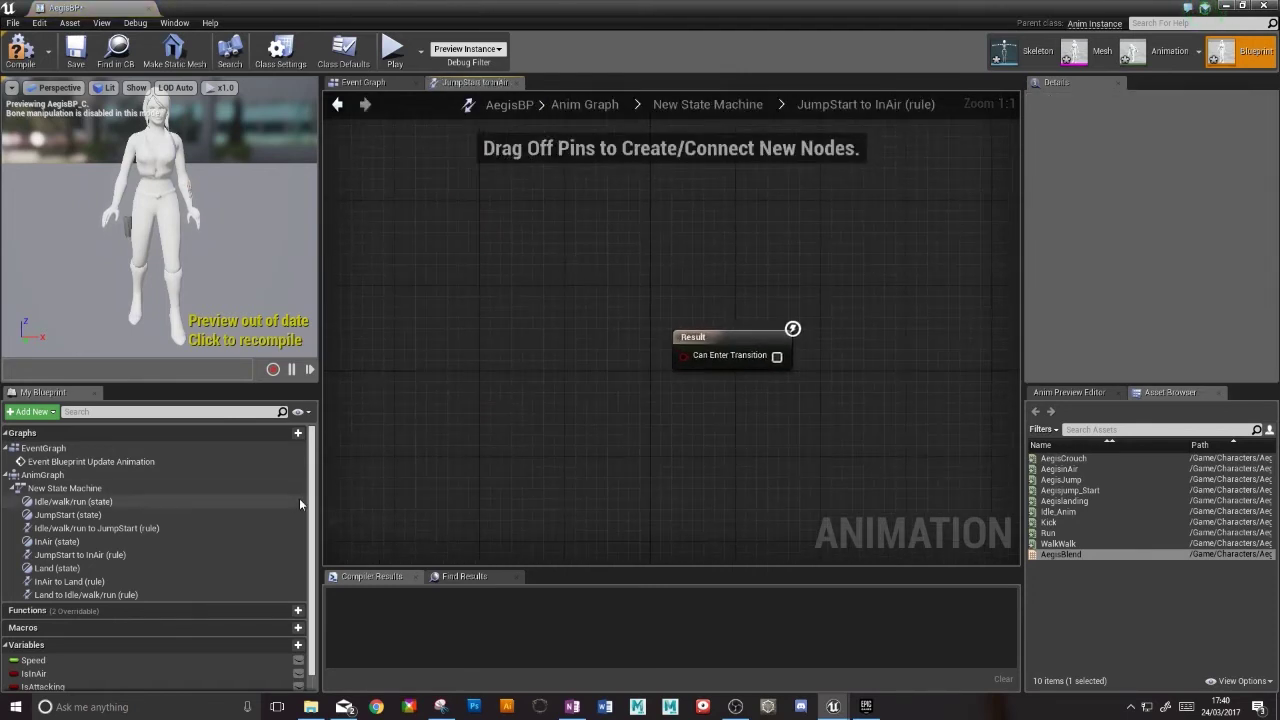
{"action": "left_click", "coordinate": [80, 677]}
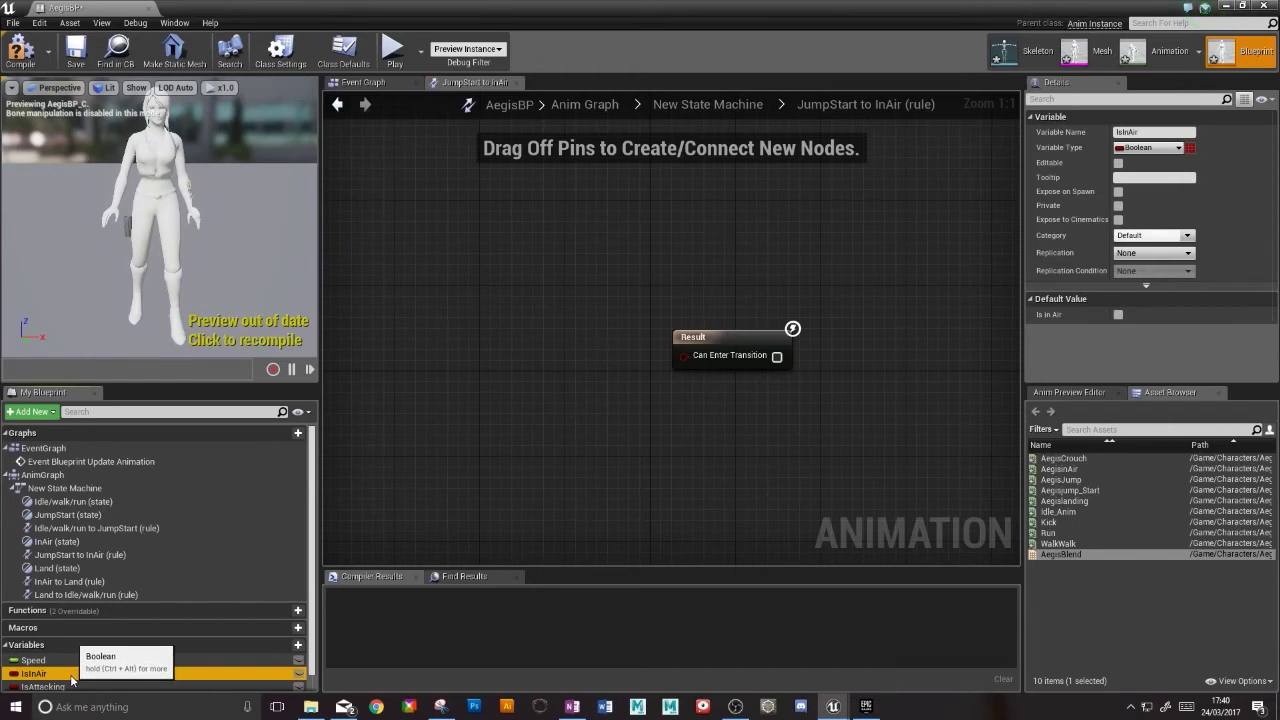
{"action": "left_click_drag", "start_coordinate": [80, 677], "coordinate": [492, 372]}
{"action": "left_click", "coordinate": [479, 367]}
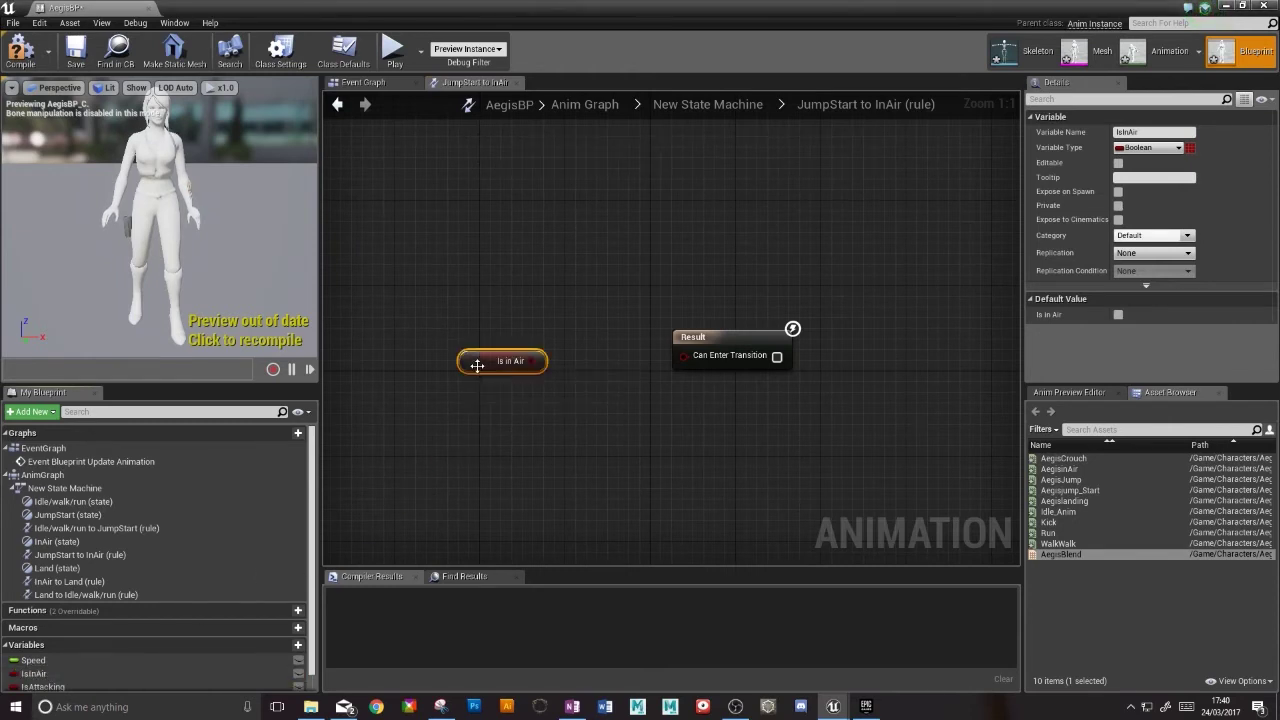
{"action": "left_click_drag", "start_coordinate": [545, 361], "coordinate": [683, 356]}
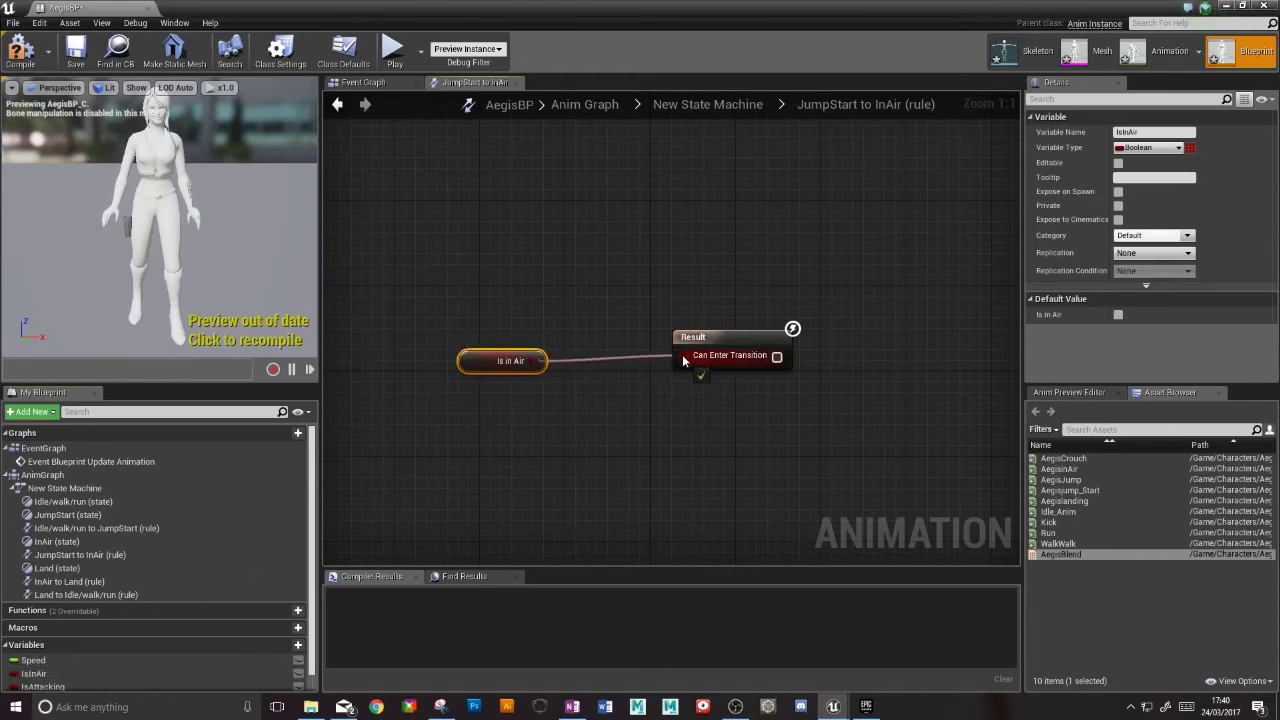
{"action": "left_click", "coordinate": [337, 104]}
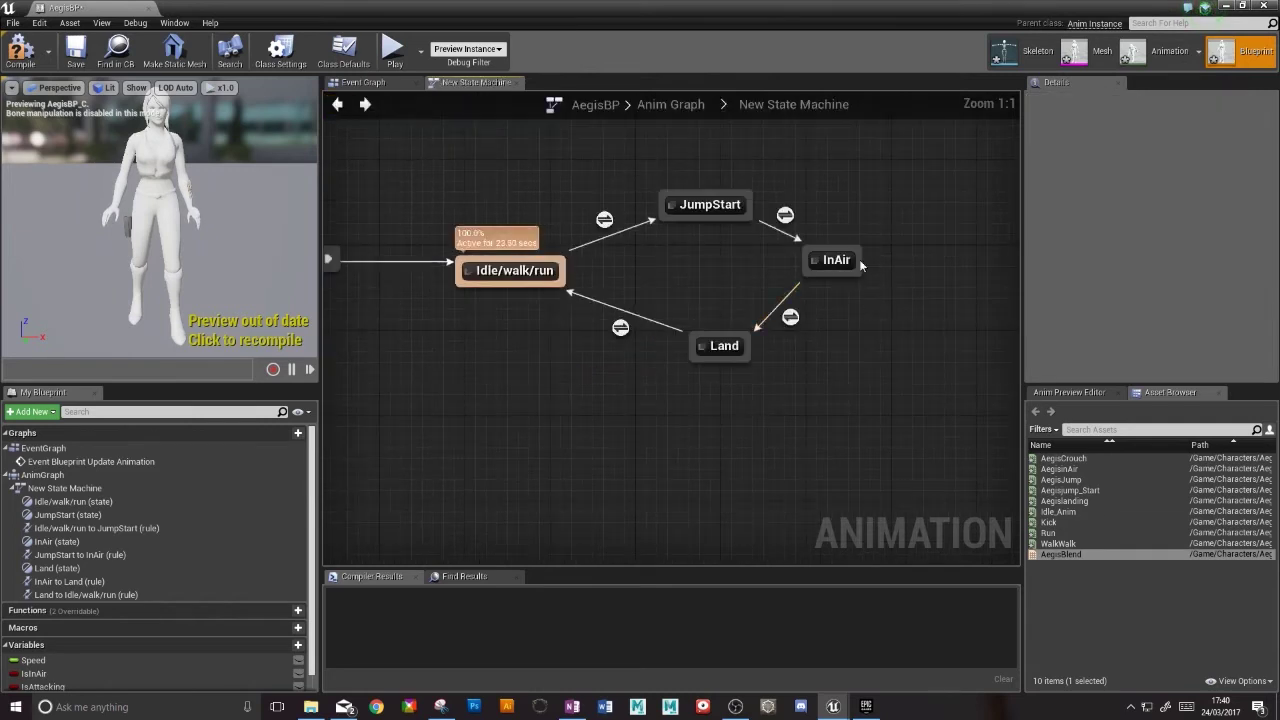
Step: Select the InAir state and open its animation graph
{"action": "left_click", "coordinate": [829, 260]}
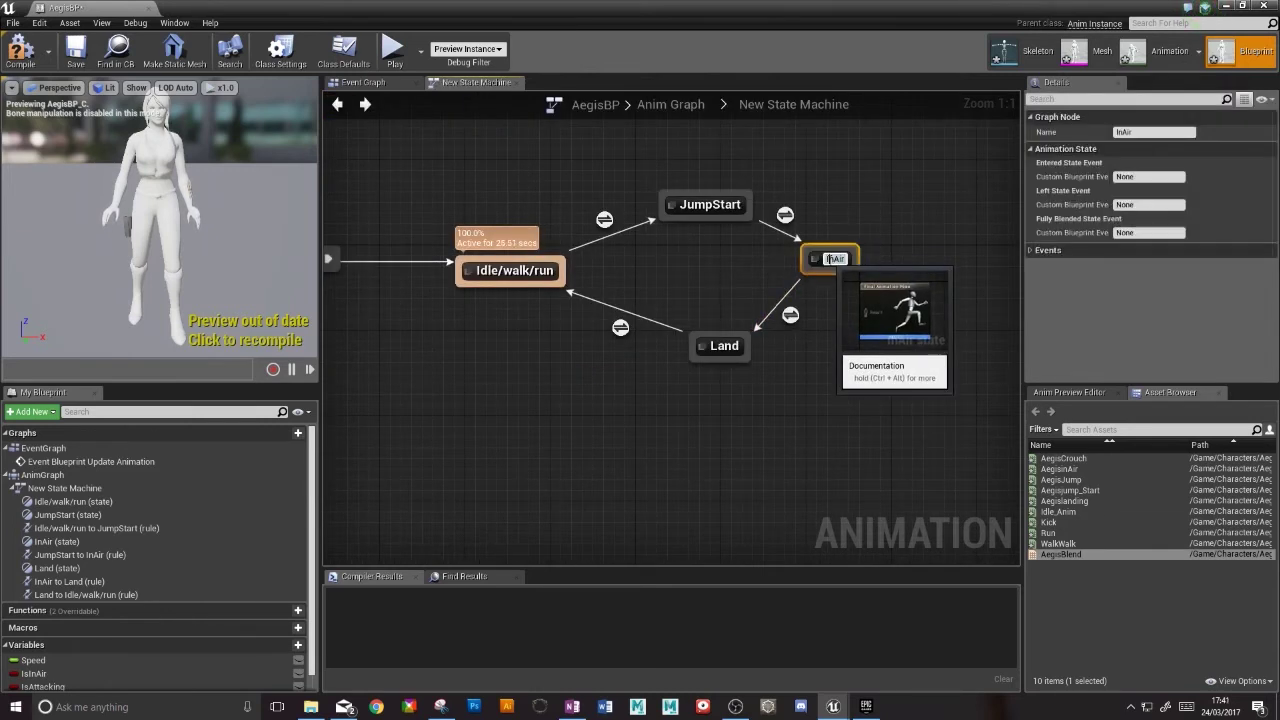
{"action": "left_click_drag", "start_coordinate": [829, 260], "coordinate": [828, 270]}
{"action": "left_click", "coordinate": [829, 256]}
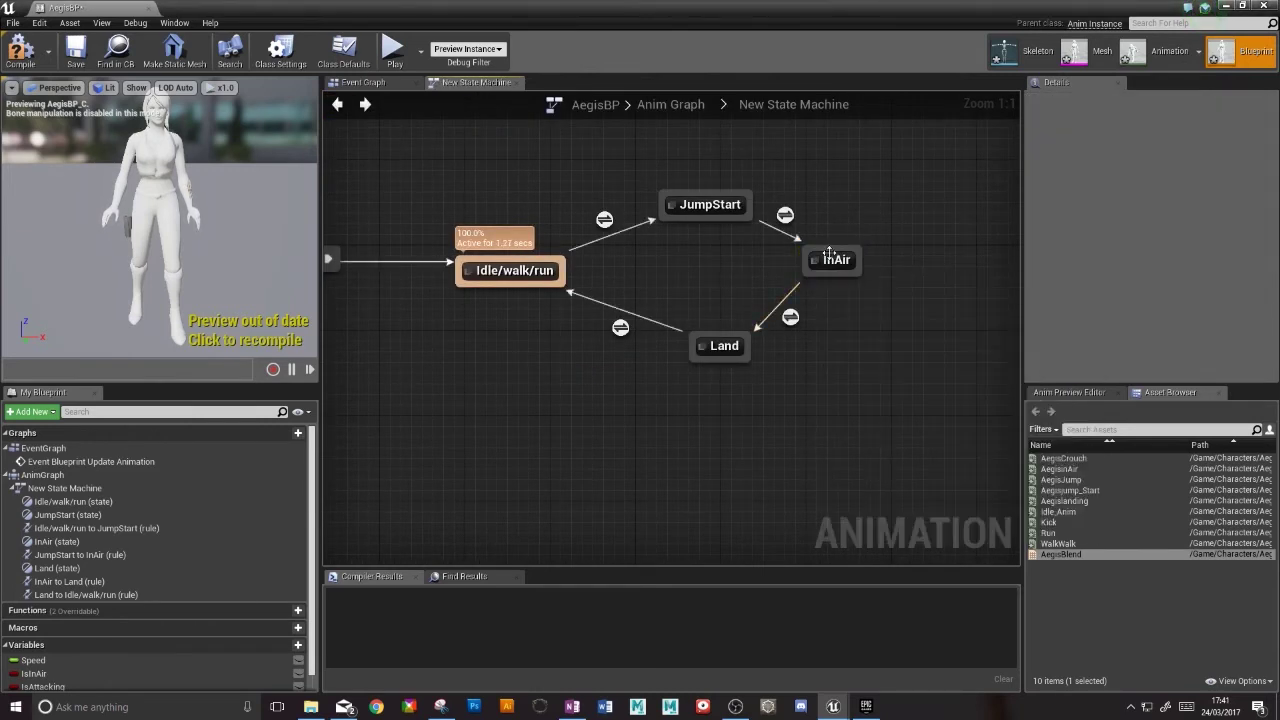
{"action": "double_click", "coordinate": [829, 256]}
Step: Connect a Play AegisinAir node to InAir's Final Animation Pose and return to the state machine
{"action": "left_click_drag", "start_coordinate": [751, 341], "coordinate": [782, 319]}
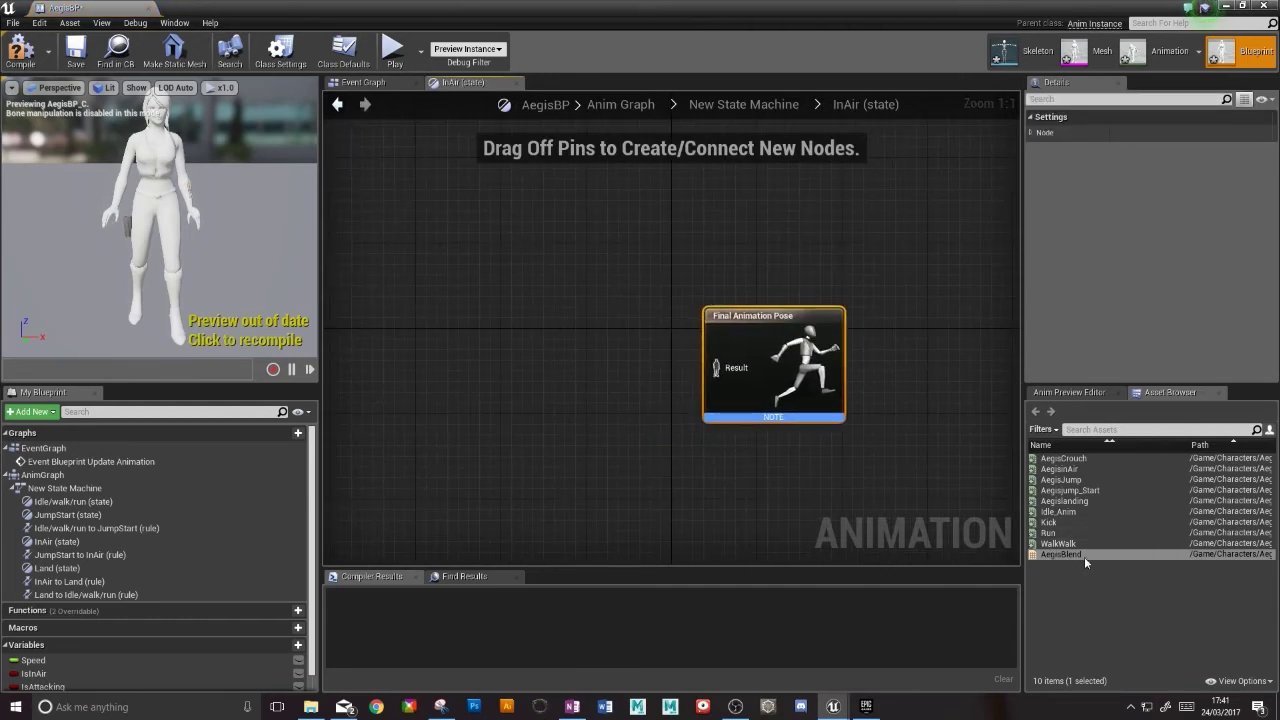
{"action": "left_click", "coordinate": [1070, 469]}
{"action": "left_click_drag", "start_coordinate": [1070, 469], "coordinate": [485, 348]}
{"action": "left_click_drag", "start_coordinate": [551, 381], "coordinate": [716, 368]}
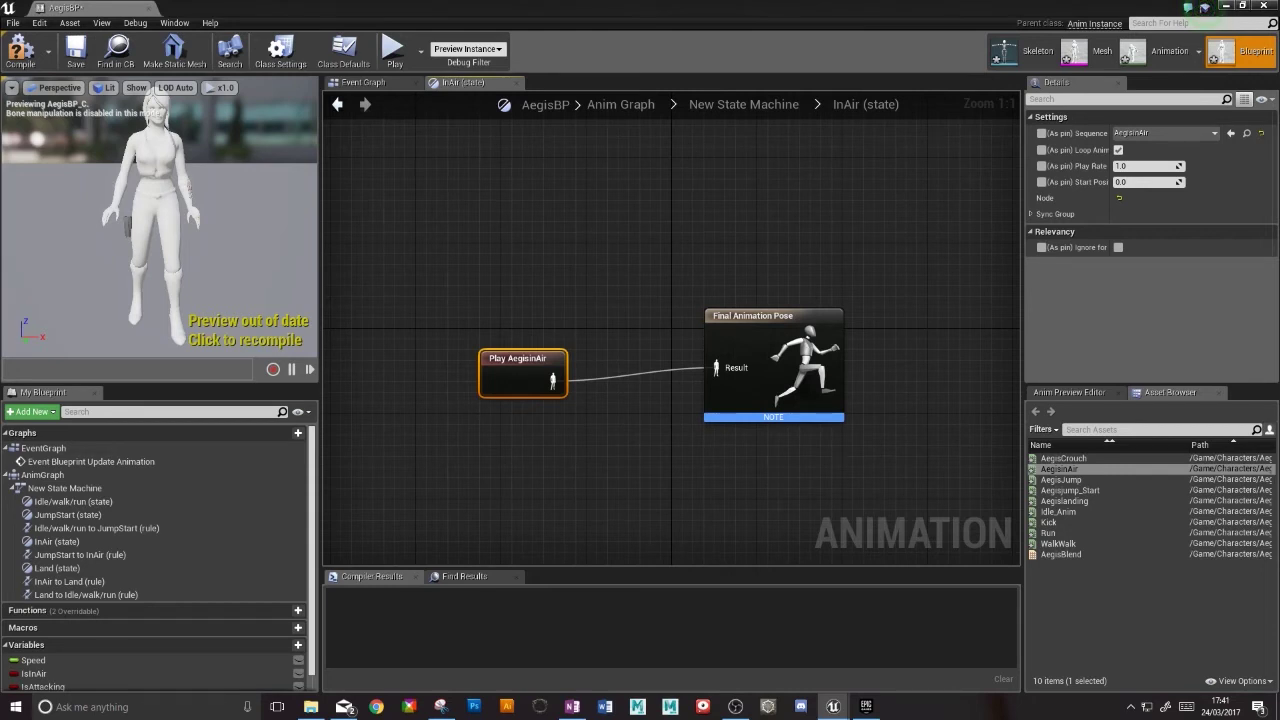
{"action": "left_click", "coordinate": [337, 104]}
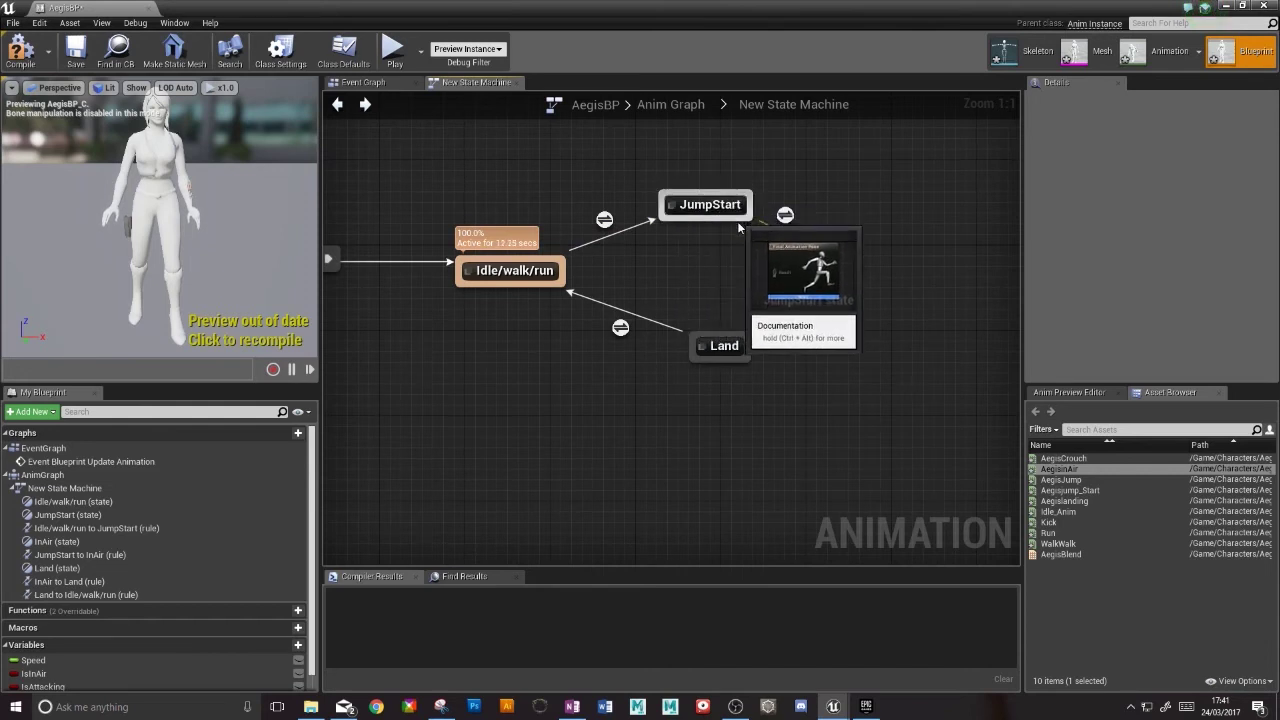
{"action": "left_click", "coordinate": [839, 258]}
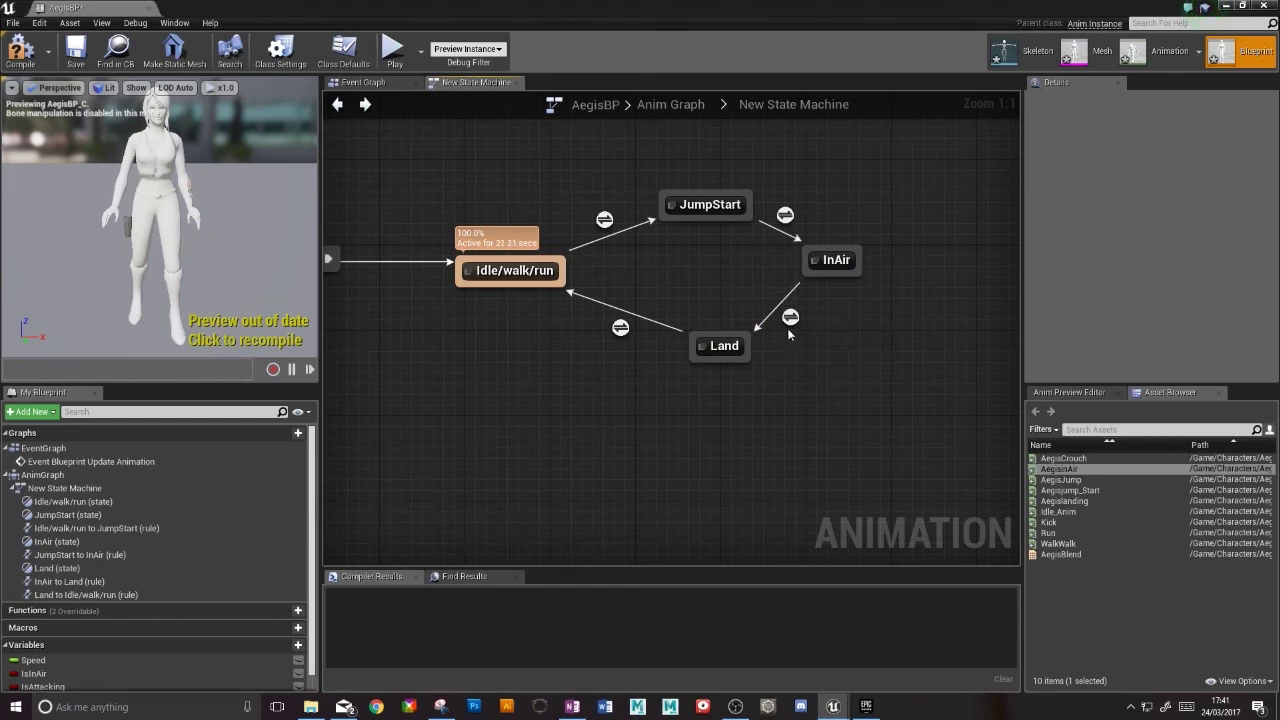
Step: Gate the InAir→Land rule with IsInAir through a NOT Boolean into Can Enter Transition
{"action": "mouse_move", "coordinate": [790, 322]}
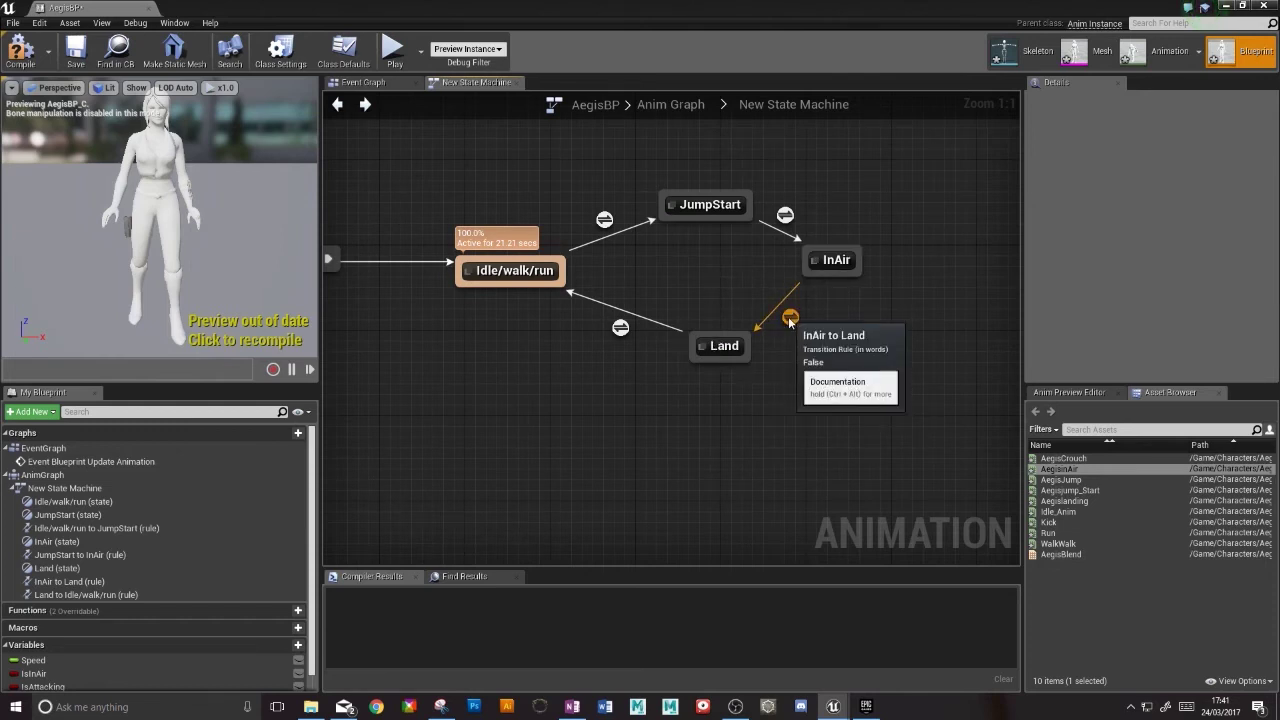
{"action": "double_click", "coordinate": [790, 319]}
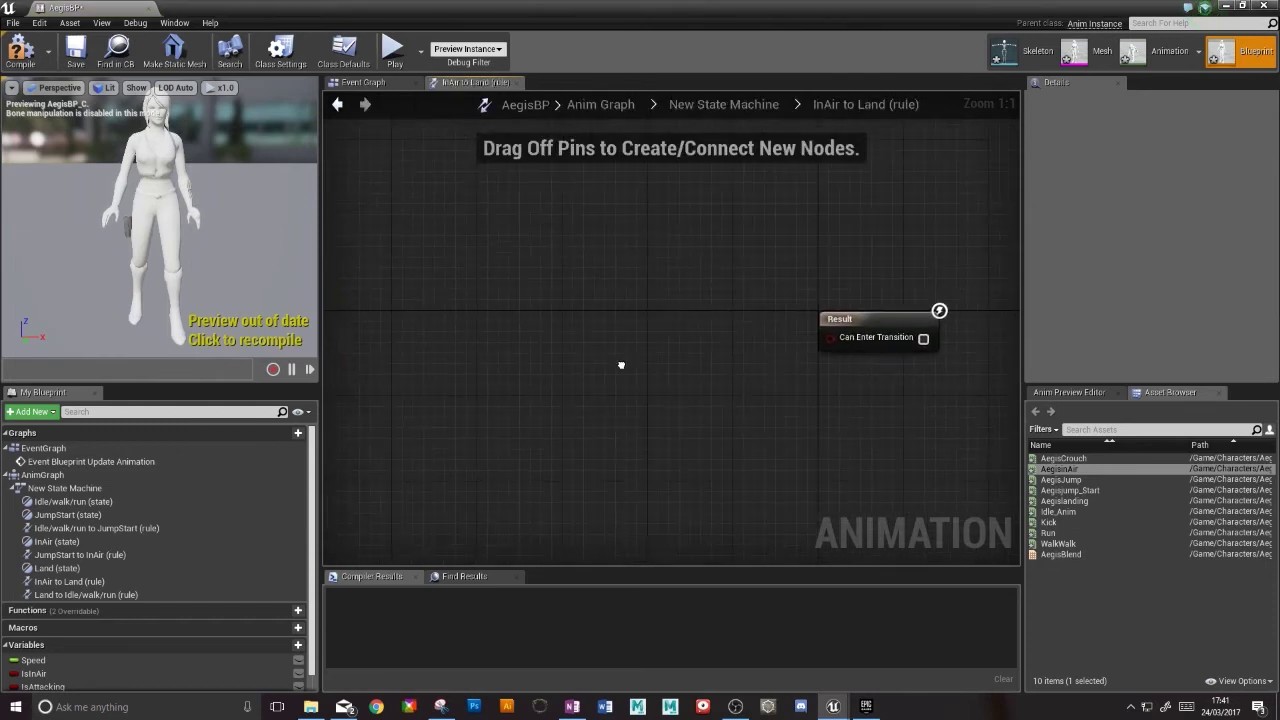
{"action": "left_click_drag", "start_coordinate": [40, 673], "coordinate": [452, 332]}
{"action": "left_click", "coordinate": [468, 346]}
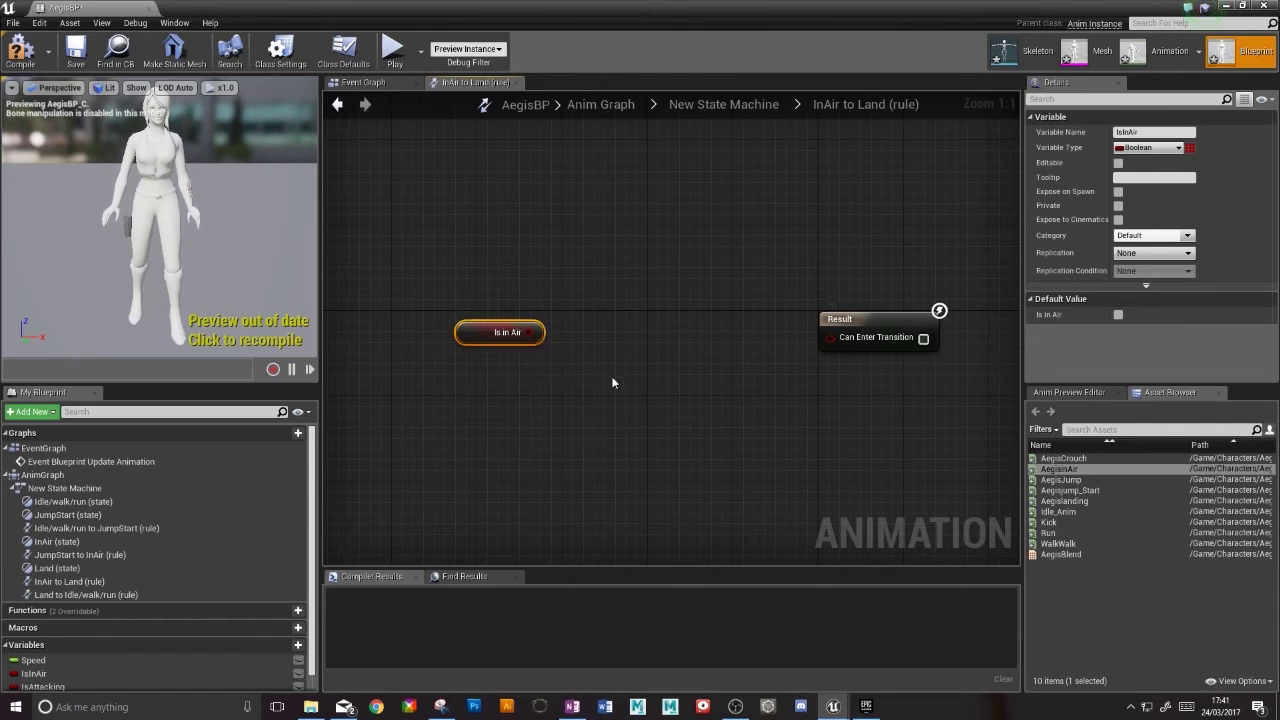
{"action": "left_click_drag", "start_coordinate": [540, 332], "coordinate": [638, 277]}
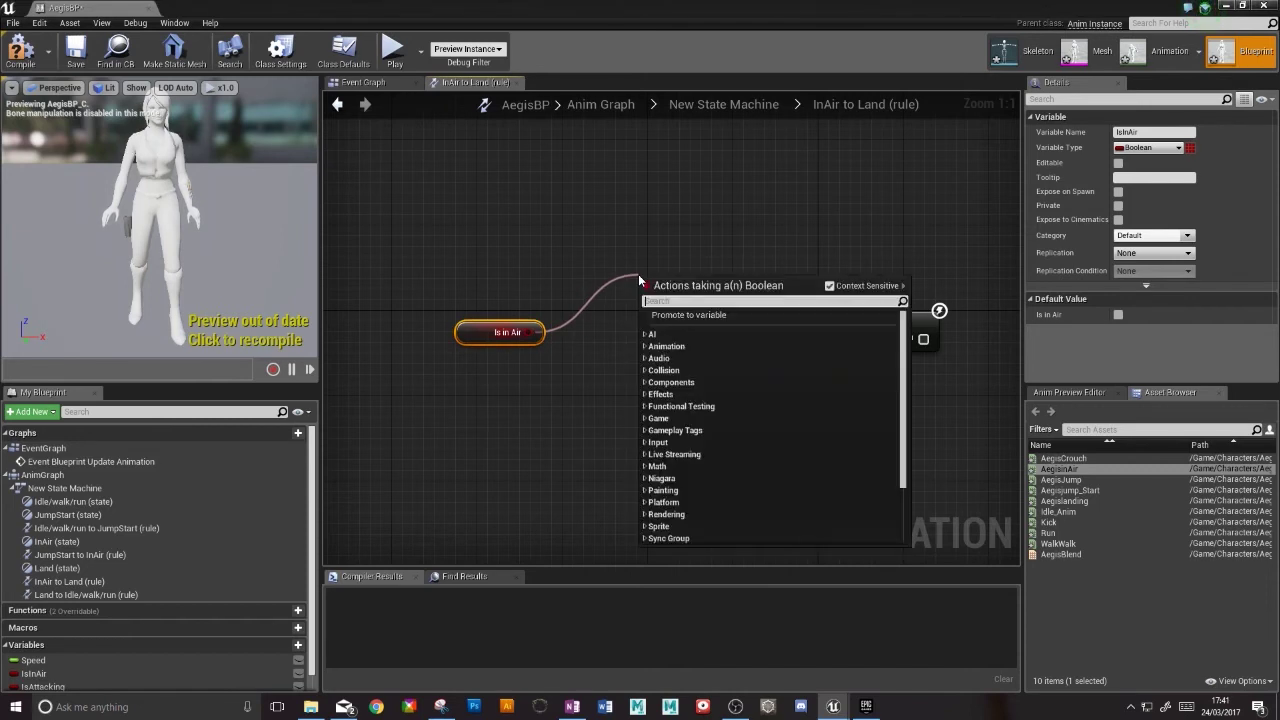
{"action": "type", "text": "not"}
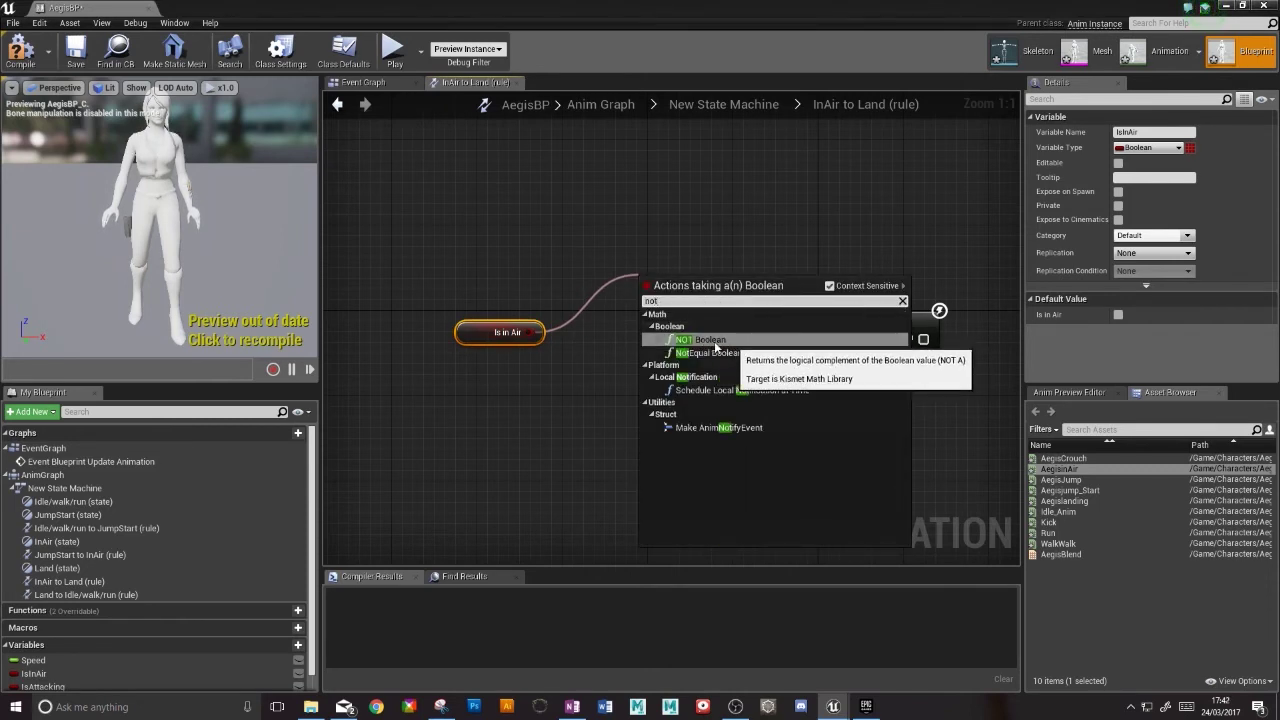
{"action": "left_click", "coordinate": [712, 340]}
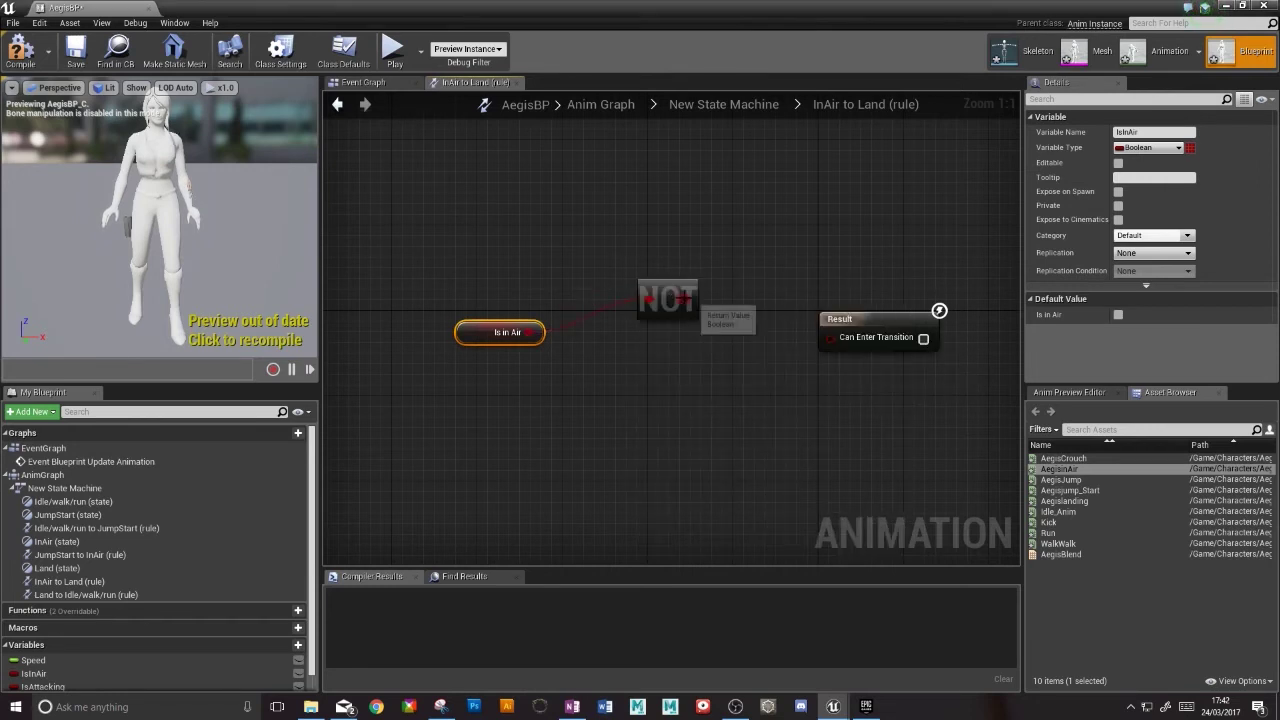
{"action": "left_click_drag", "start_coordinate": [692, 299], "coordinate": [828, 343]}
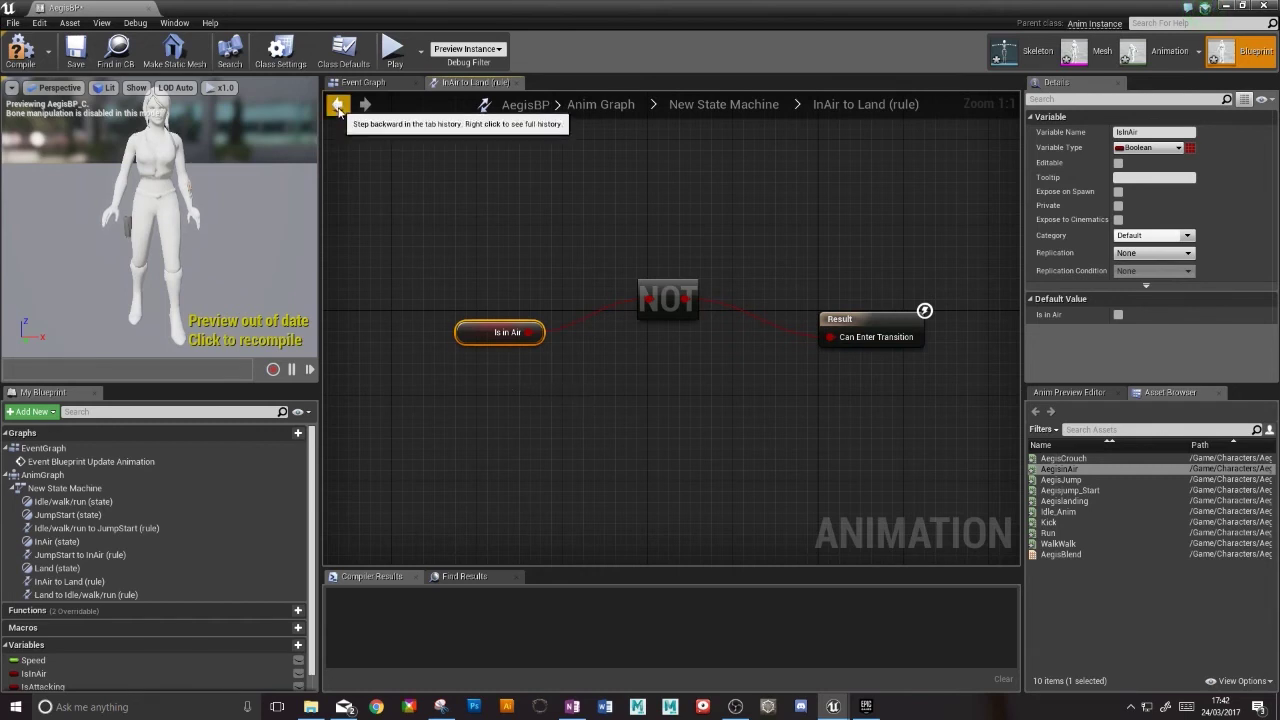
{"action": "left_click", "coordinate": [338, 104]}
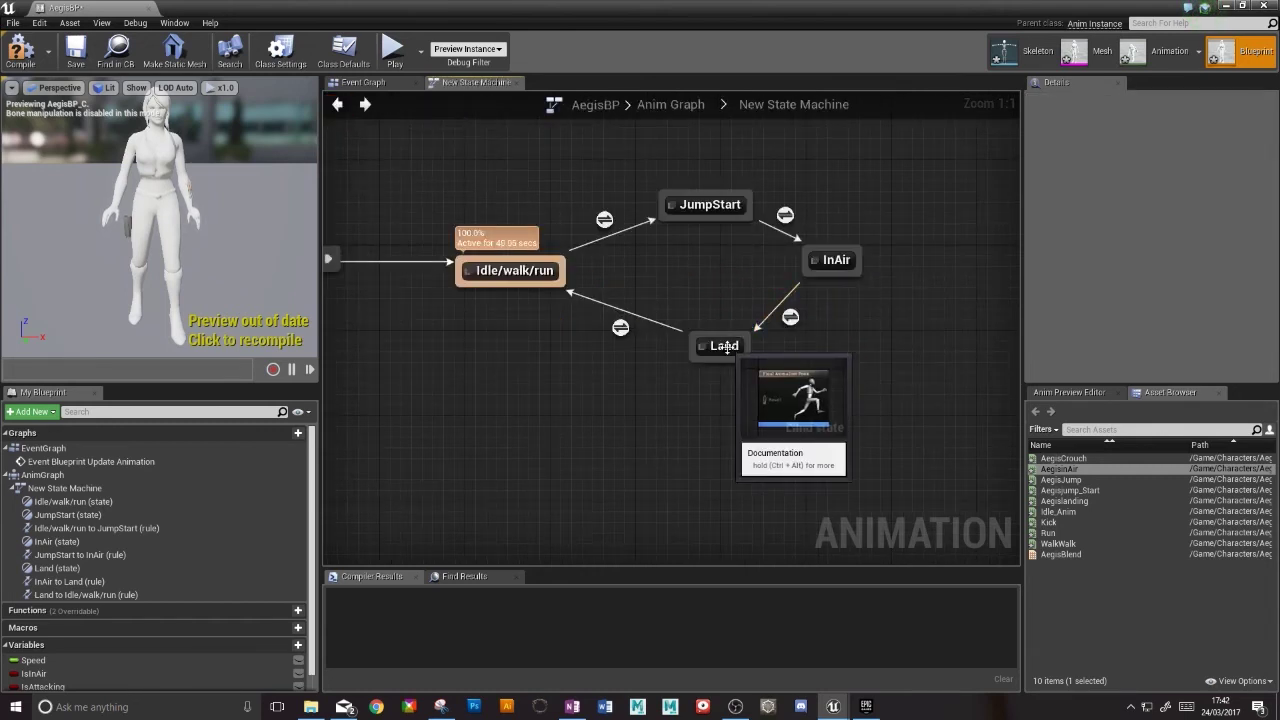
Step: Feed the Aegislanding animation into the Land state's Final Animation Pose
{"action": "double_click", "coordinate": [720, 346]}
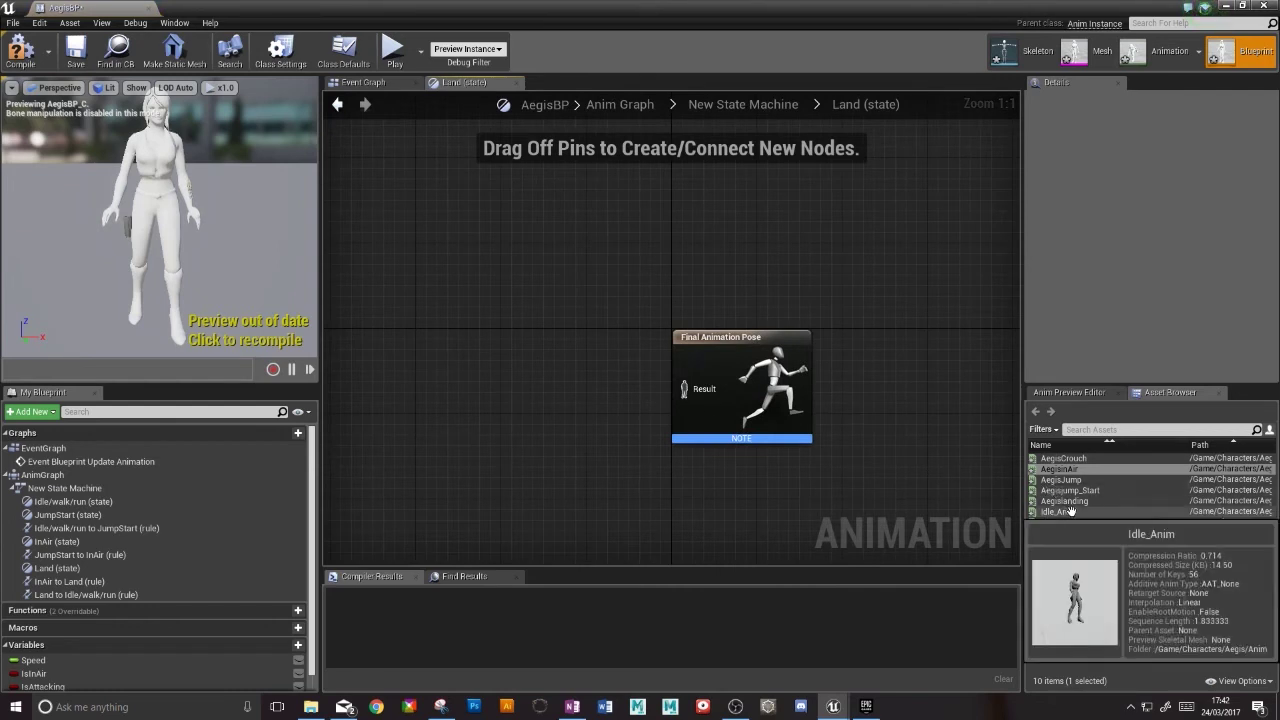
{"action": "left_click_drag", "start_coordinate": [1065, 501], "coordinate": [450, 356]}
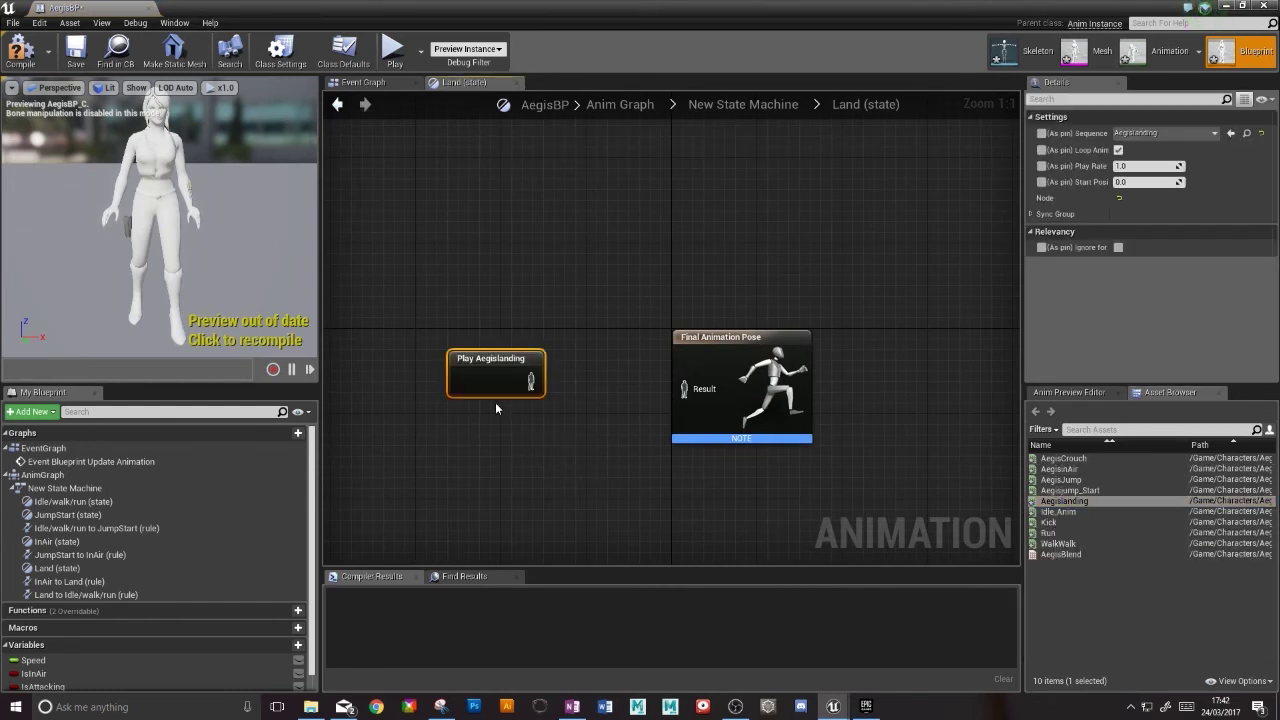
{"action": "left_click_drag", "start_coordinate": [531, 381], "coordinate": [681, 395]}
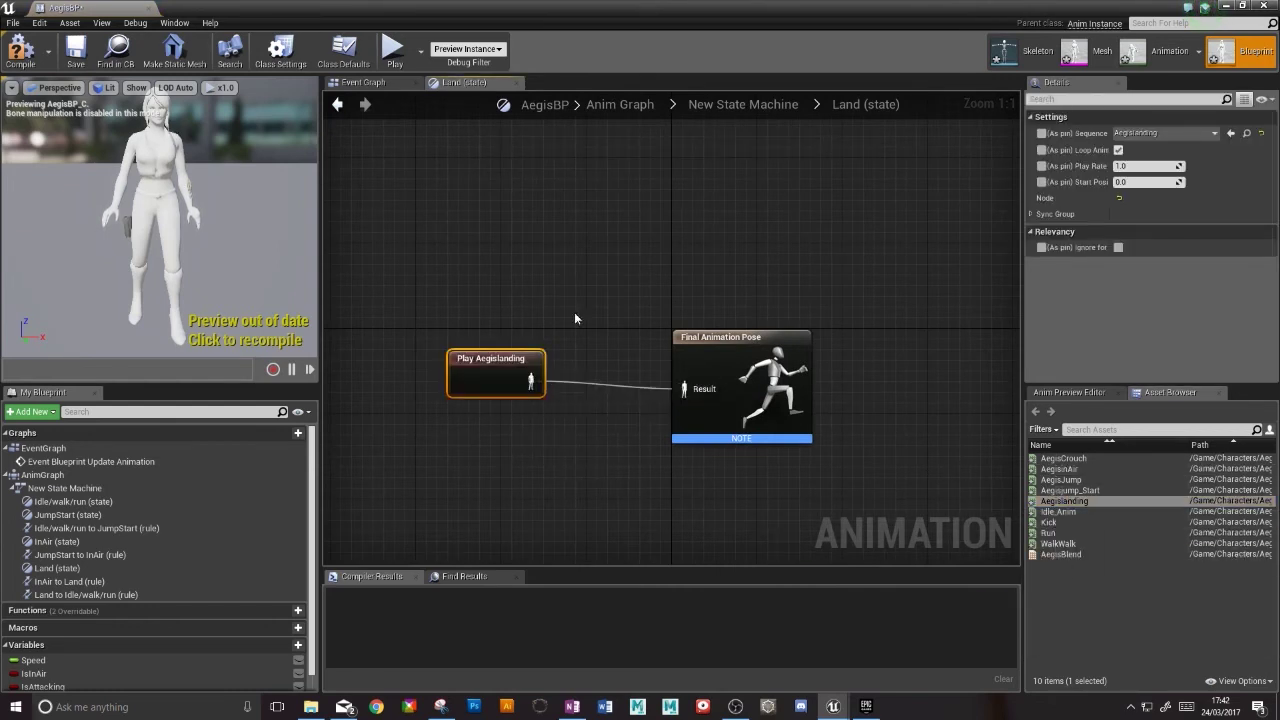
{"action": "left_click", "coordinate": [340, 107]}
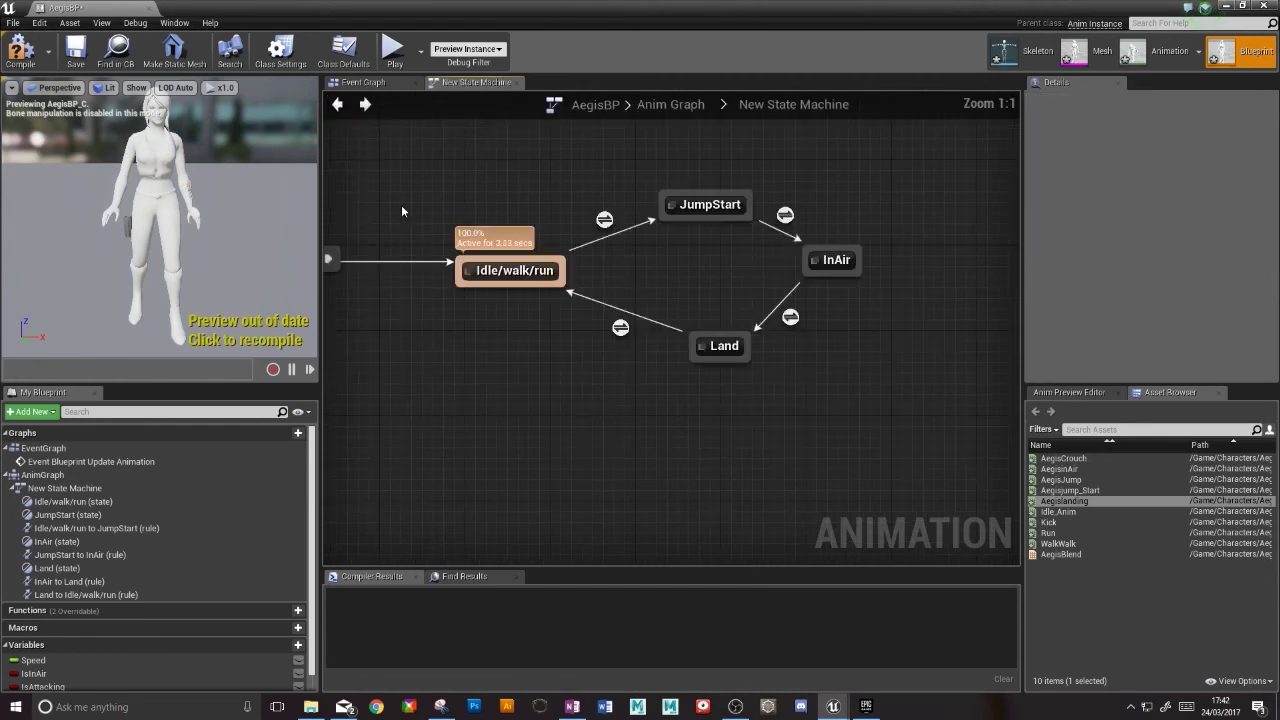
Step: Compile and save AegisBP, then draw a new transition from Land to InAir
{"action": "left_click", "coordinate": [20, 55]}
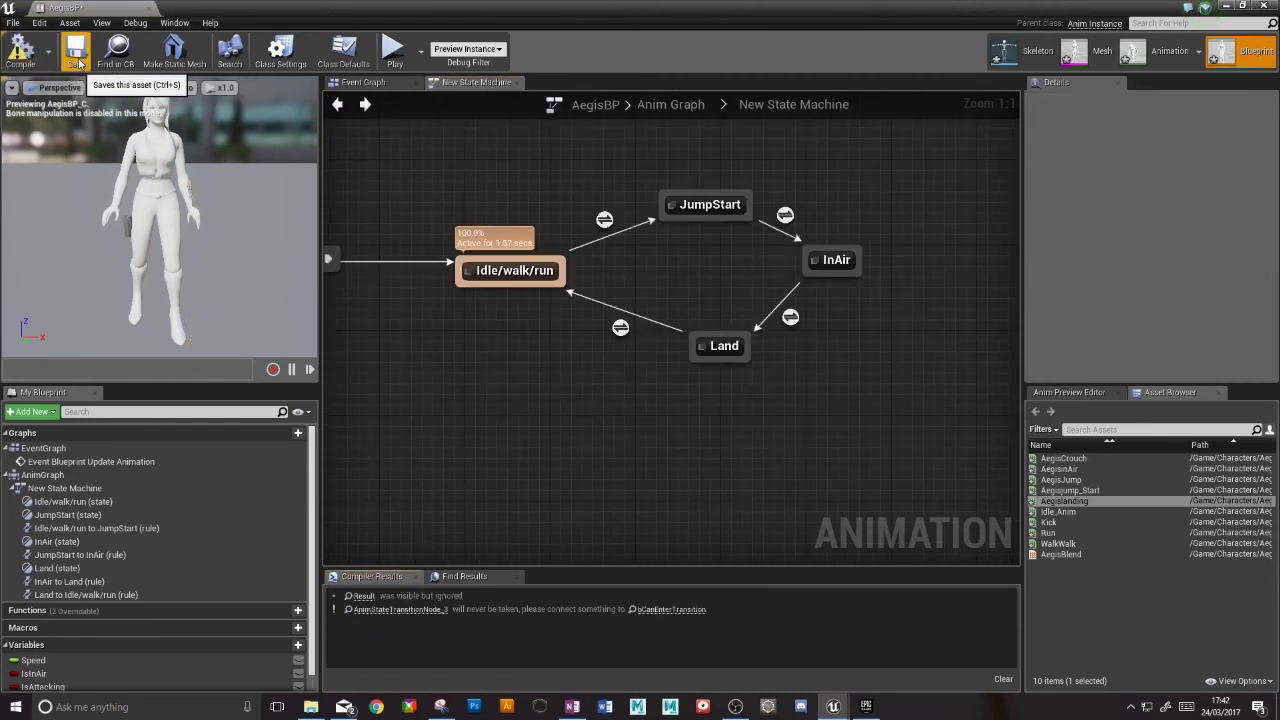
{"action": "left_click", "coordinate": [77, 58]}
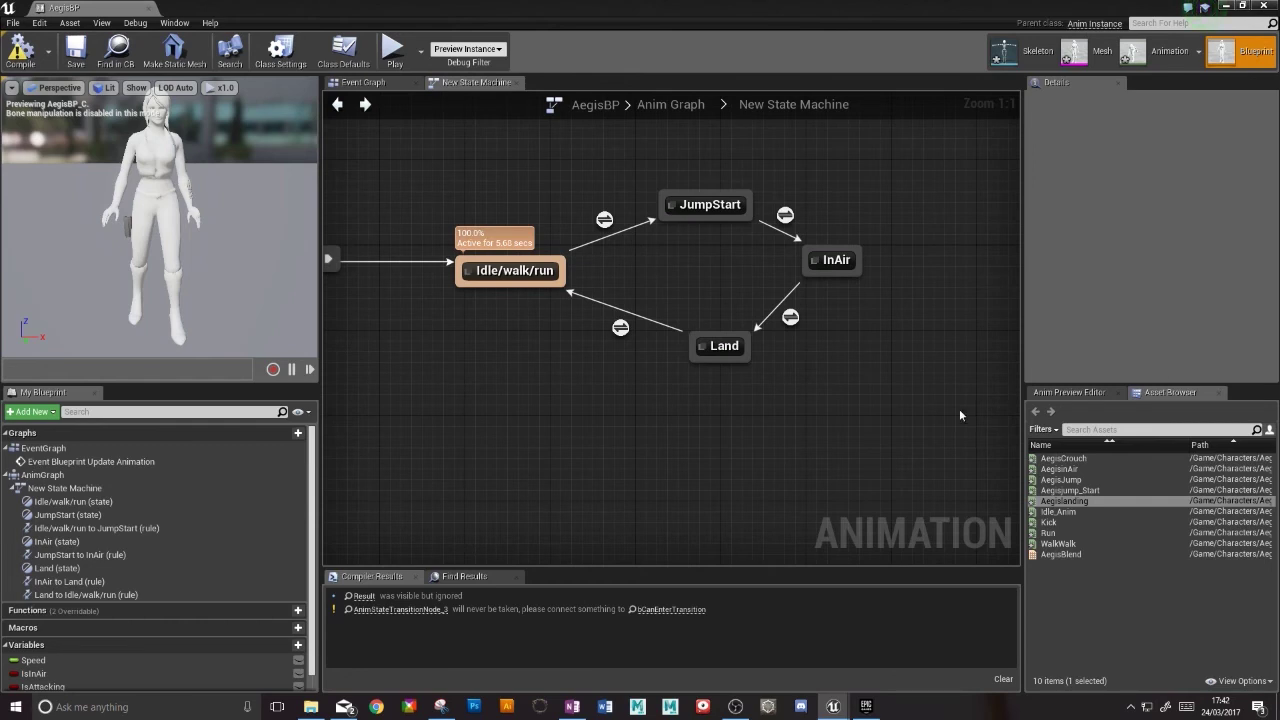
{"action": "left_click_drag", "start_coordinate": [748, 341], "coordinate": [815, 262]}
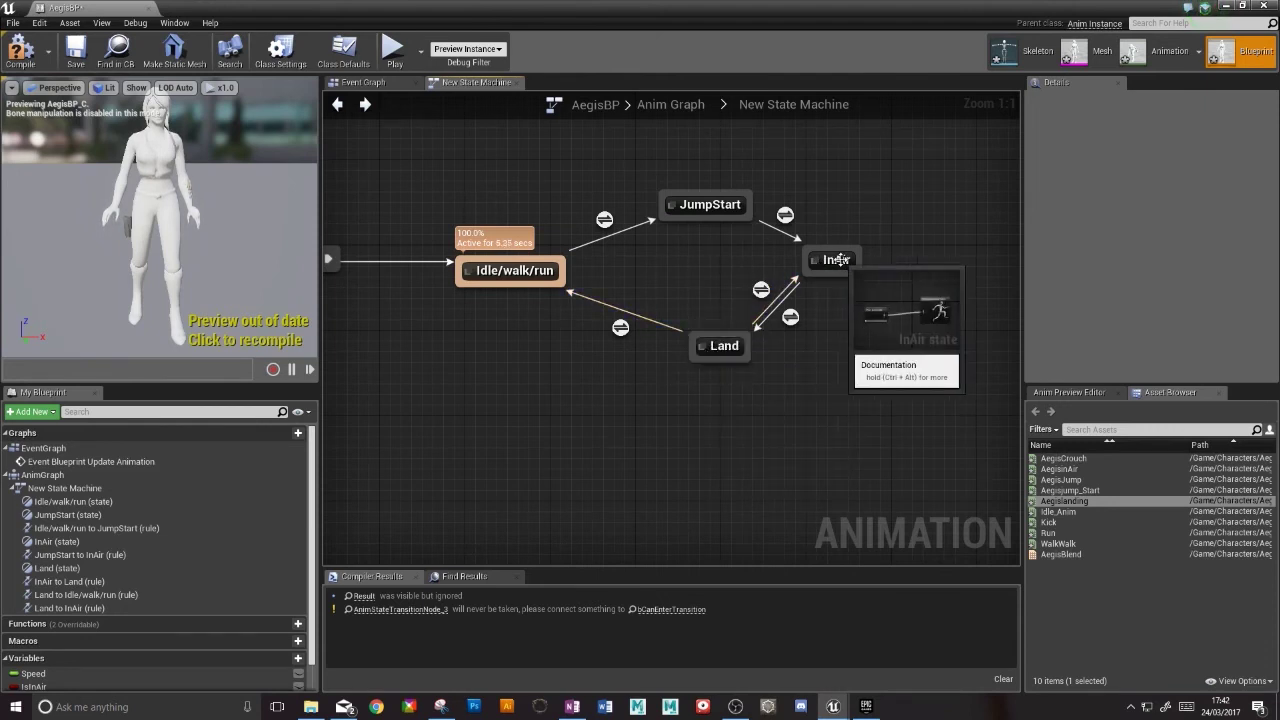
Step: Wire an IsInAir getter into the Land→InAir rule's Can Enter Transition
{"action": "double_click", "coordinate": [761, 290]}
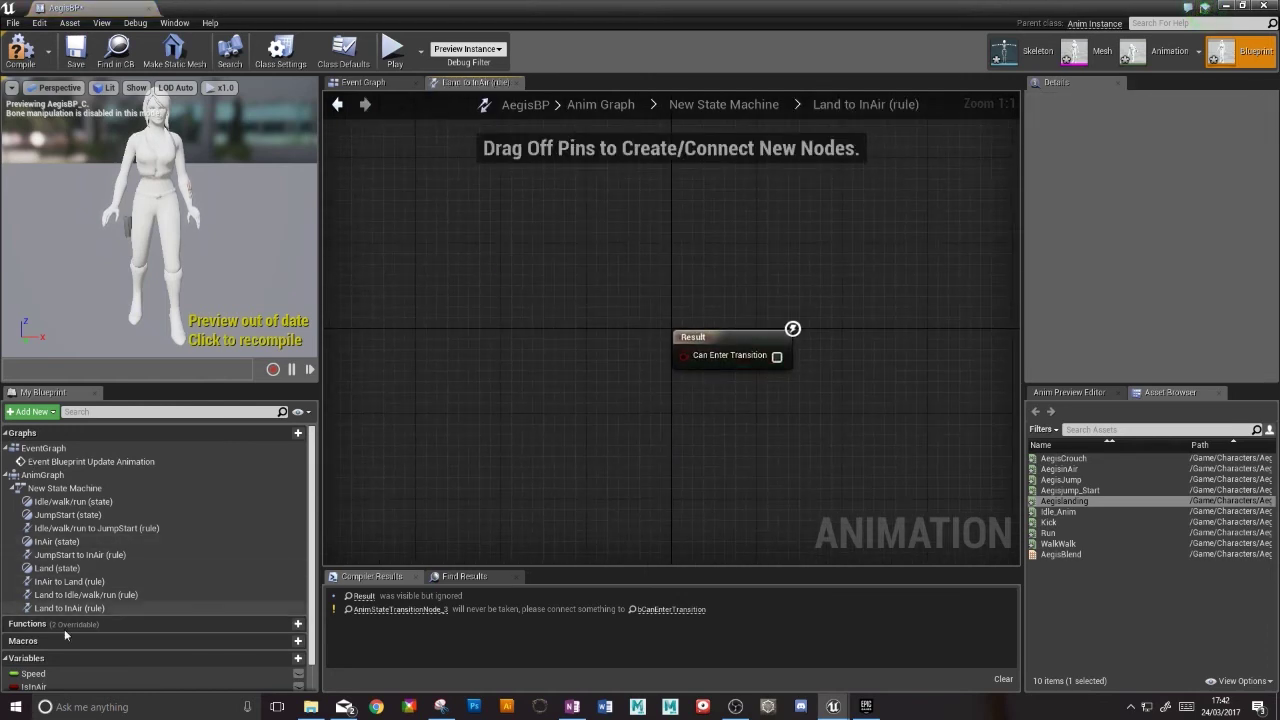
{"action": "left_click_drag", "start_coordinate": [34, 686], "coordinate": [490, 340]}
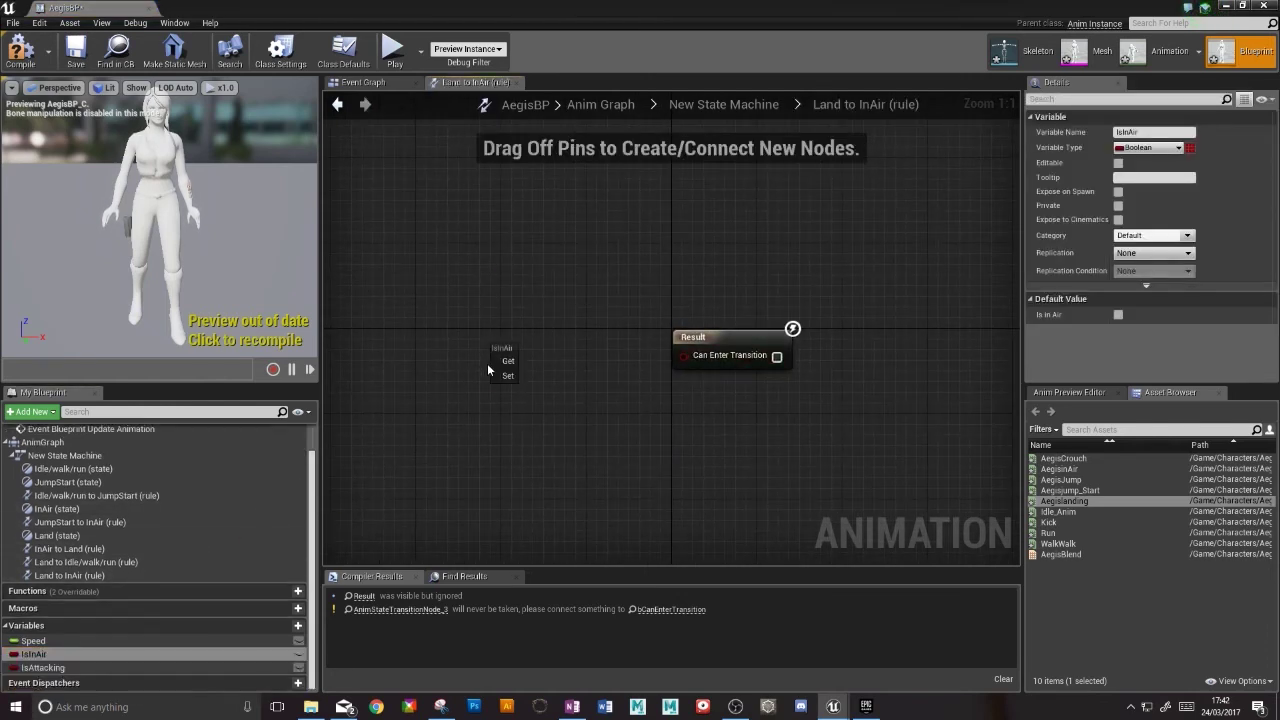
{"action": "left_click", "coordinate": [506, 361]}
{"action": "left_click_drag", "start_coordinate": [566, 350], "coordinate": [681, 356]}
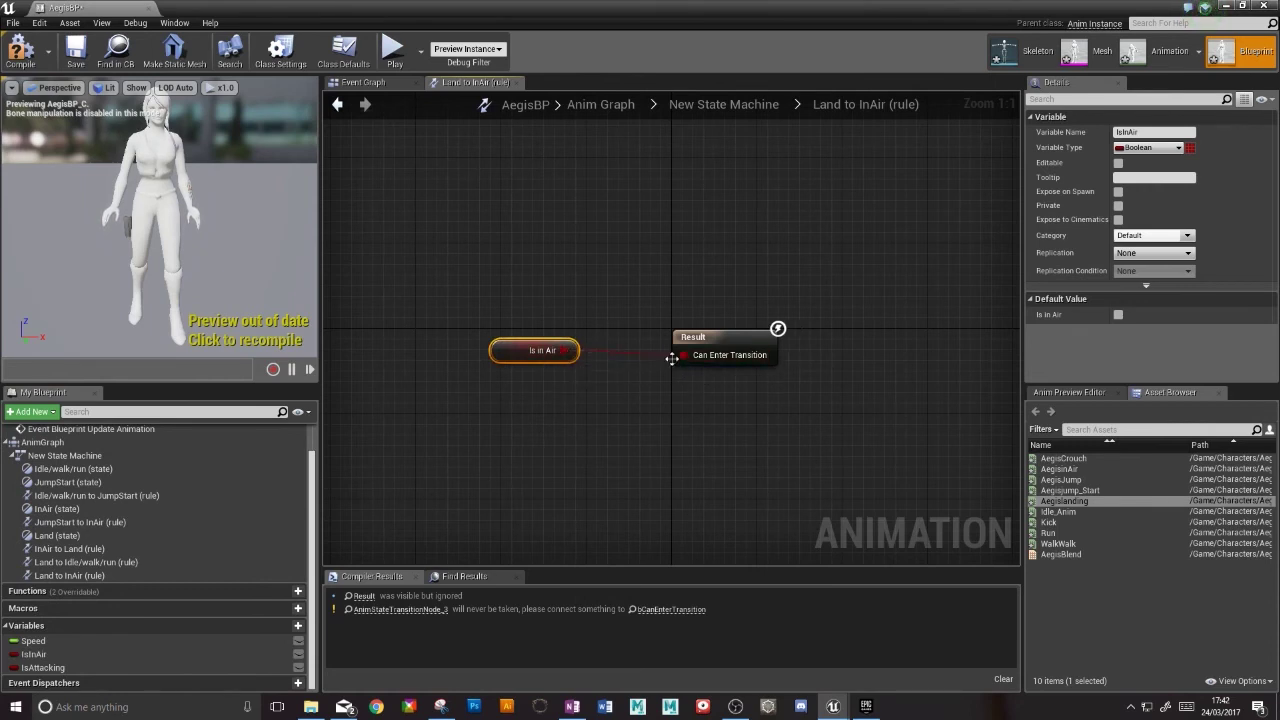
{"action": "left_click", "coordinate": [338, 106]}
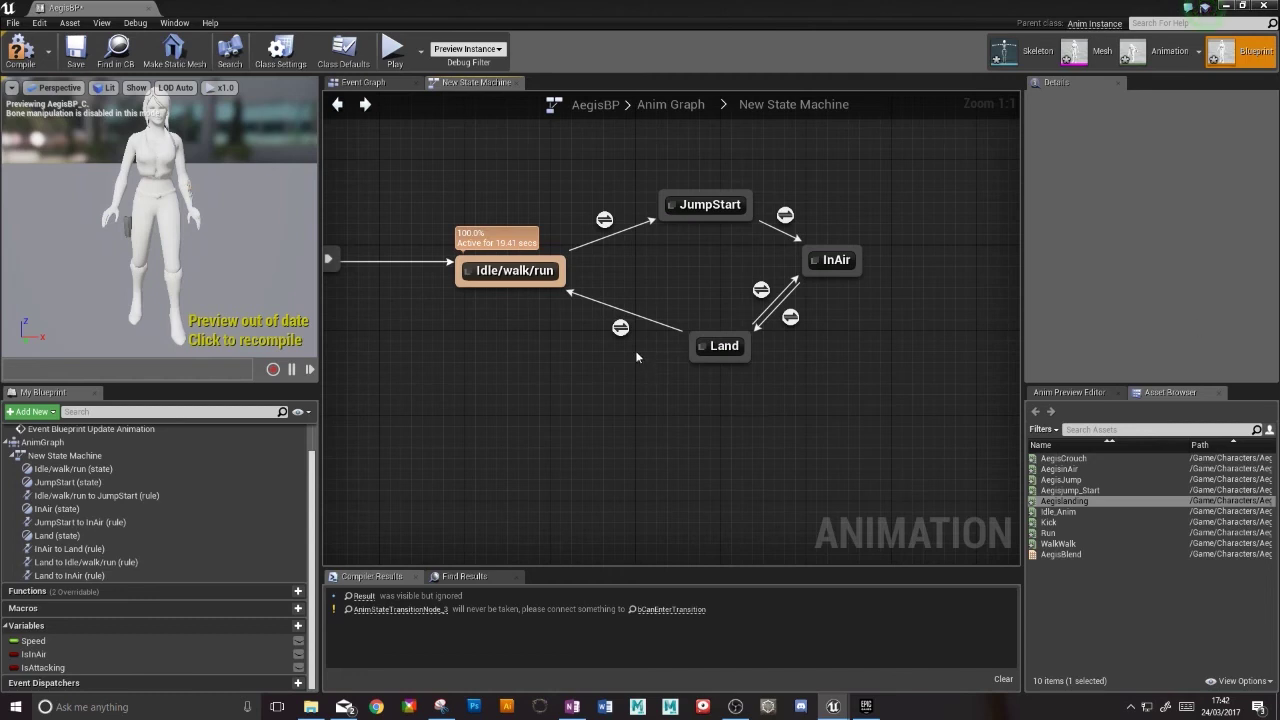
{"action": "left_click", "coordinate": [726, 348]}
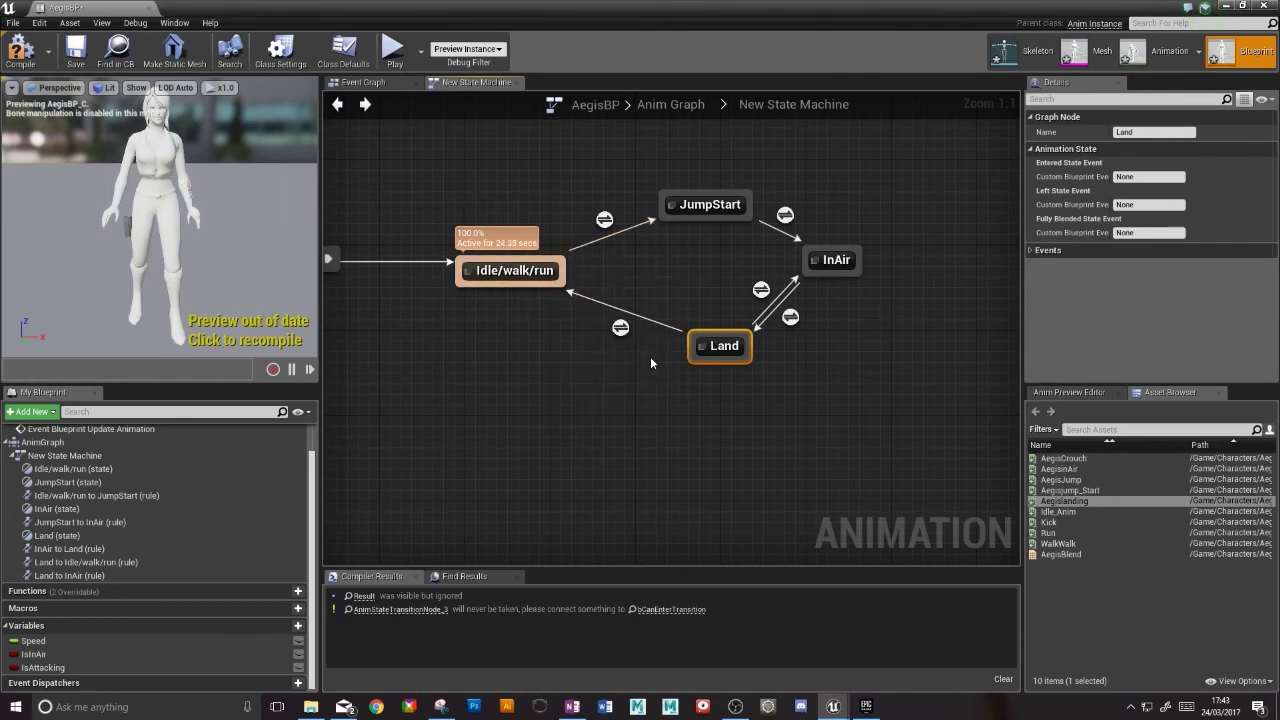
Step: Add a Time Remaining (Aegislanding) node to the Land→Idle/walk/run rule
{"action": "double_click", "coordinate": [617, 328]}
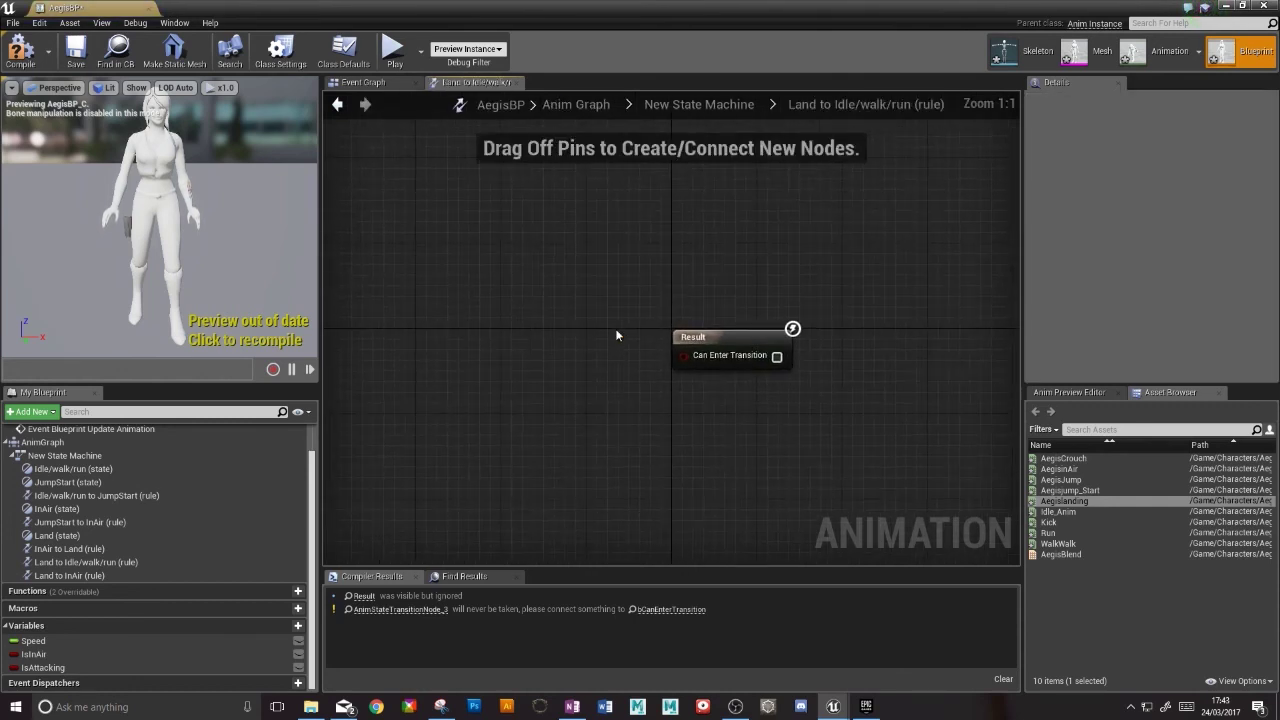
{"action": "right_click_drag", "start_coordinate": [600, 391], "coordinate": [718, 389]}
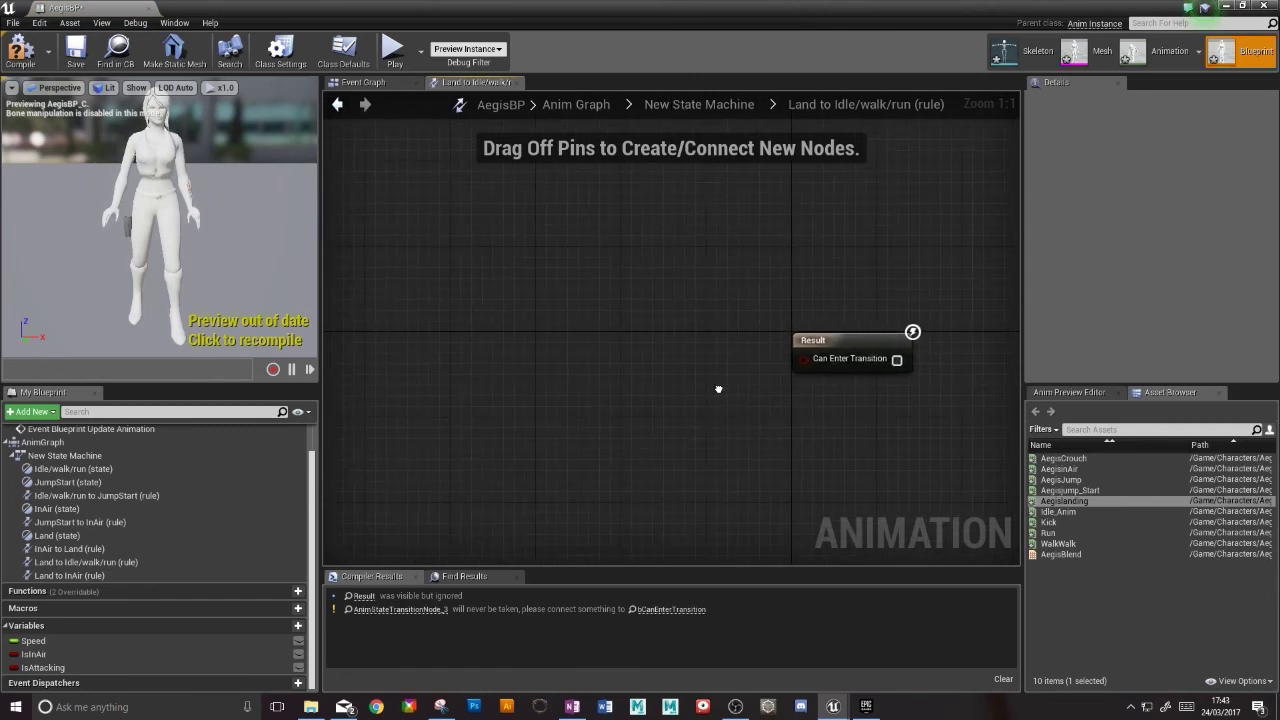
{"action": "right_click", "coordinate": [476, 369]}
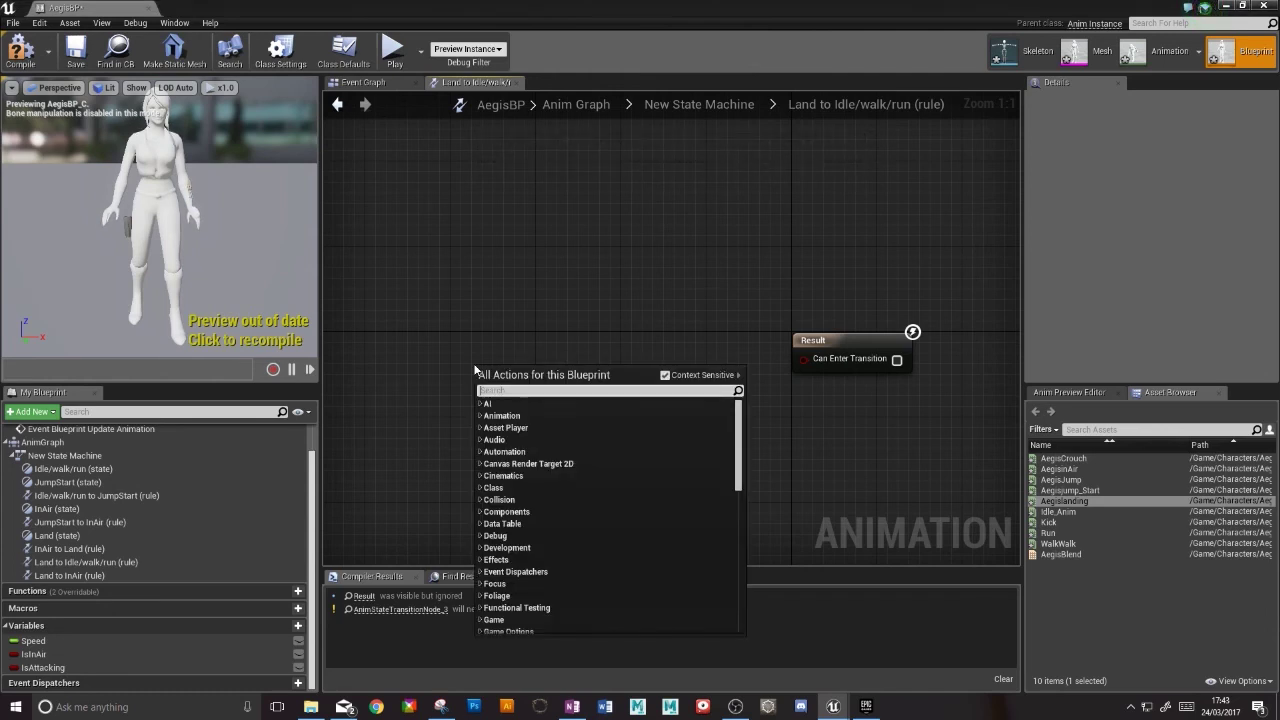
{"action": "type", "text": "remain"}
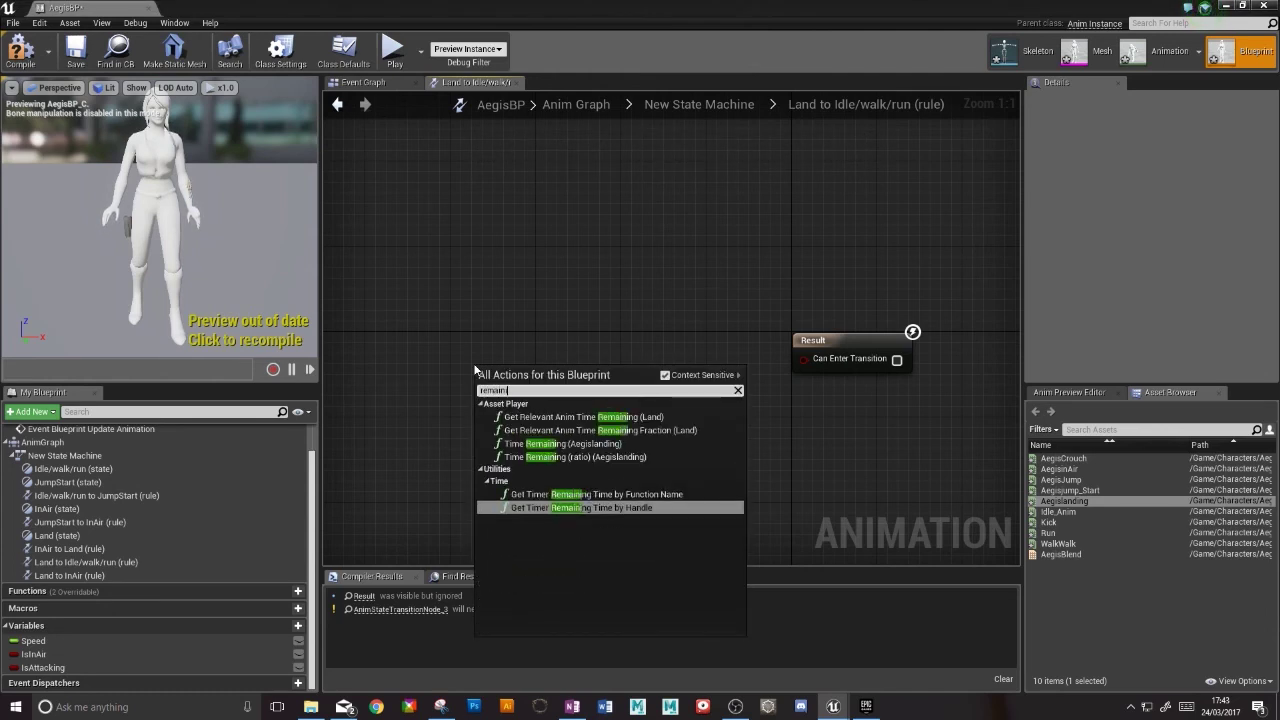
{"action": "type", "text": "ing"}
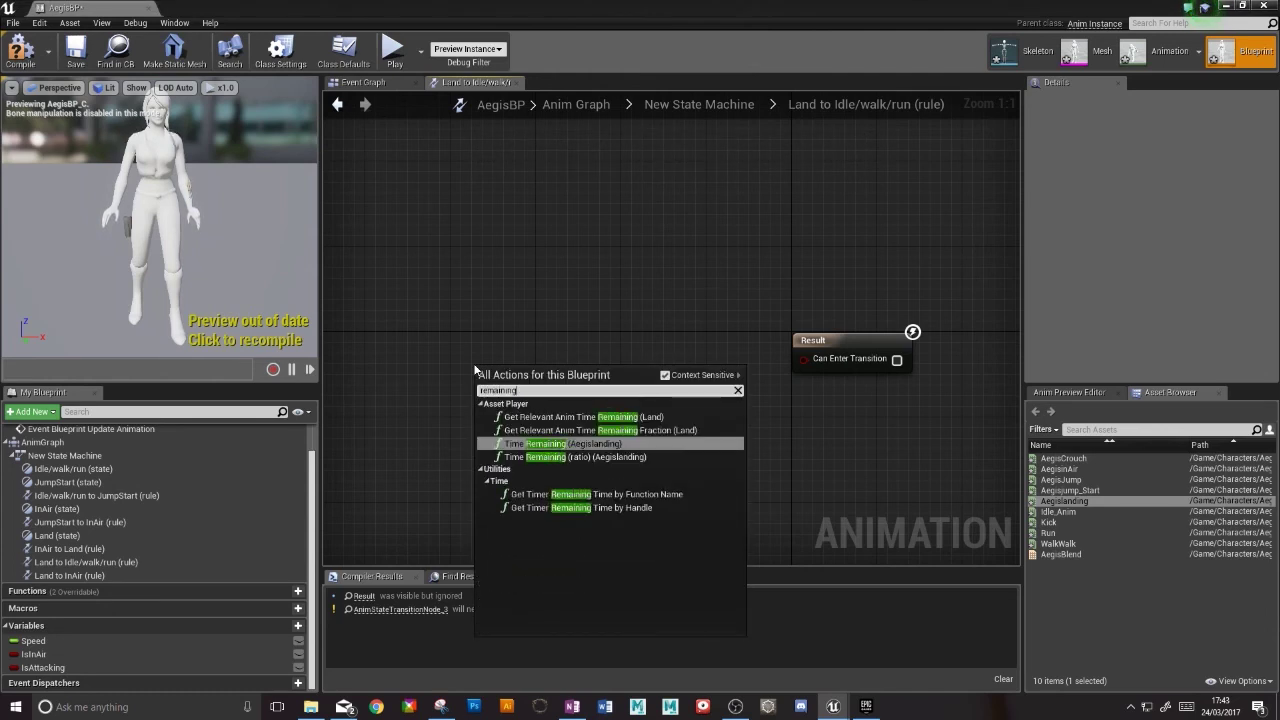
{"action": "left_click", "coordinate": [561, 443]}
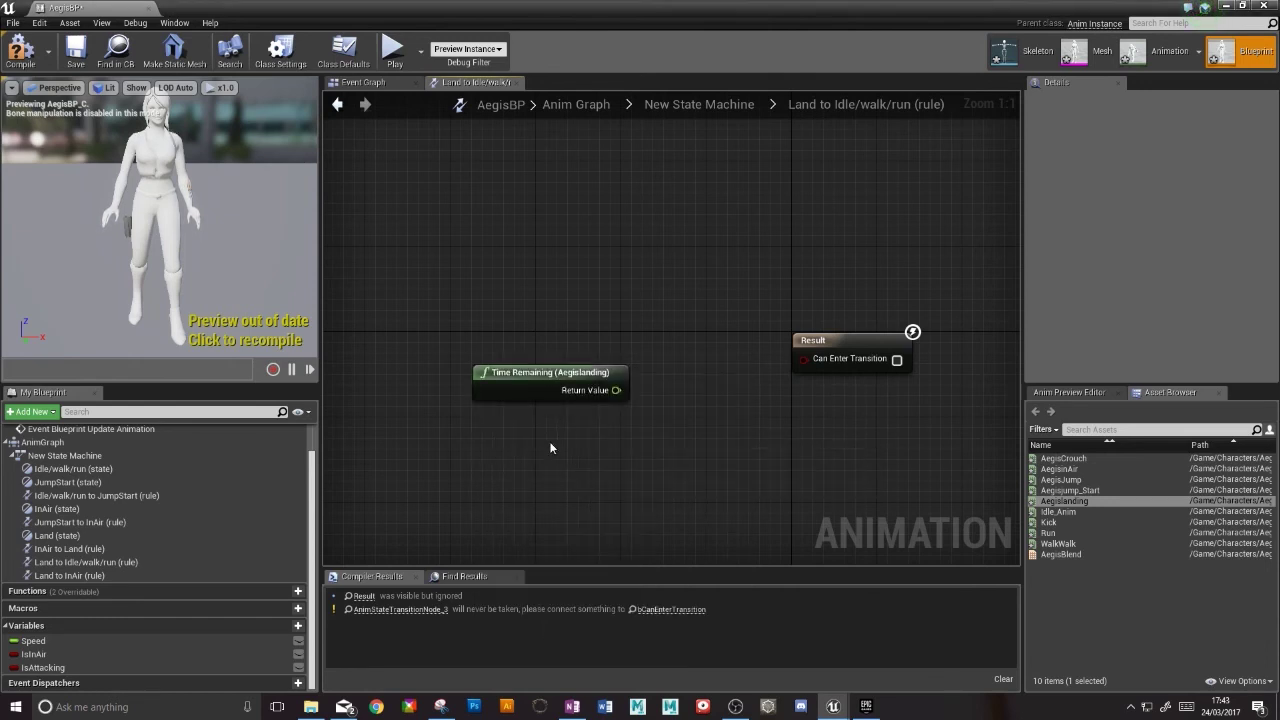
{"action": "left_click_drag", "start_coordinate": [539, 376], "coordinate": [484, 345]}
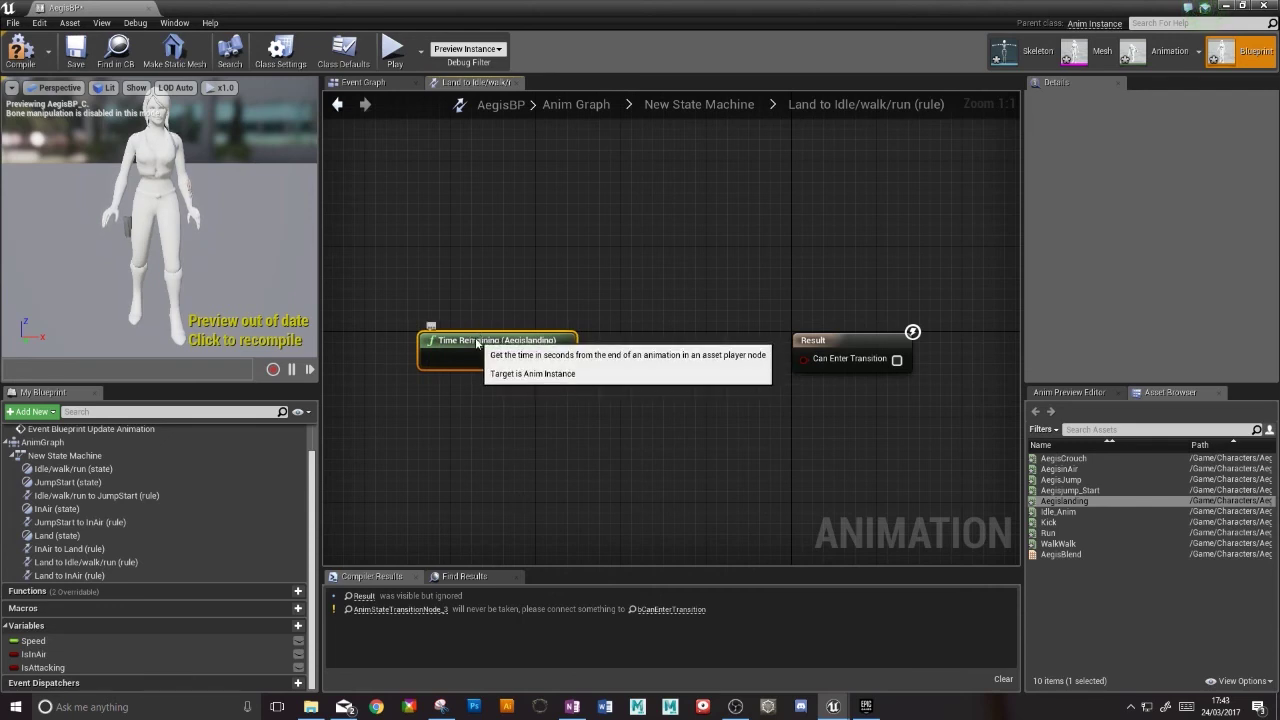
{"action": "left_click_drag", "start_coordinate": [477, 343], "coordinate": [466, 353]}
Step: Compare the remaining time with float <= 0.5 and feed the result into Can Enter Transition
{"action": "right_click", "coordinate": [613, 338]}
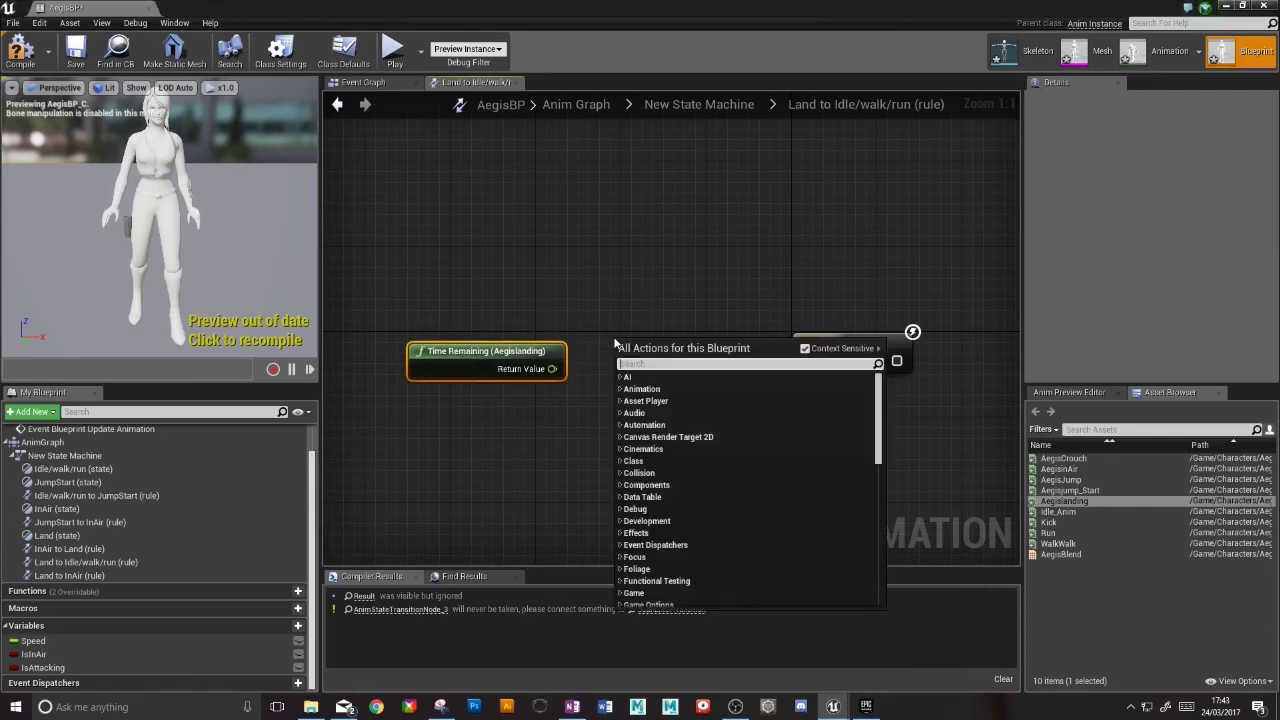
{"action": "type", "text": "less"}
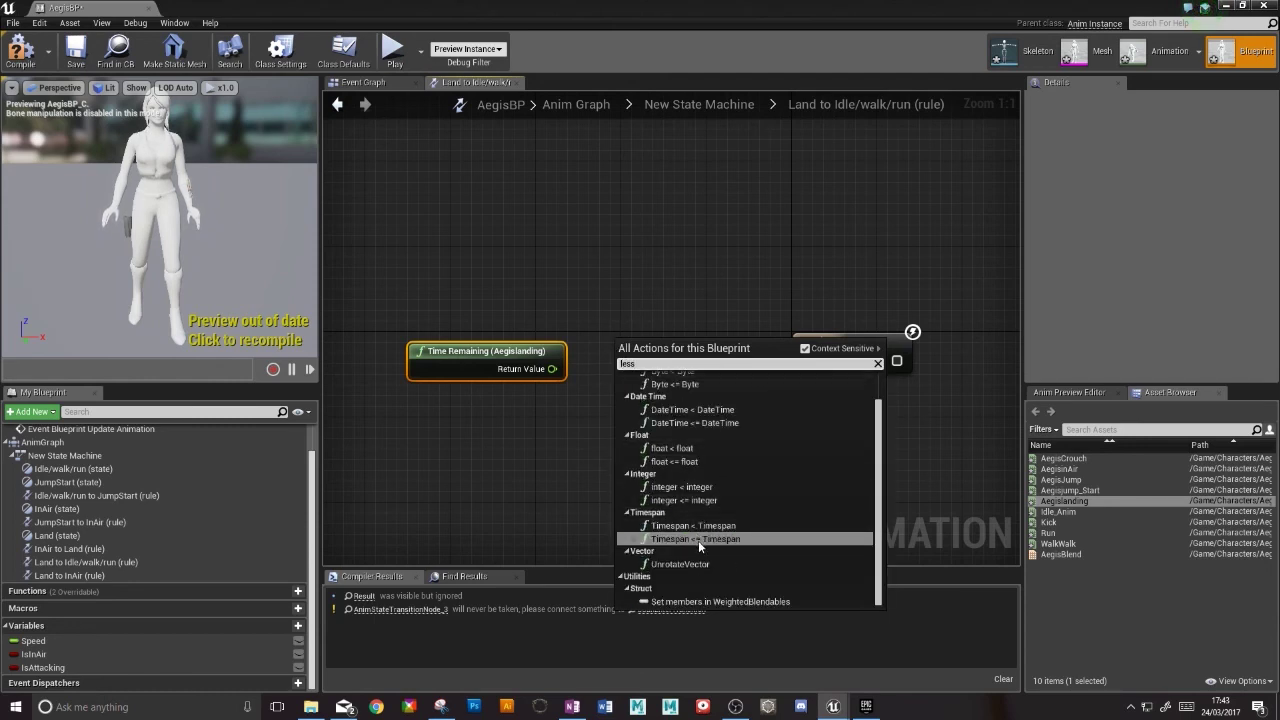
{"action": "left_click", "coordinate": [677, 461]}
{"action": "left_click_drag", "start_coordinate": [530, 352], "coordinate": [520, 331]}
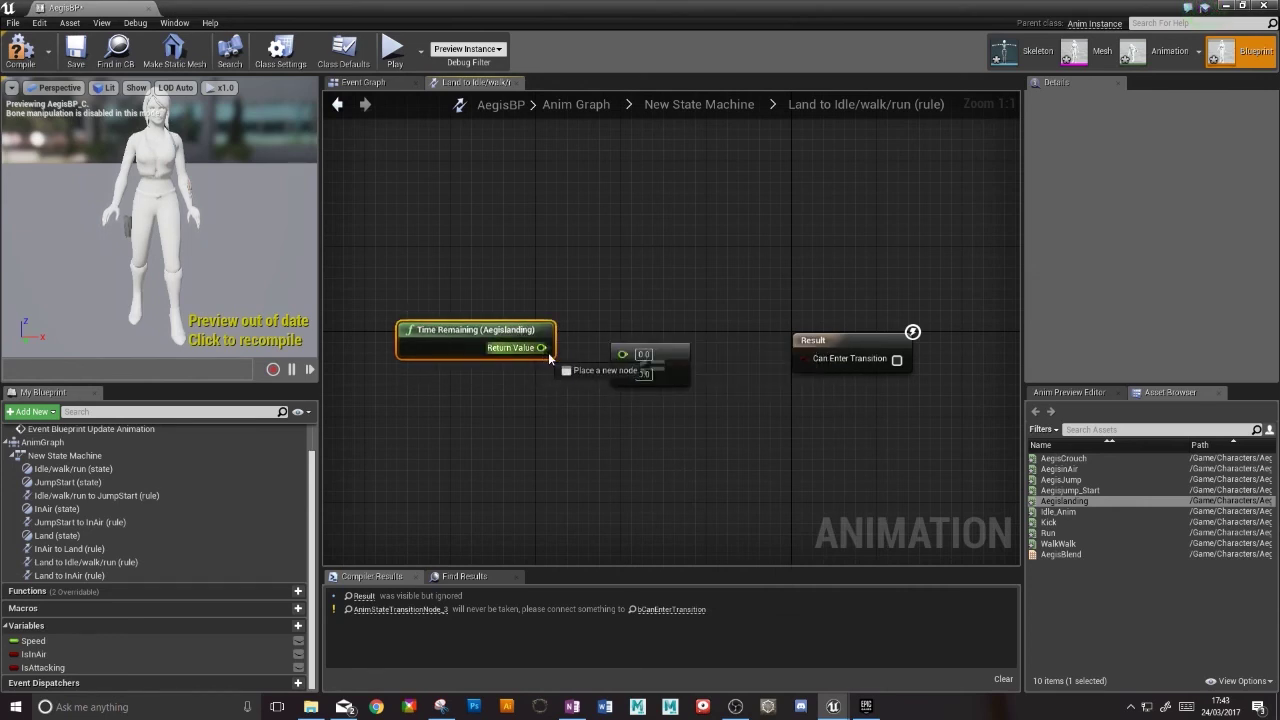
{"action": "left_click_drag", "start_coordinate": [541, 347], "coordinate": [623, 352]}
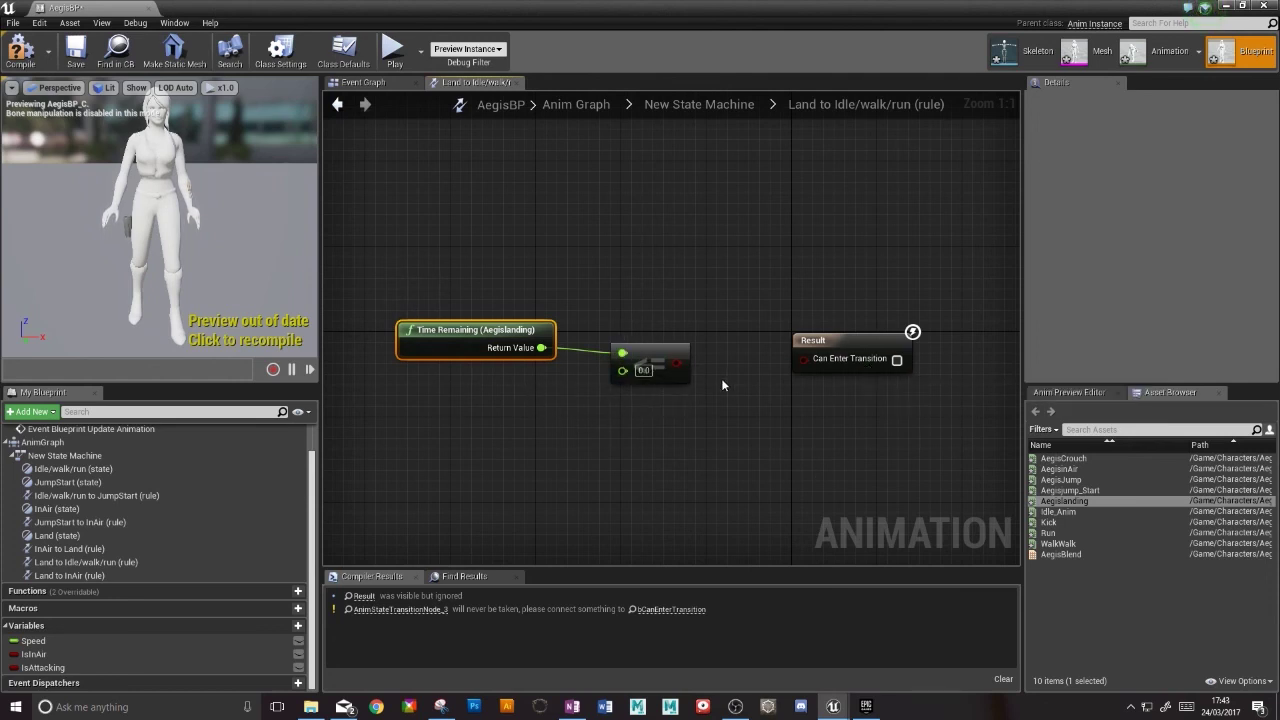
{"action": "left_click_drag", "start_coordinate": [677, 362], "coordinate": [804, 358]}
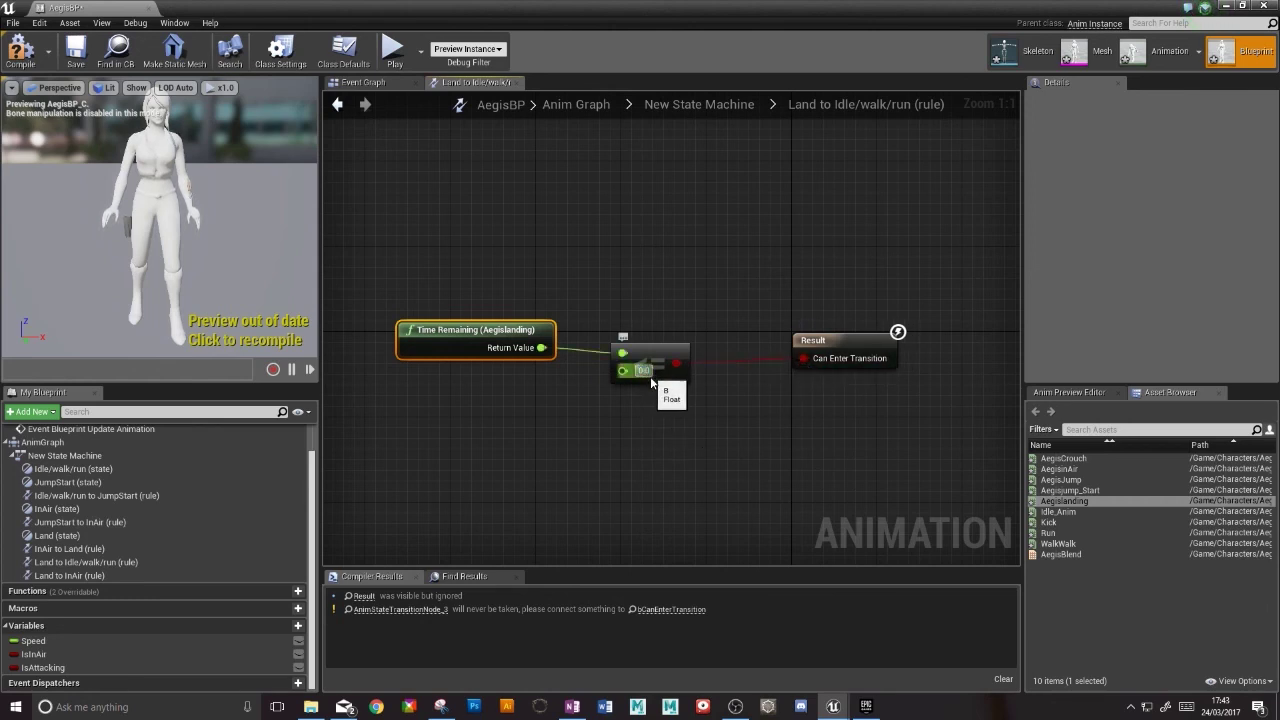
{"action": "type", "text": "0.5"}
{"action": "key", "text": "Return"}
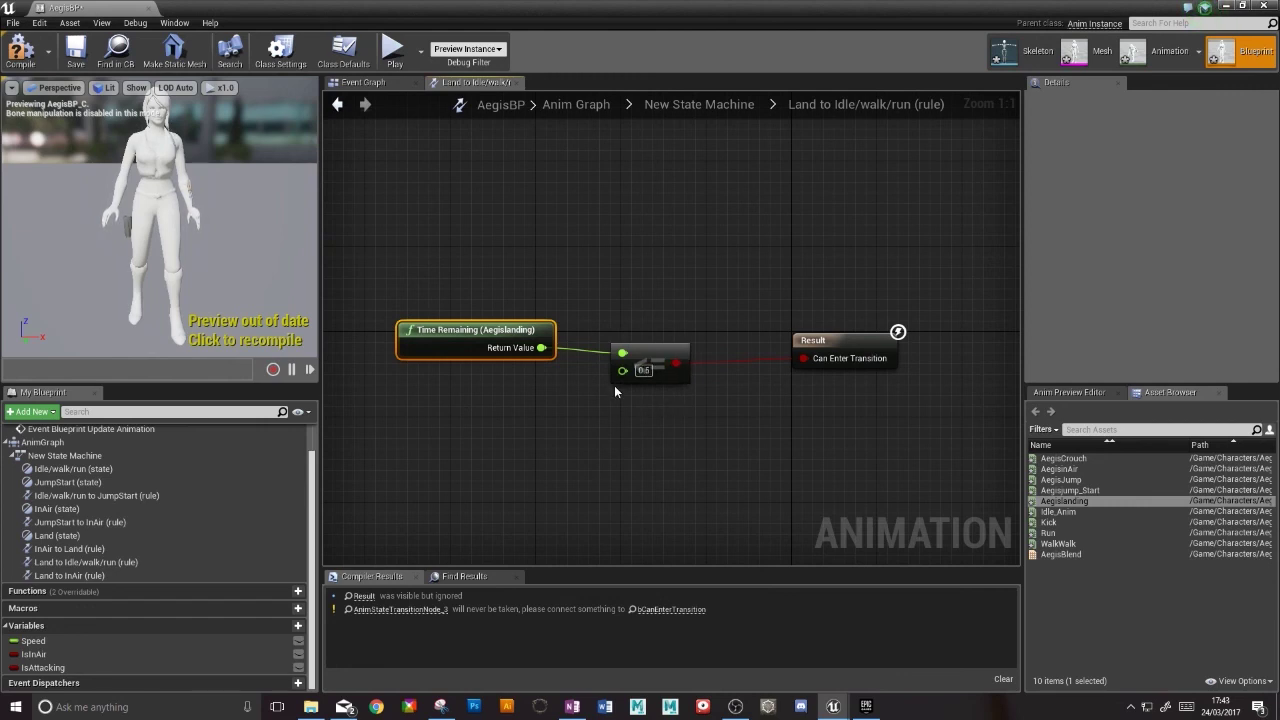
Step: Go back to the New State Machine and recompile AegisBP to clear the transition warning
{"action": "left_click", "coordinate": [337, 104]}
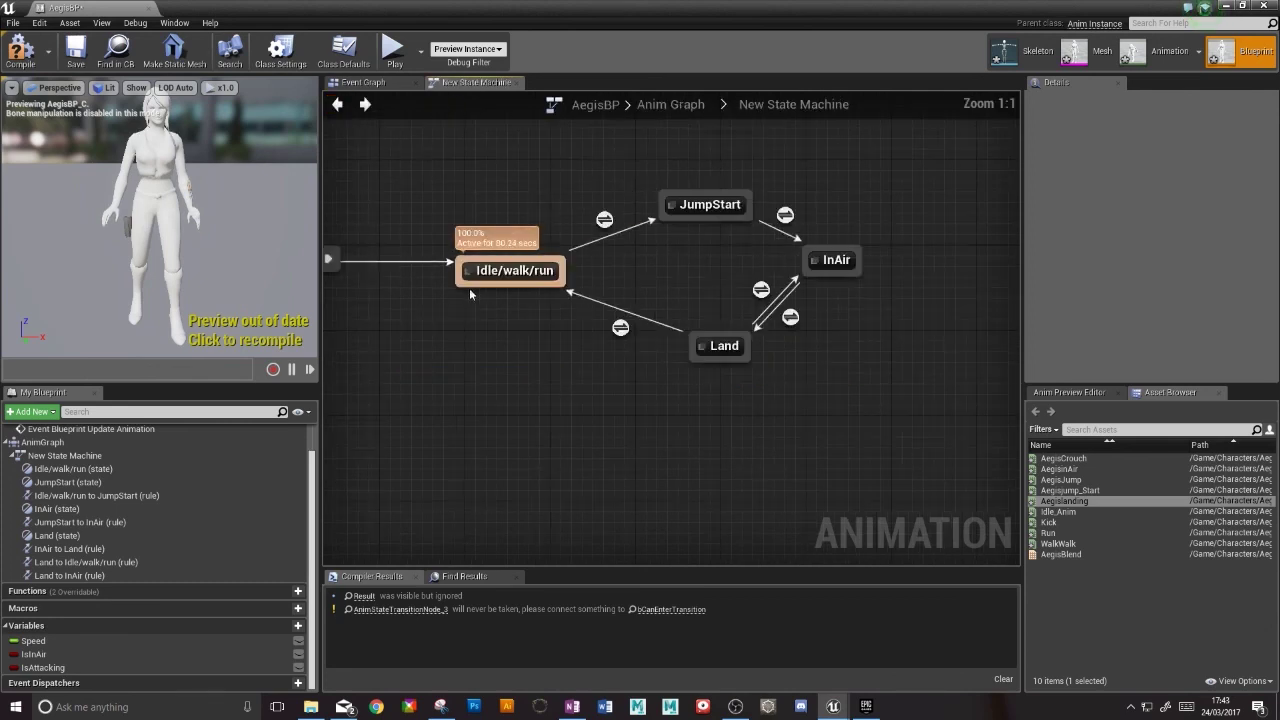
{"action": "right_click_drag", "start_coordinate": [525, 362], "coordinate": [608, 433]}
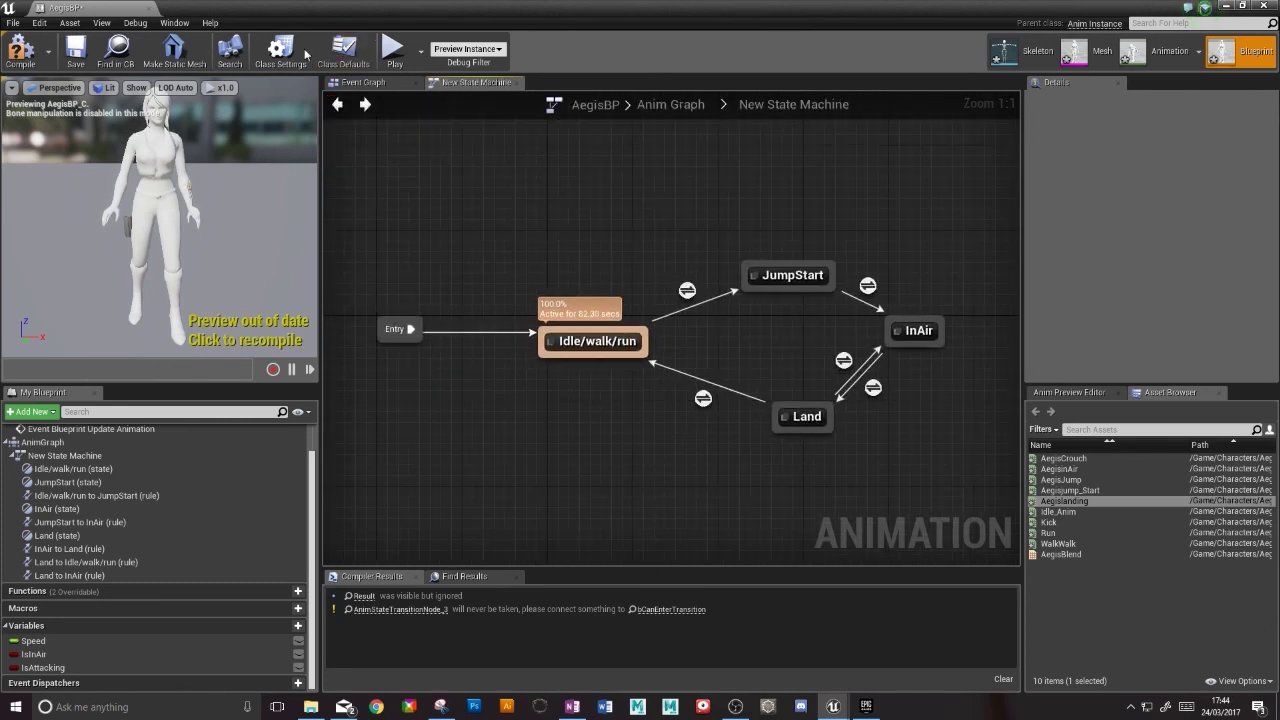
{"action": "left_click", "coordinate": [20, 48]}
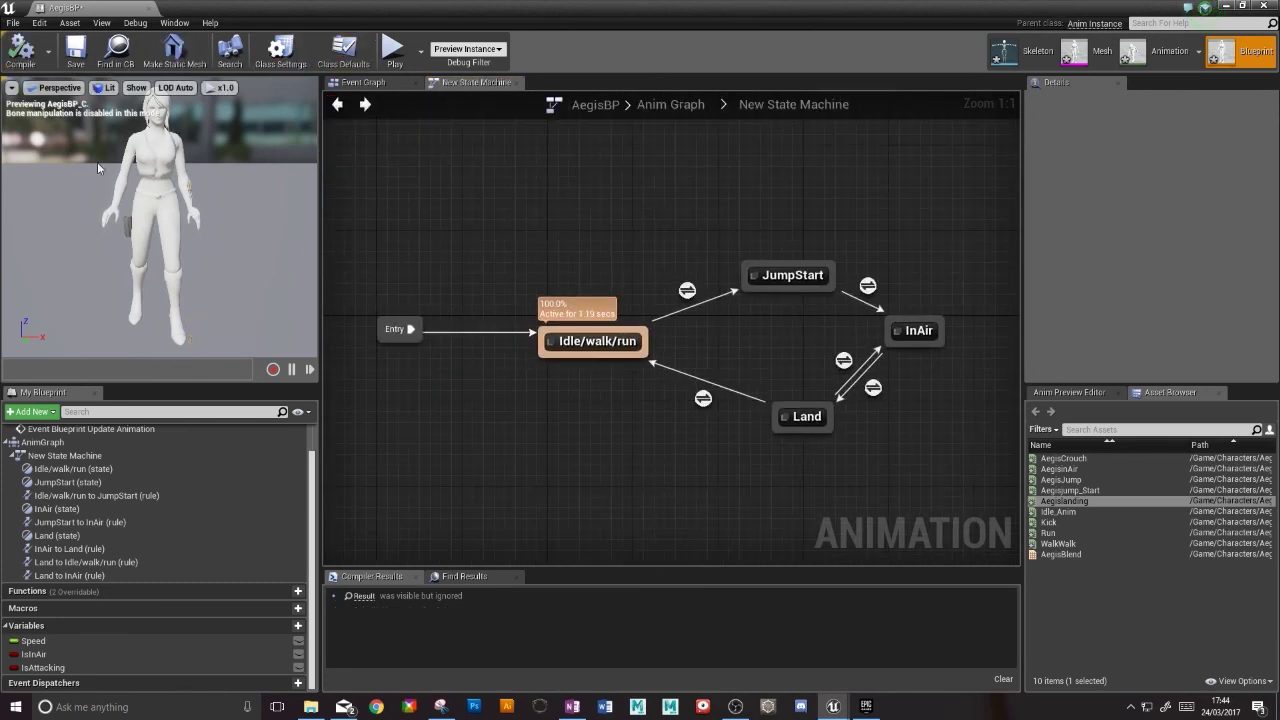